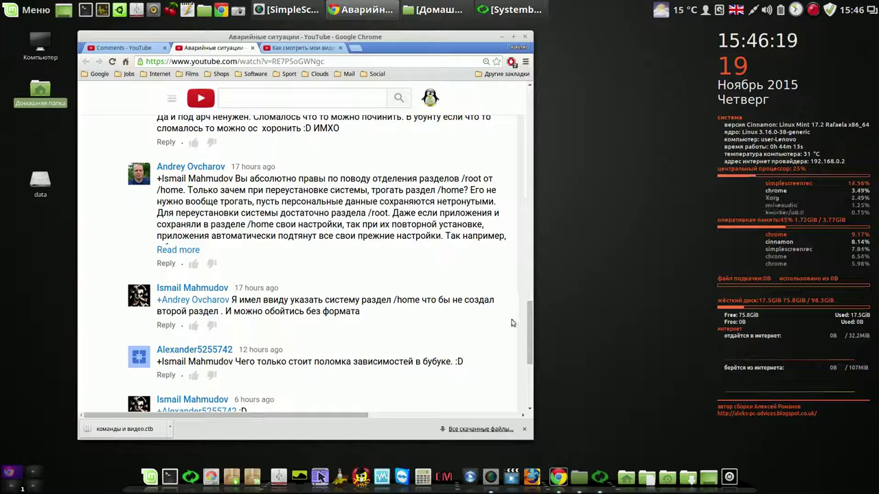
# Scroll the YouTube page up to the earlier comments about a separate /home partition
pyautogui.moveTo(528, 327); pyautogui.dragTo(524, 271)
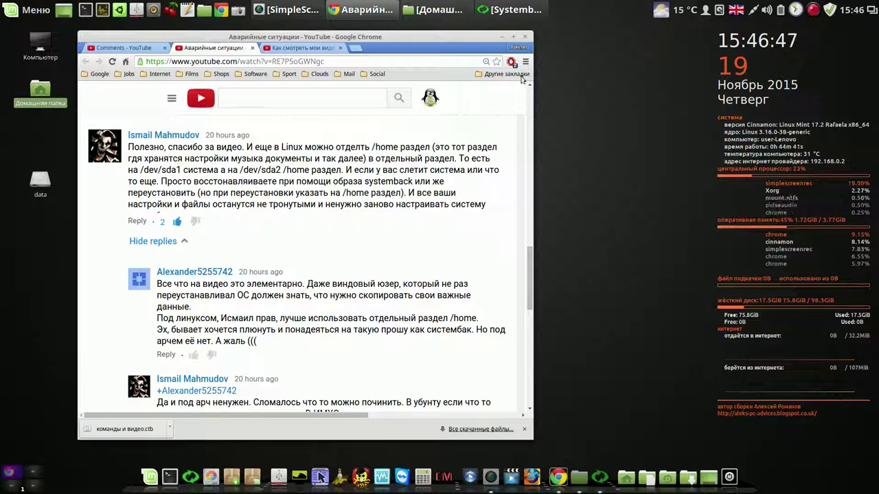
# Minimize Chrome and bring the Systemback window back, repositioning it on the desktop
pyautogui.click(501, 36)
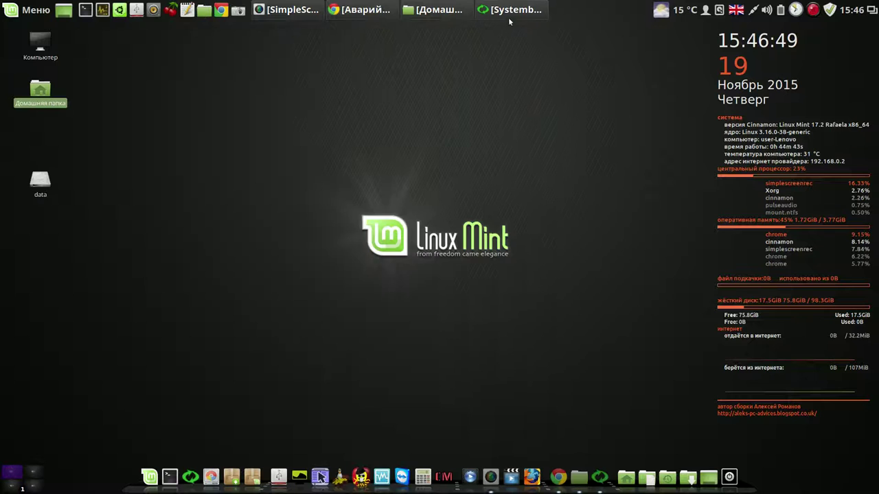
pyautogui.click(511, 14)
pyautogui.moveTo(511, 45); pyautogui.dragTo(295, 86)
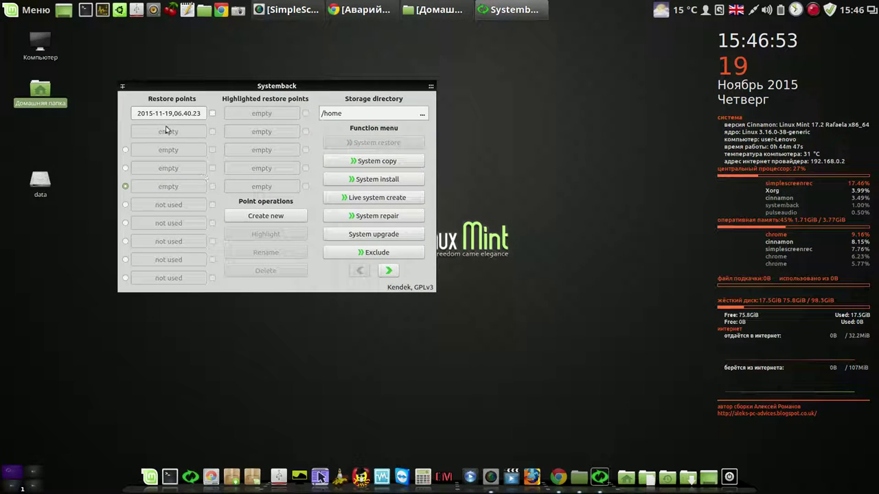
pyautogui.moveTo(358, 86); pyautogui.dragTo(580, 58)
# Browse the Storage directory chooser through media and mnt, then cancel, keeping /home
pyautogui.click(644, 87)
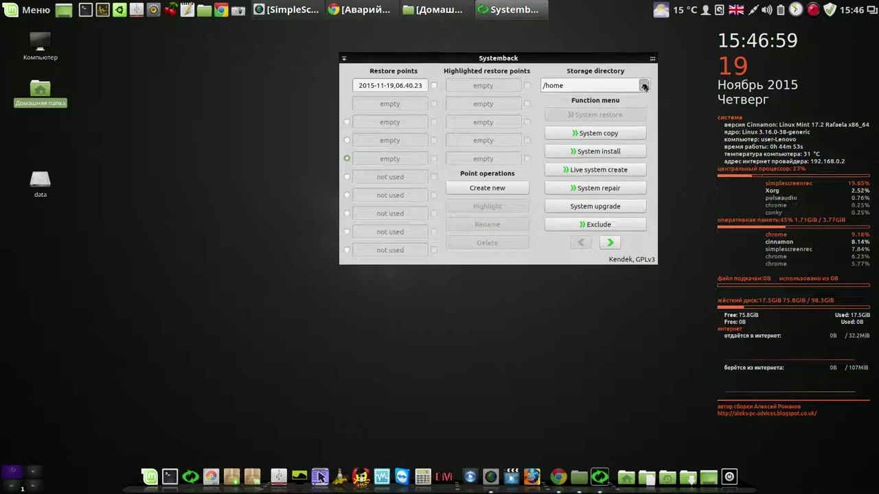
pyautogui.click(358, 166)
pyautogui.click(368, 175)
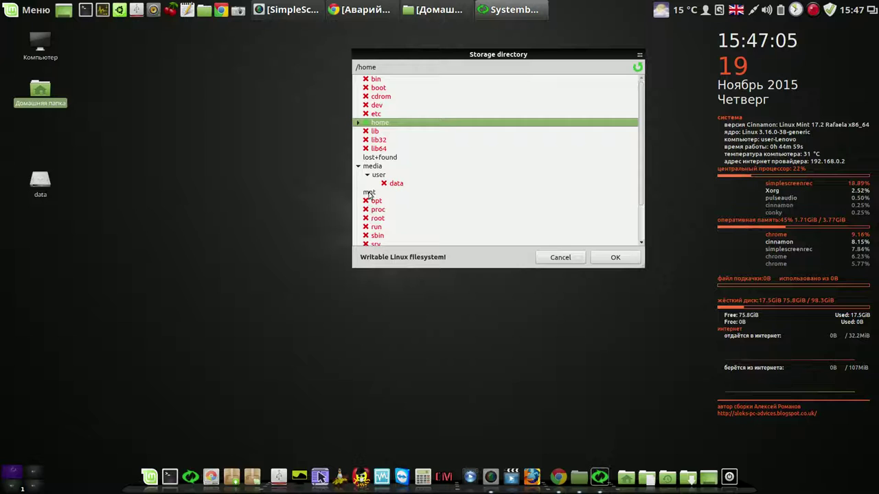
pyautogui.click(371, 193)
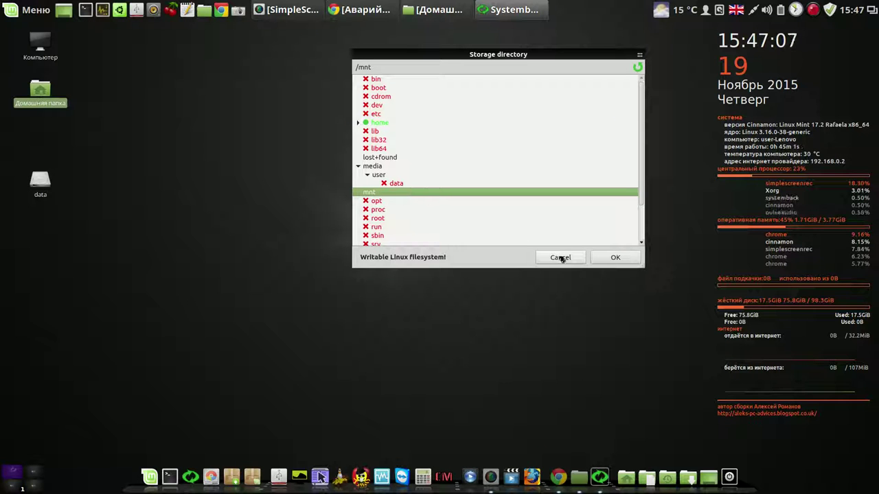
pyautogui.click(560, 258)
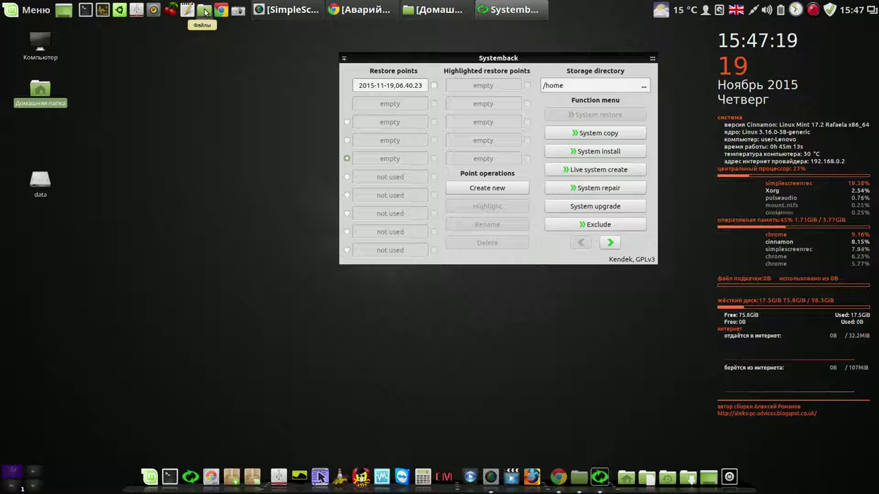
# Mount the linuxdata partition from the Devices sidebar of the Files window
pyautogui.click(204, 12)
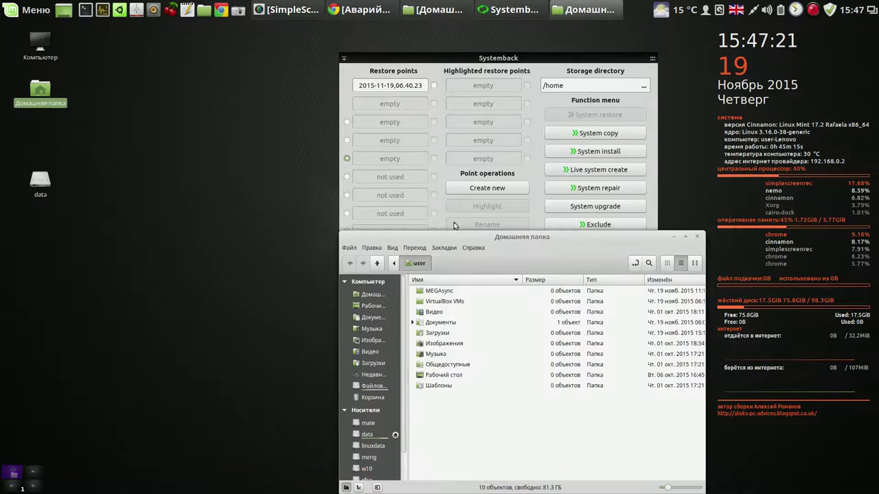
pyautogui.moveTo(462, 240); pyautogui.dragTo(167, 72)
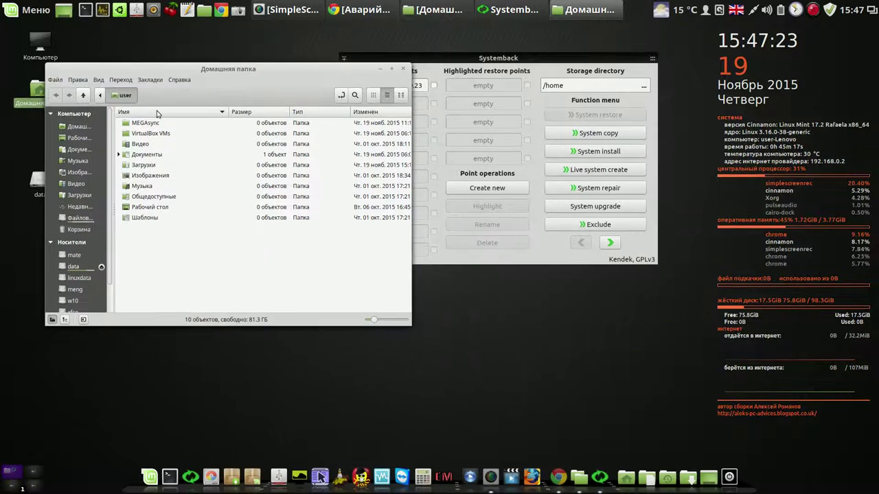
pyautogui.click(82, 278)
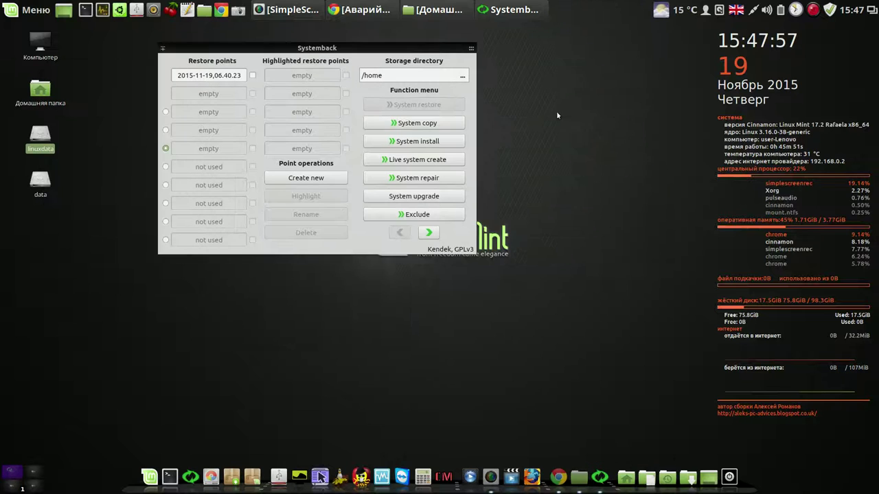
# Set Systemback's storage directory to /media/user/linuxdata through the folder chooser
pyautogui.click(462, 76)
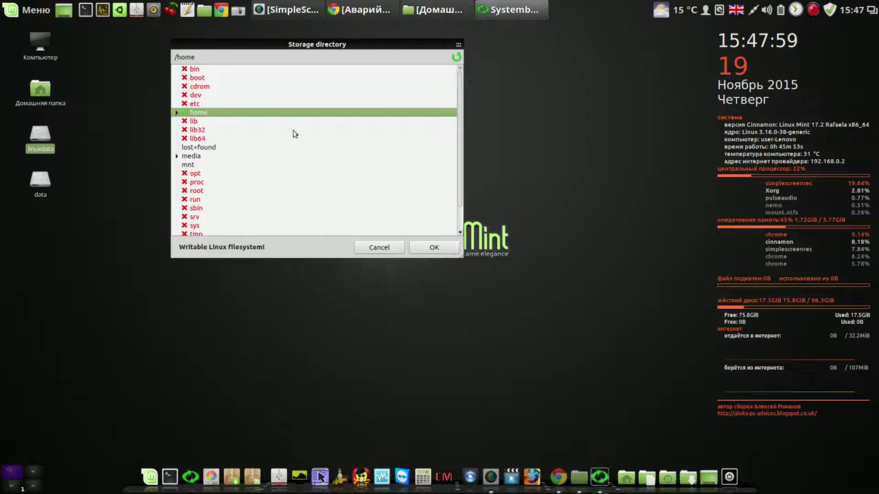
pyautogui.click(178, 156)
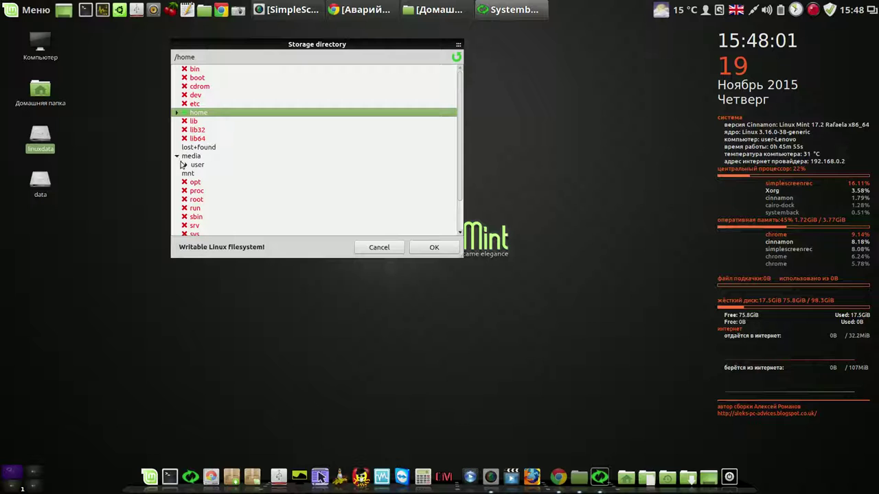
pyautogui.click(184, 165)
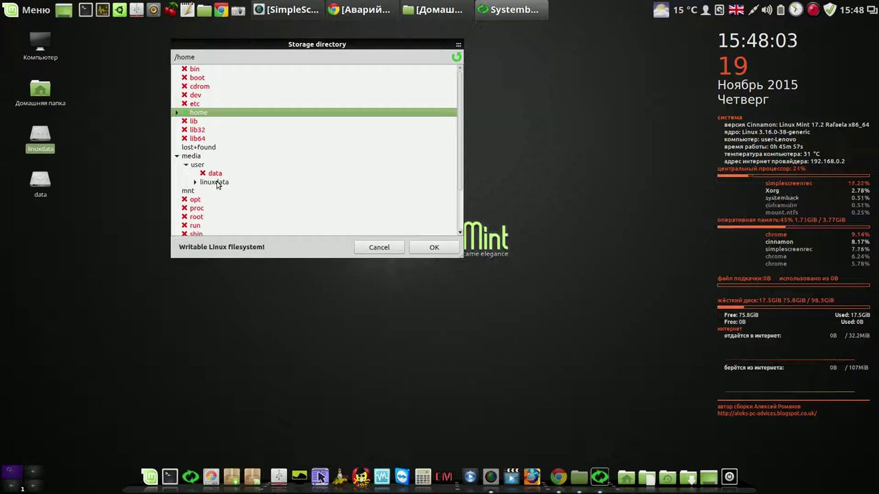
pyautogui.click(195, 183)
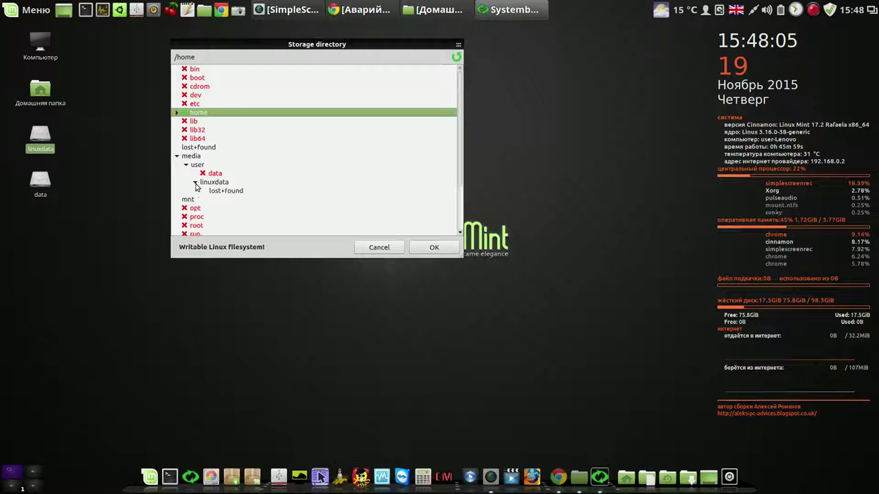
pyautogui.click(218, 183)
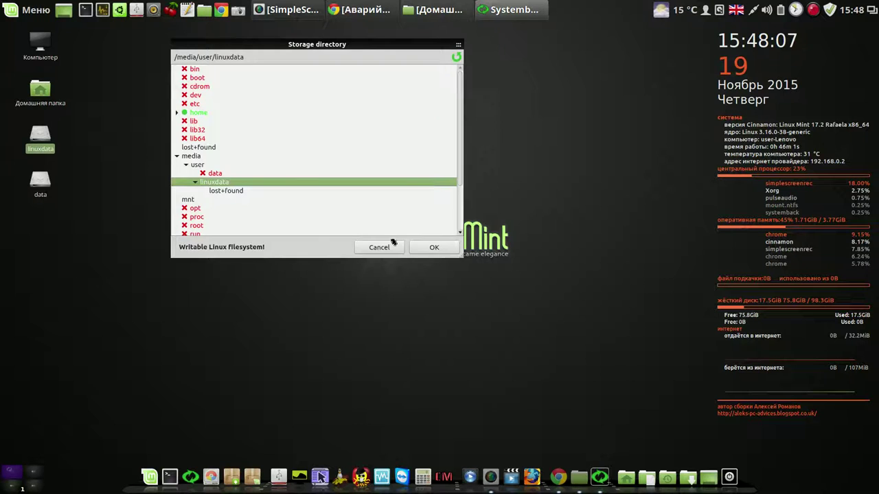
pyautogui.click(435, 248)
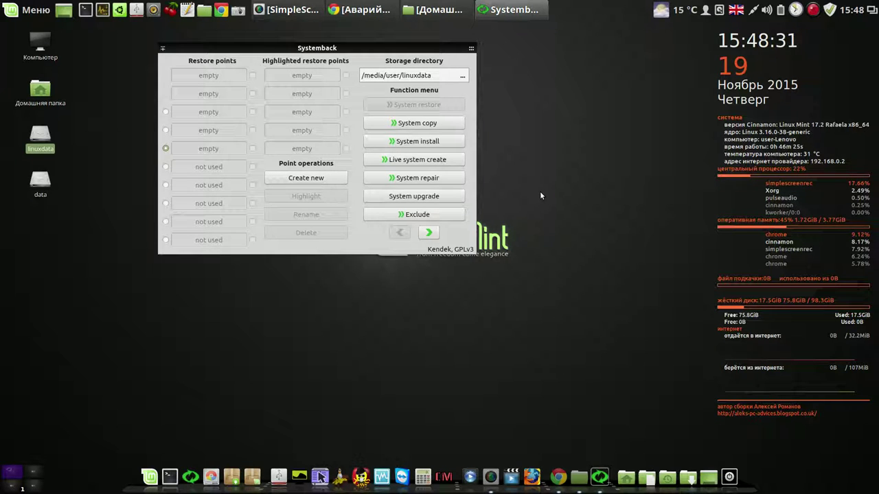
# Start creating a new restore point and note the start time 15-48 in gedit
pyautogui.click(313, 179)
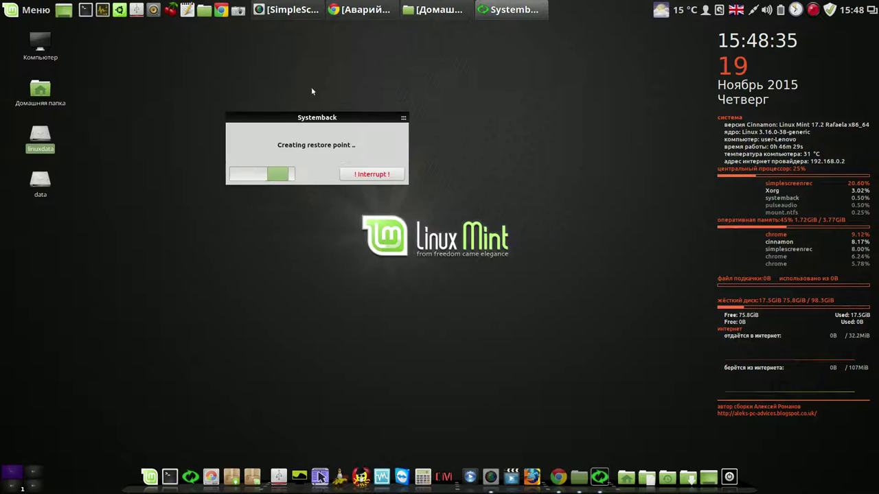
pyautogui.click(186, 9)
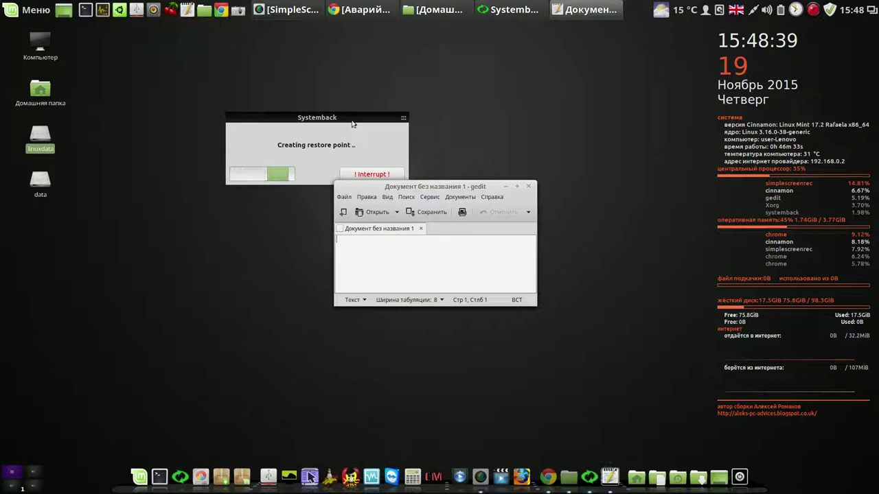
pyautogui.moveTo(453, 188); pyautogui.dragTo(592, 63)
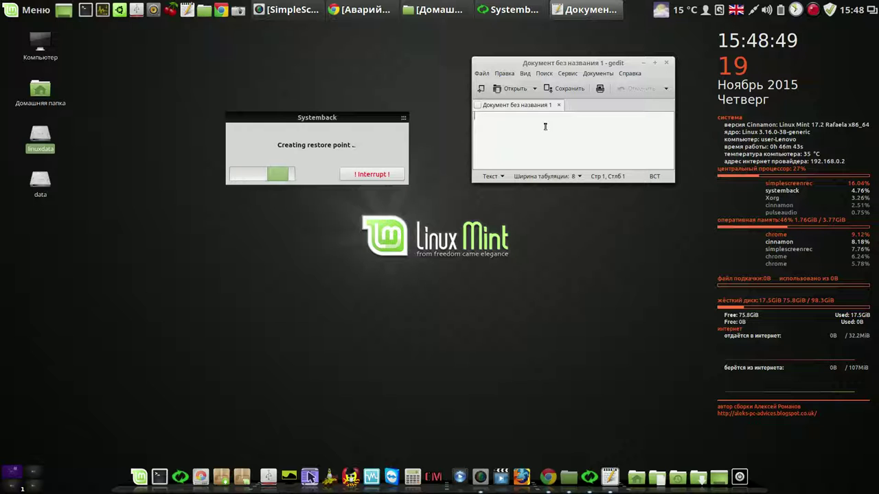
pyautogui.write('15-48')
pyautogui.press('Return')
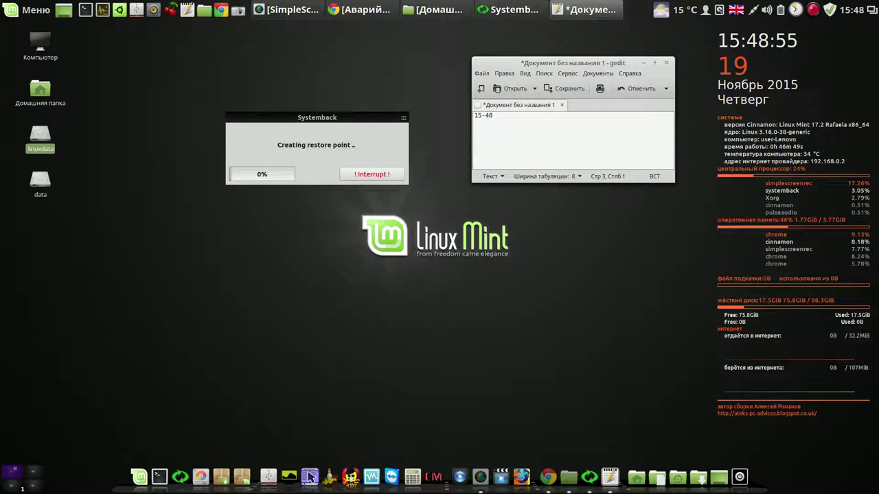
# Pause the screen recorder, move gedit aside, and close the time note without saving
pyautogui.rightClick(813, 10)
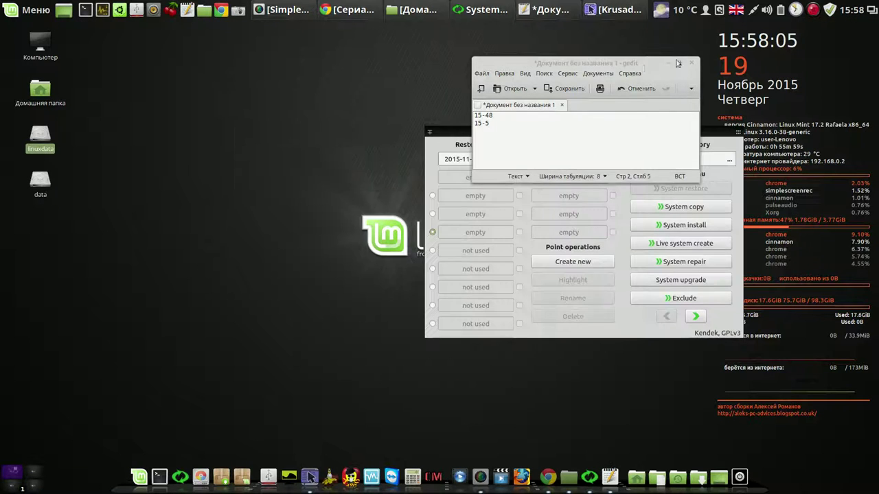
pyautogui.moveTo(677, 63); pyautogui.dragTo(338, 93)
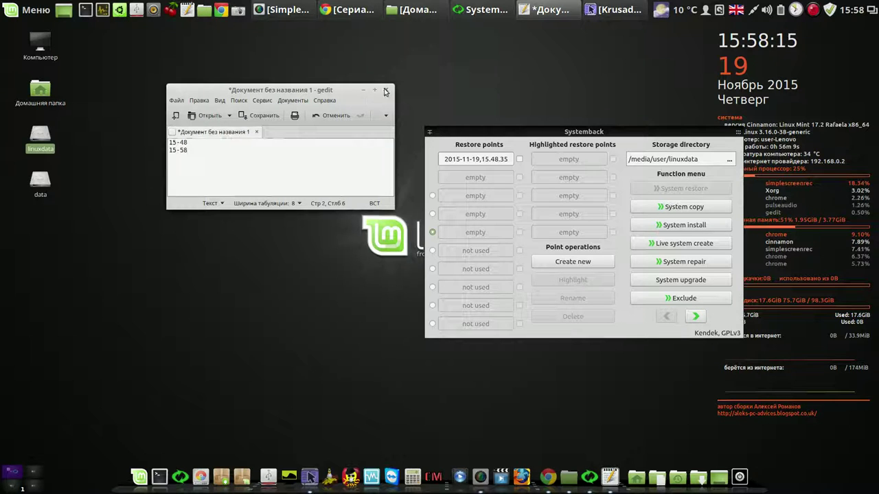
pyautogui.click(385, 91)
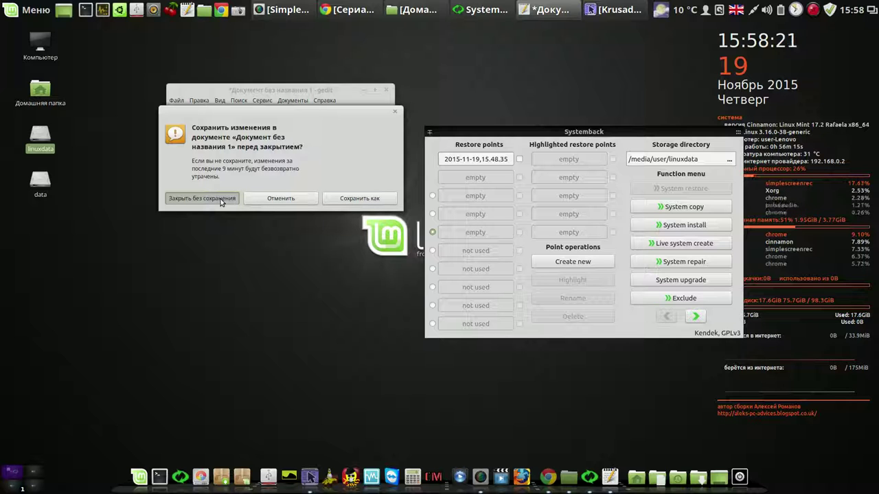
pyautogui.click(221, 199)
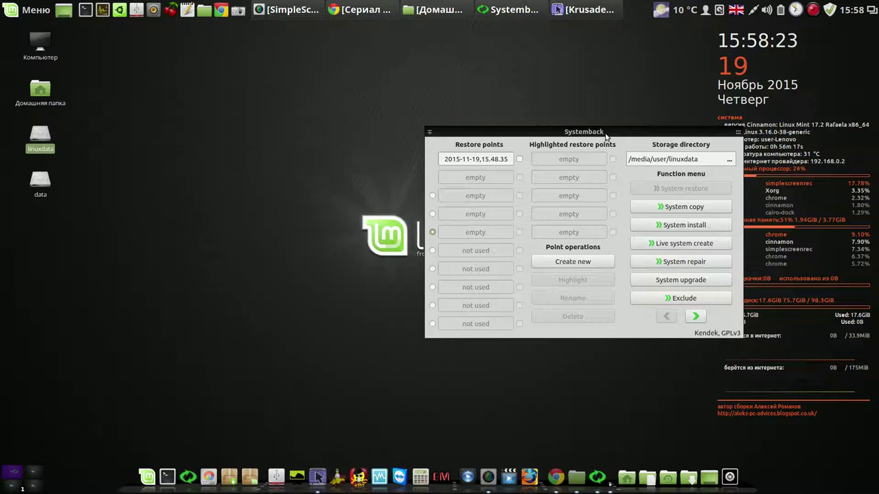
# Copy the Wallpapers folder from the data partition to /home/user with F5
pyautogui.moveTo(605, 132); pyautogui.dragTo(565, 48)
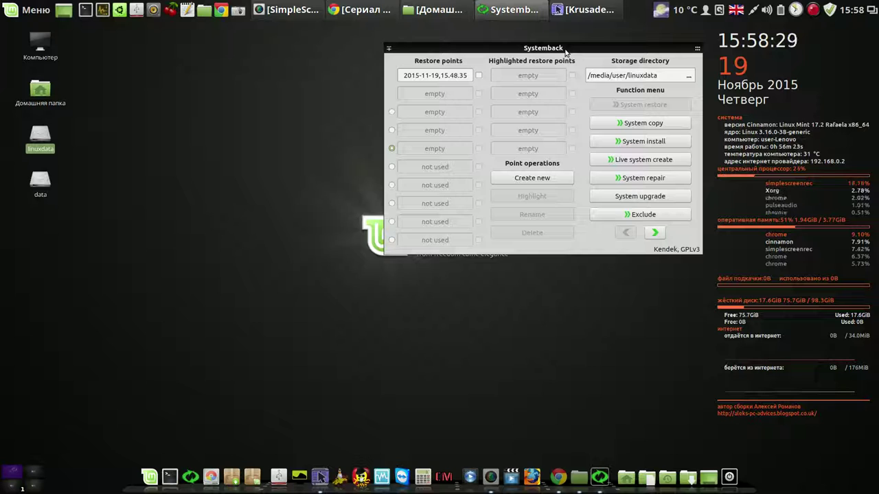
pyautogui.click(581, 10)
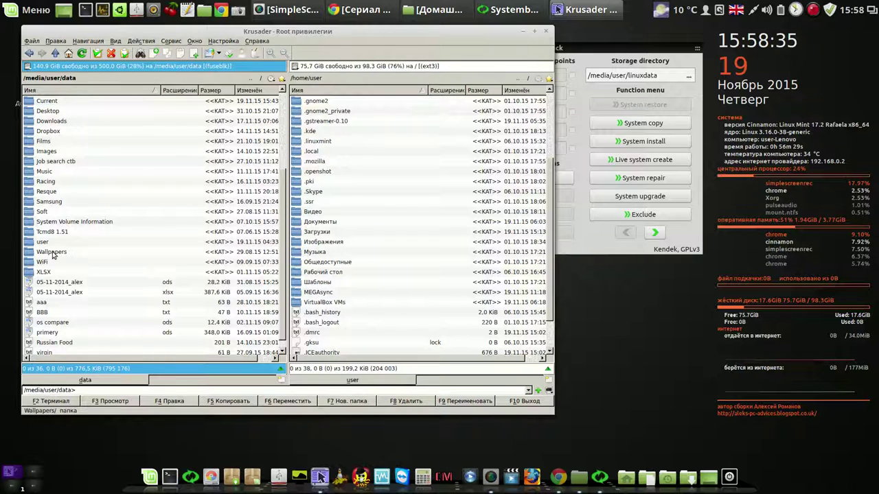
pyautogui.click(53, 254)
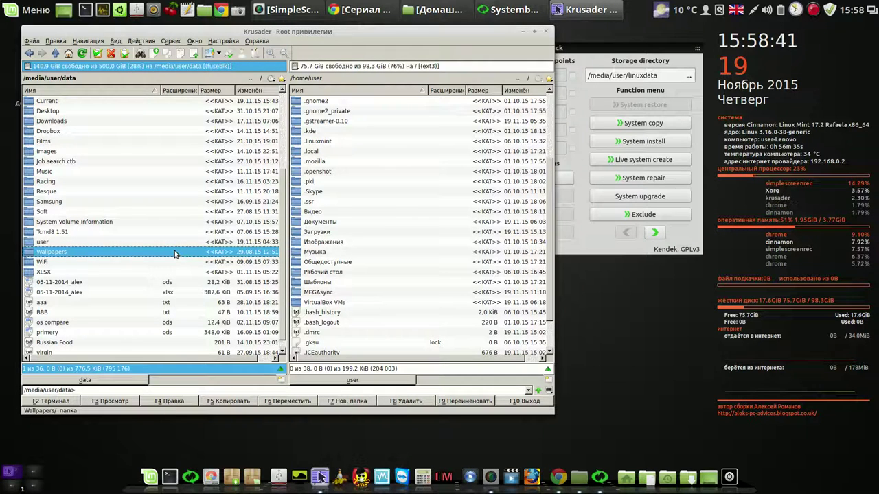
pyautogui.click(228, 401)
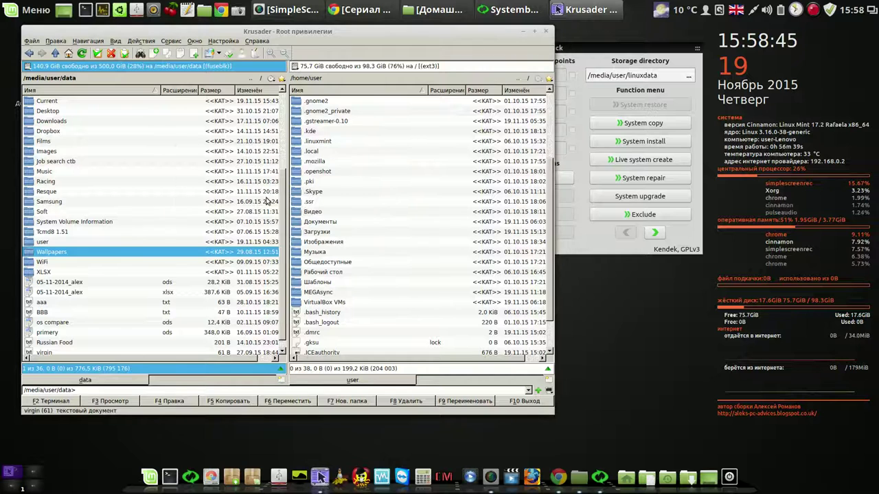
pyautogui.press('F5')
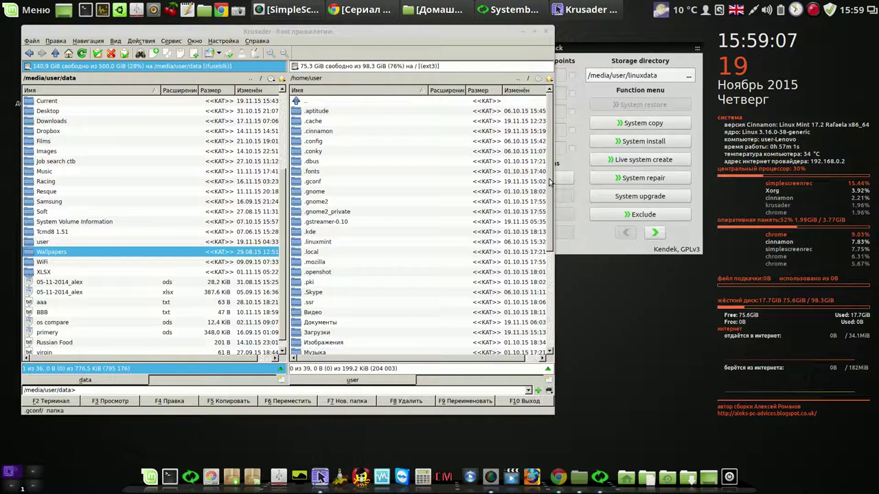
# Browse into the VirtualBox VMs folder in /home/user and go back up
pyautogui.click(543, 192)
pyautogui.scroll(-4, 542, 265)
pyautogui.scroll(-1, 542, 264)
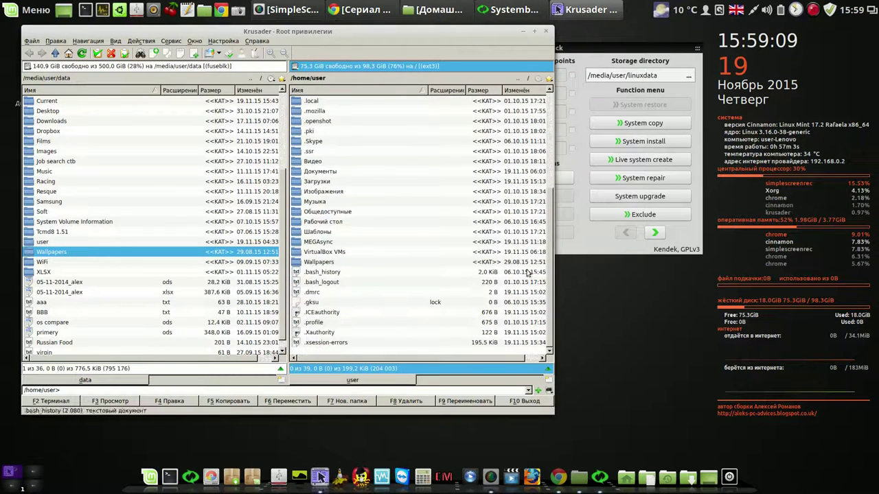
pyautogui.click(299, 252)
pyautogui.doubleClick(299, 252)
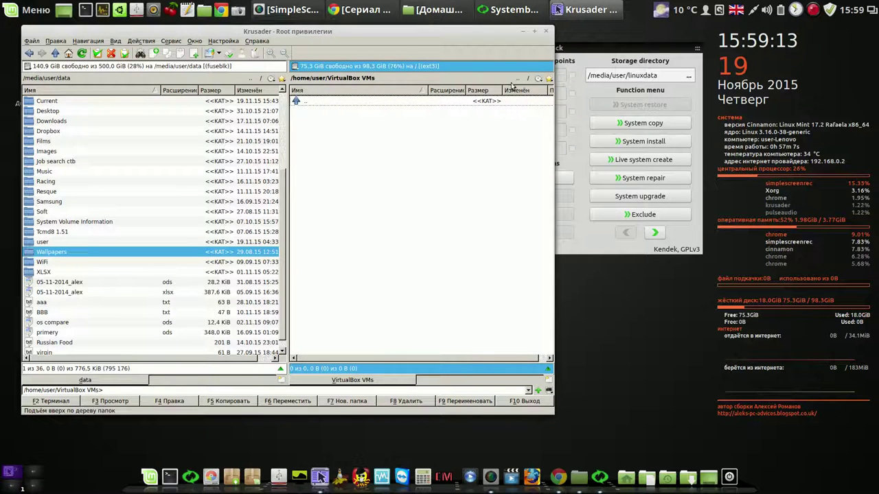
pyautogui.click(519, 81)
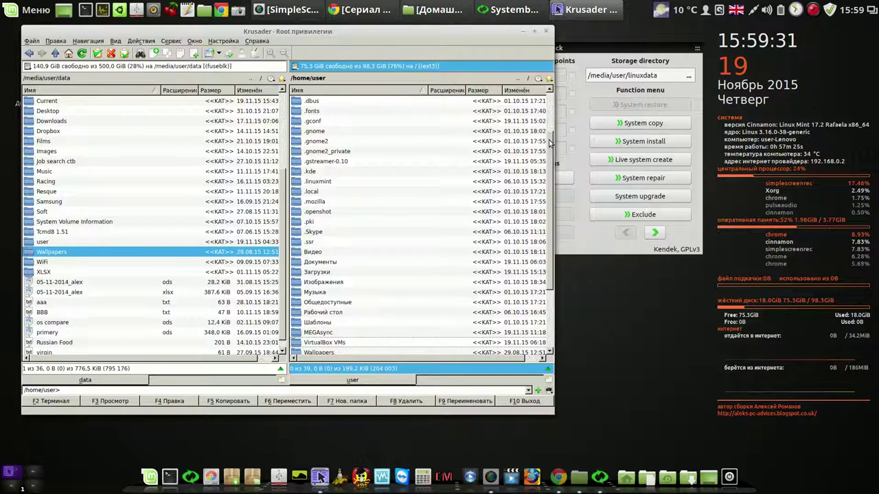
# Open the empty VirtualBox Manager, close it, then close Krusader
pyautogui.click(384, 470)
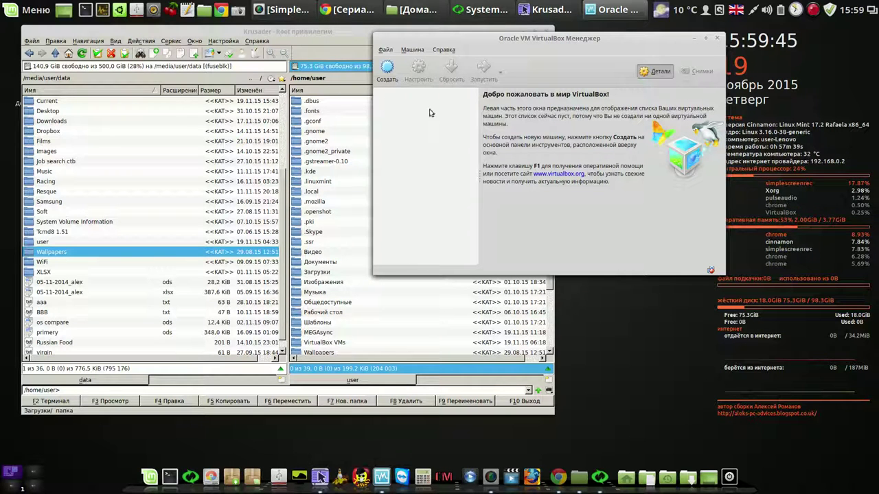
pyautogui.click(718, 38)
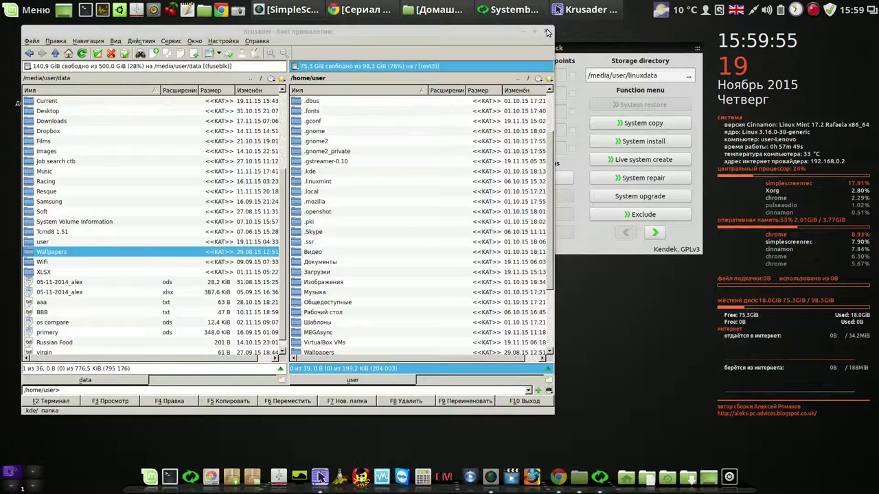
pyautogui.click(547, 32)
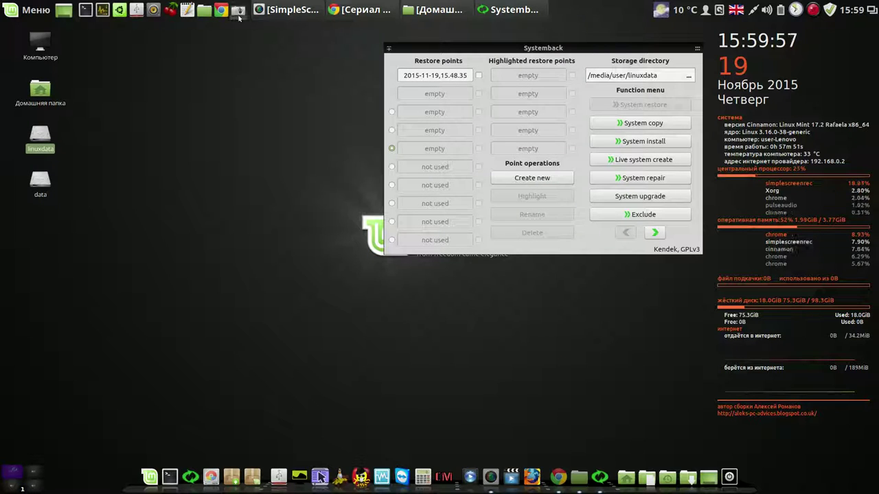
# Launch a blank gedit document below Systemback and select the linuxdata drive icon
pyautogui.click(188, 10)
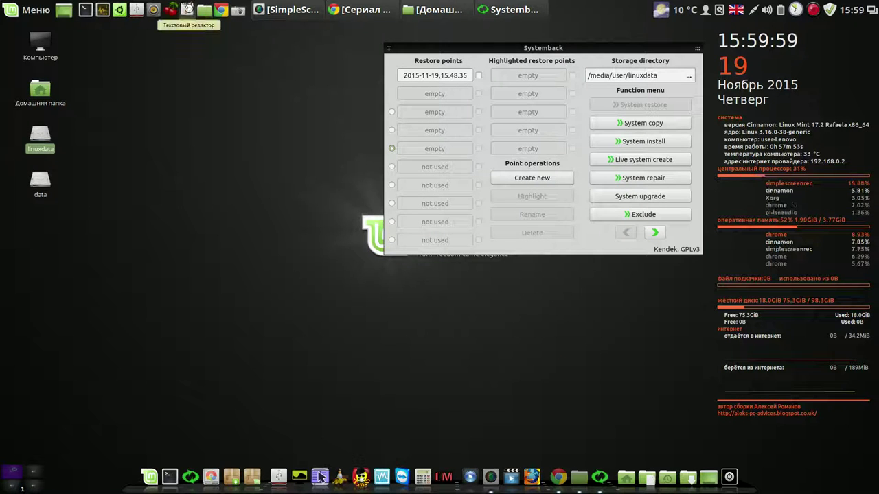
pyautogui.moveTo(453, 190); pyautogui.dragTo(588, 280)
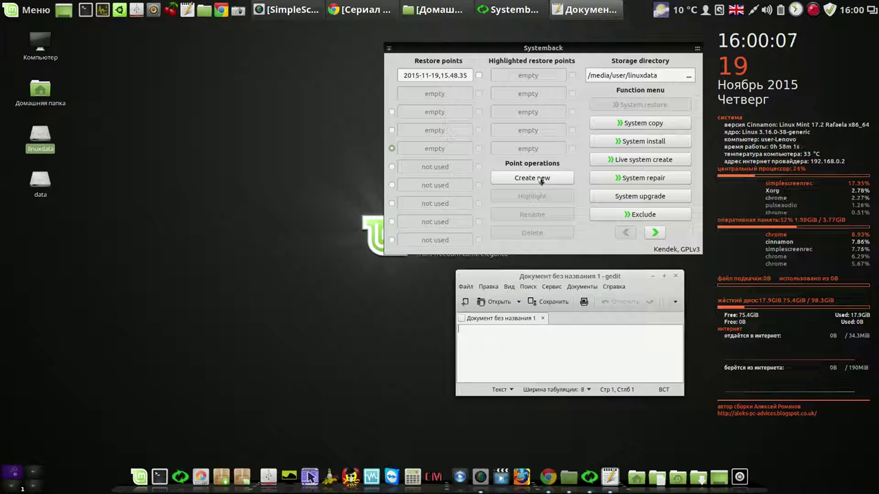
pyautogui.click(43, 137)
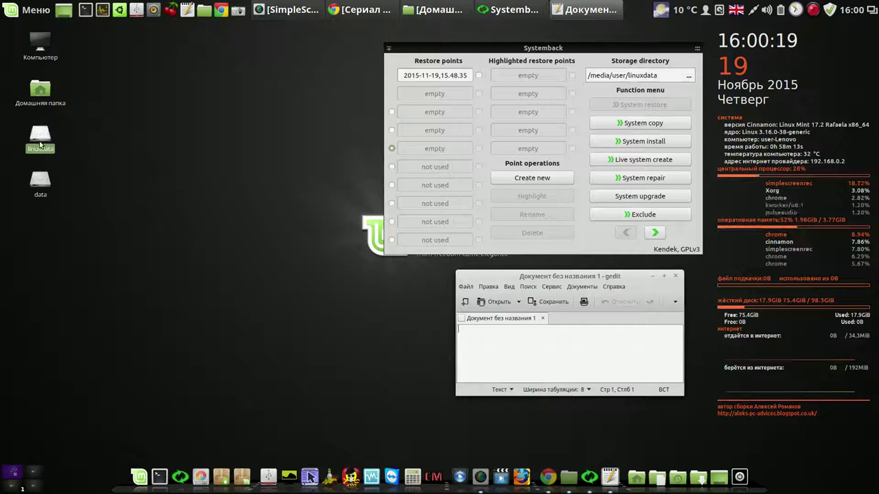
# Unmount linuxdata from its desktop icon, then remount it from Nemo's sidebar and close Nemo
pyautogui.rightClick(42, 139)
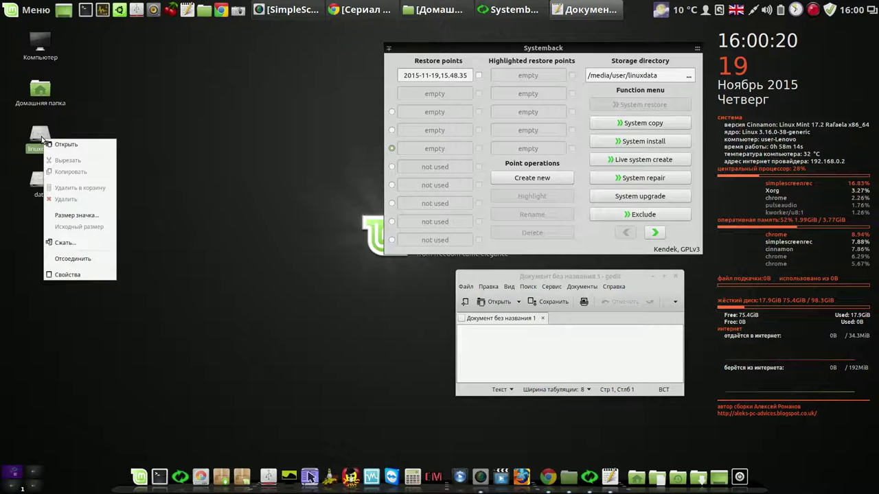
pyautogui.click(85, 257)
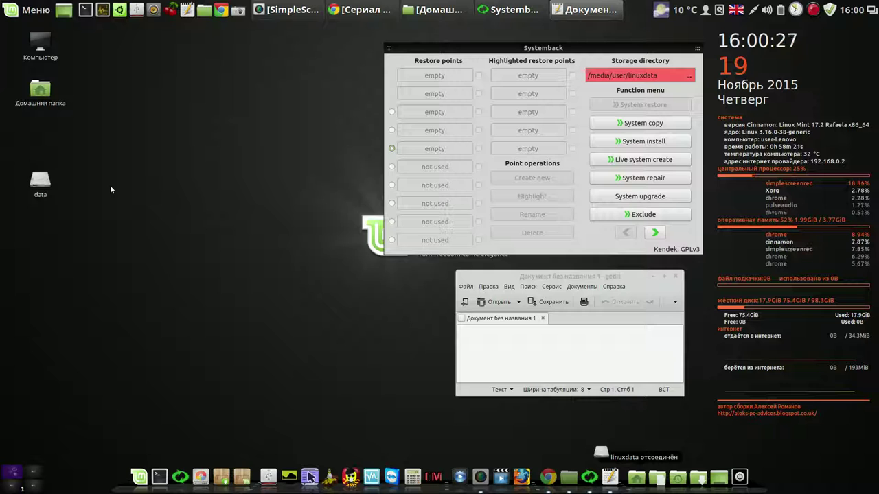
pyautogui.click(422, 11)
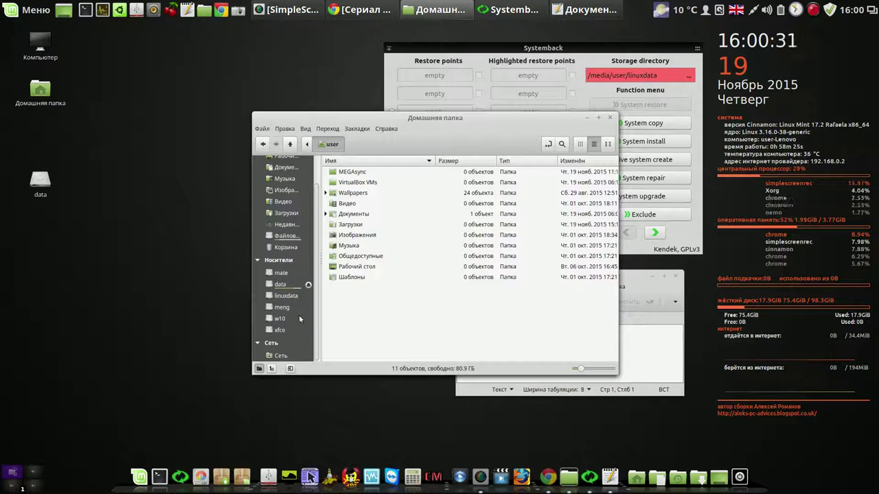
pyautogui.click(282, 295)
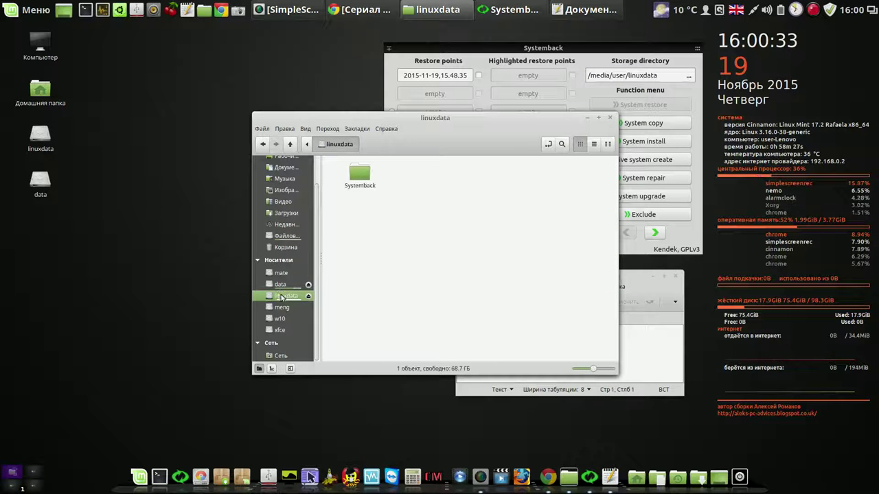
pyautogui.click(610, 120)
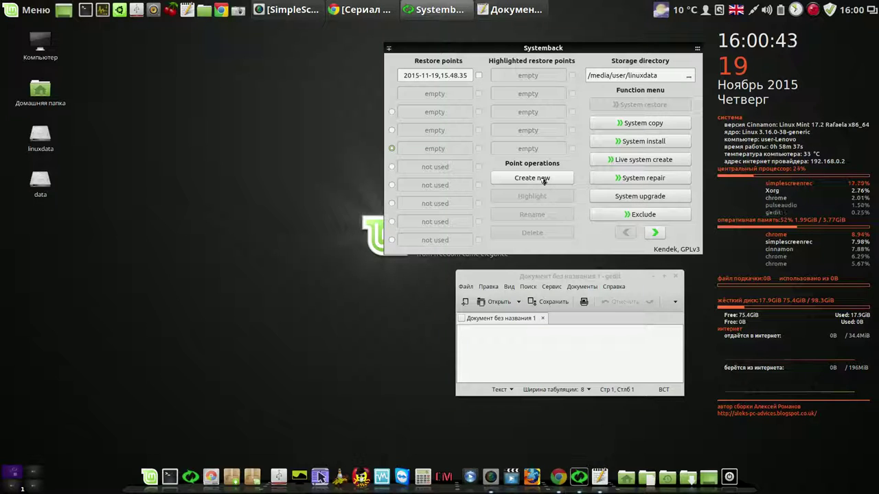
# Start a new restore point and note 16-00 in the gedit document
pyautogui.click(544, 179)
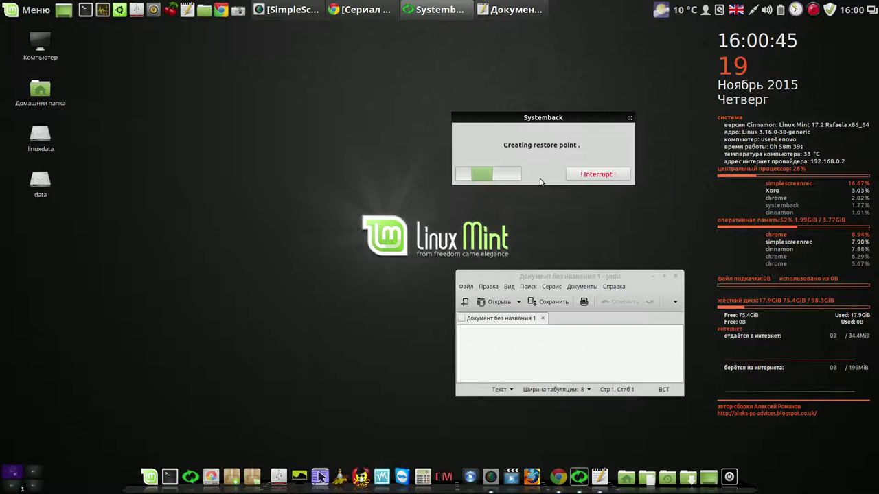
pyautogui.click(537, 346)
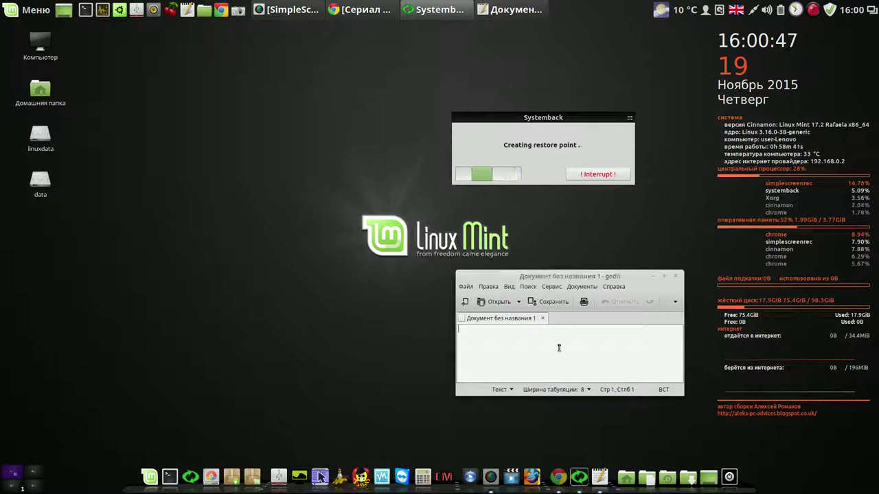
pyautogui.write('1')
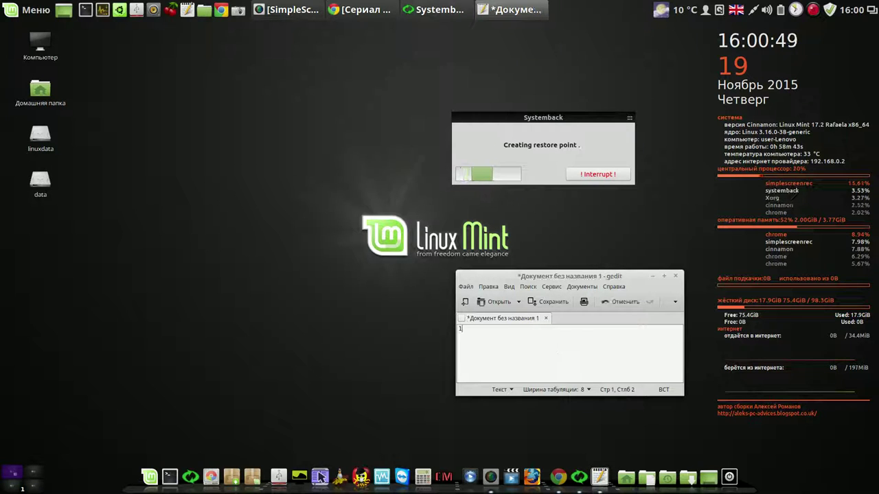
pyautogui.write('6-00')
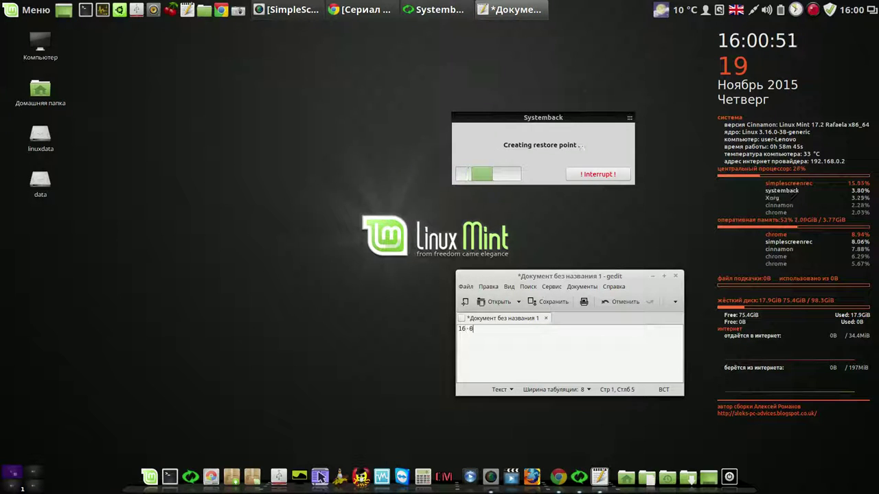
pyautogui.press('Return')
pyautogui.press('Return')
# Move the restore progress window to the top and place gedit just below Systemback
pyautogui.moveTo(598, 280); pyautogui.dragTo(595, 223)
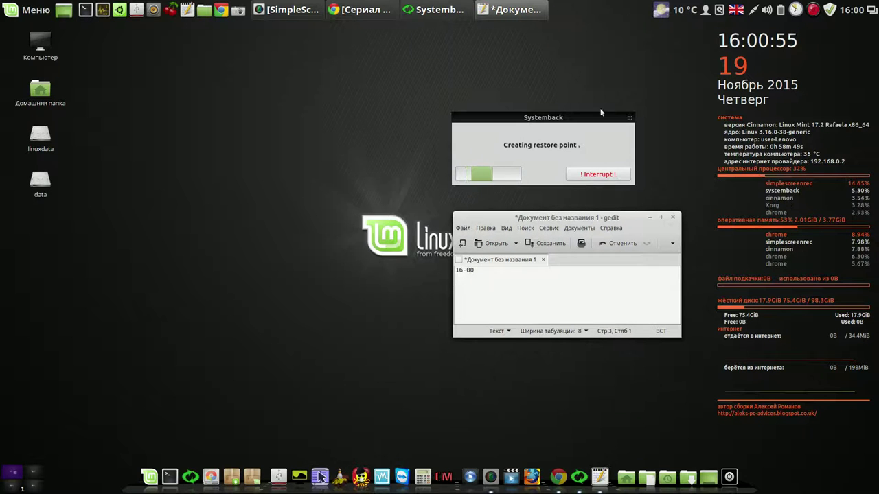
pyautogui.moveTo(600, 118); pyautogui.dragTo(657, 38)
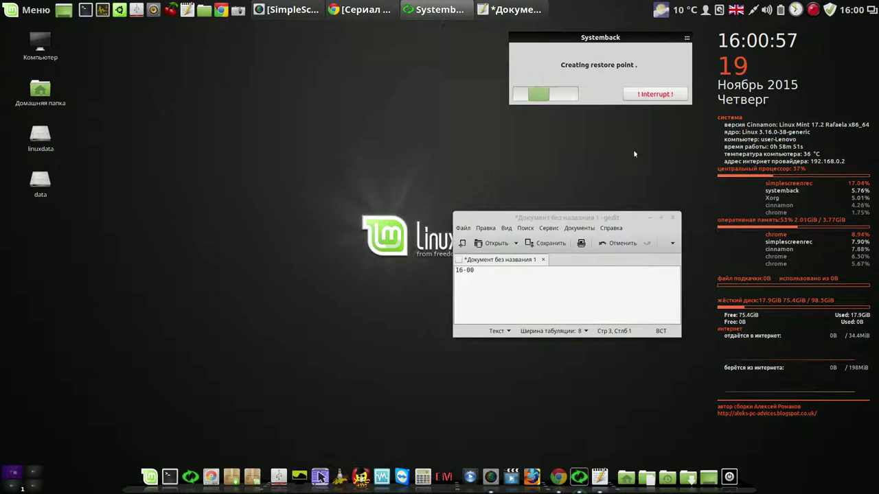
pyautogui.moveTo(630, 218); pyautogui.dragTo(649, 125)
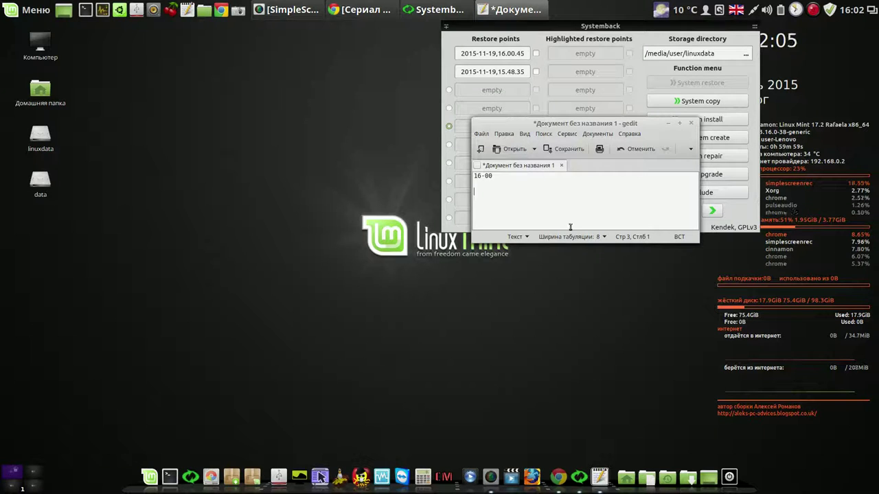
# Close the gedit note without saving, then close the Systemback window
pyautogui.moveTo(618, 123); pyautogui.dragTo(335, 151)
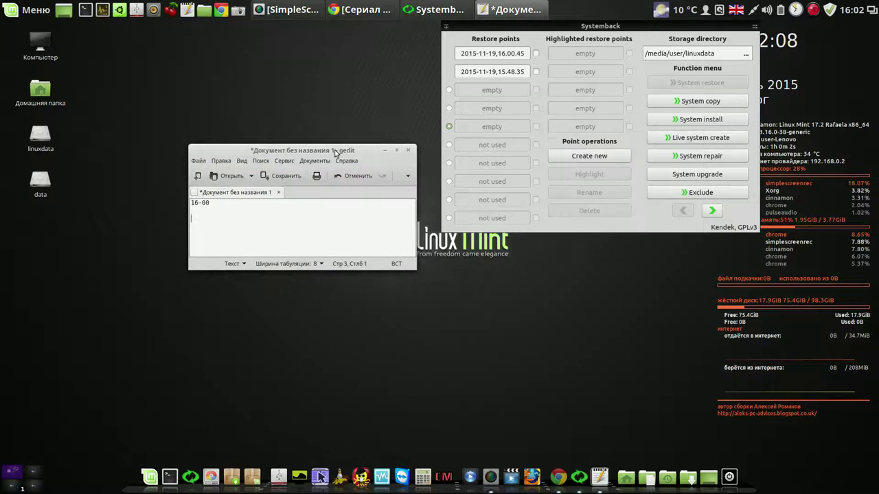
pyautogui.click(655, 43)
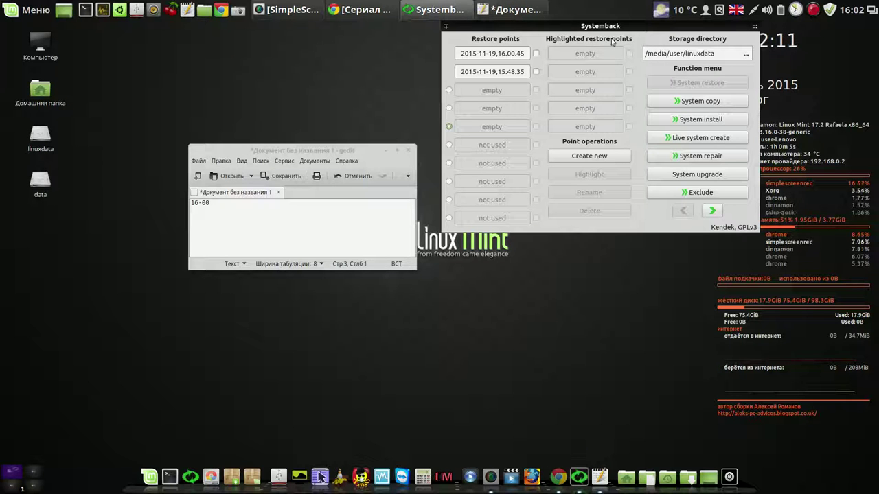
pyautogui.moveTo(613, 29); pyautogui.dragTo(547, 45)
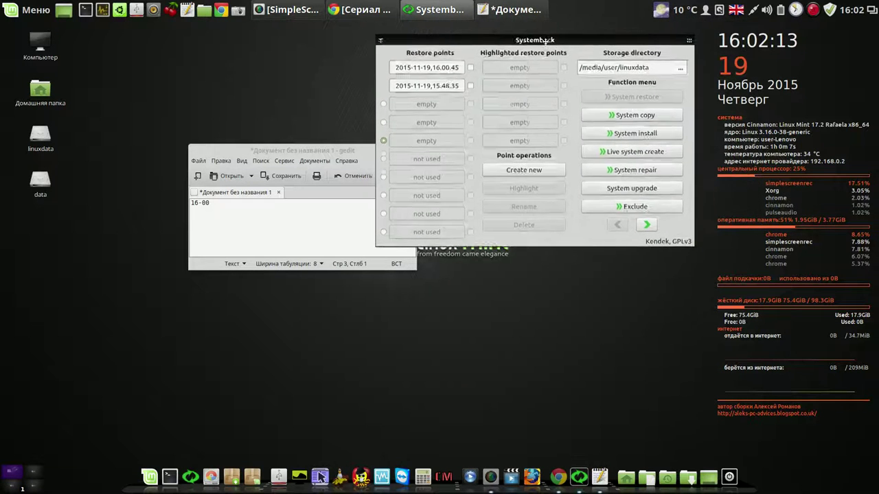
pyautogui.click(337, 162)
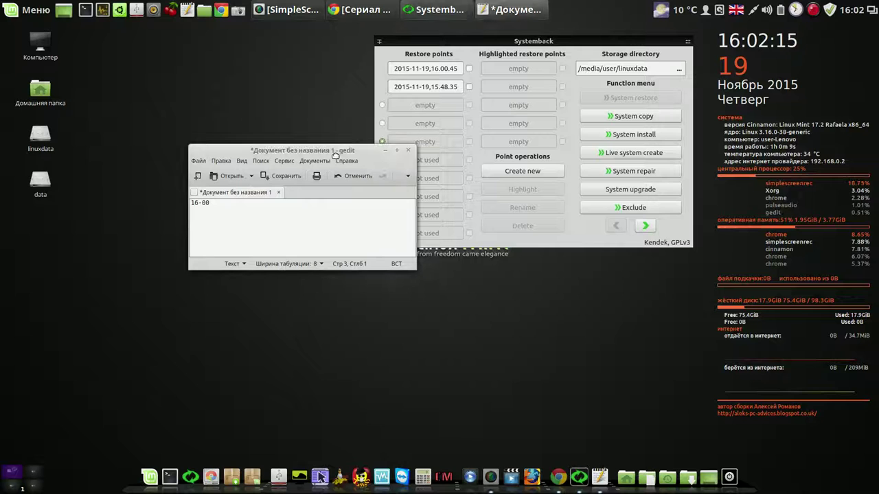
pyautogui.click(408, 151)
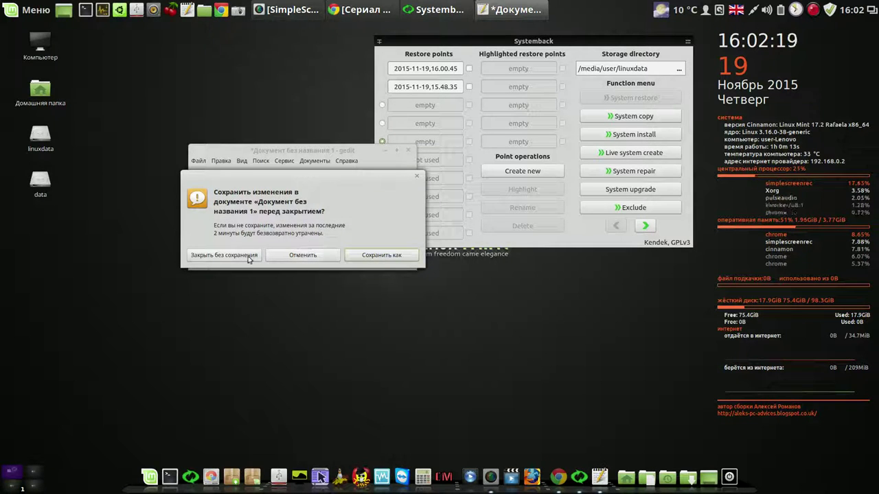
pyautogui.click(244, 254)
pyautogui.moveTo(570, 44); pyautogui.dragTo(528, 51)
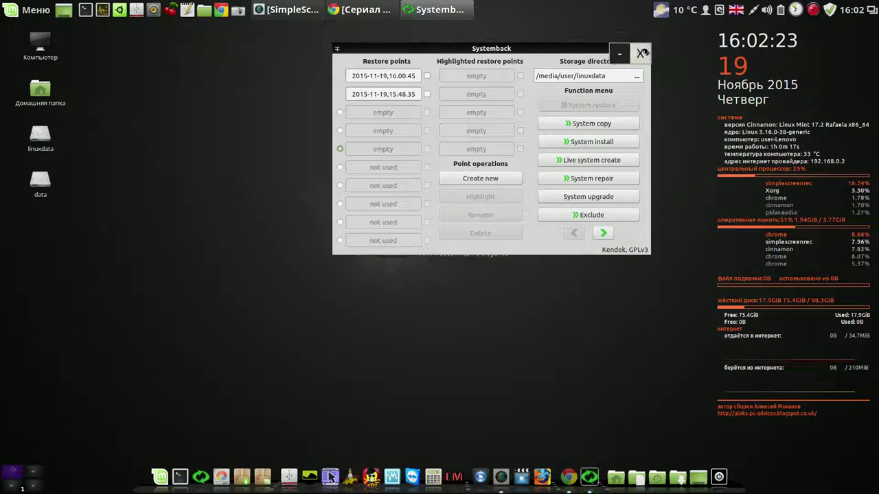
pyautogui.click(642, 50)
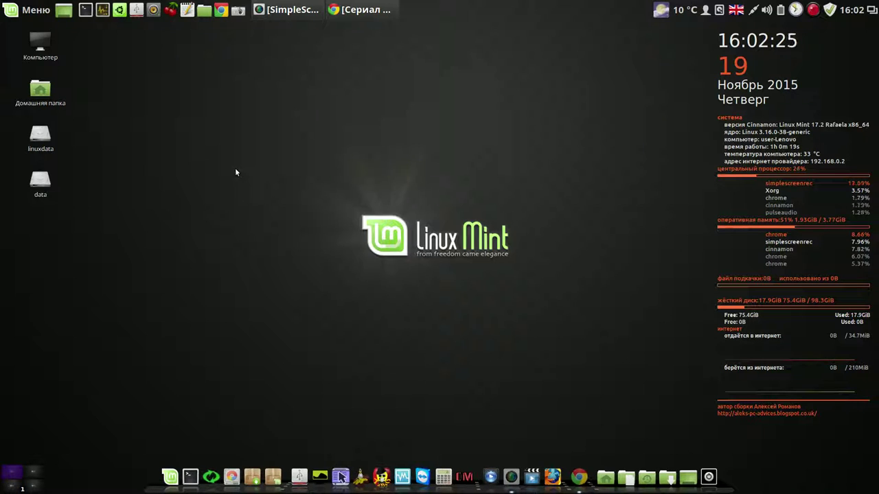
pyautogui.doubleClick(46, 141)
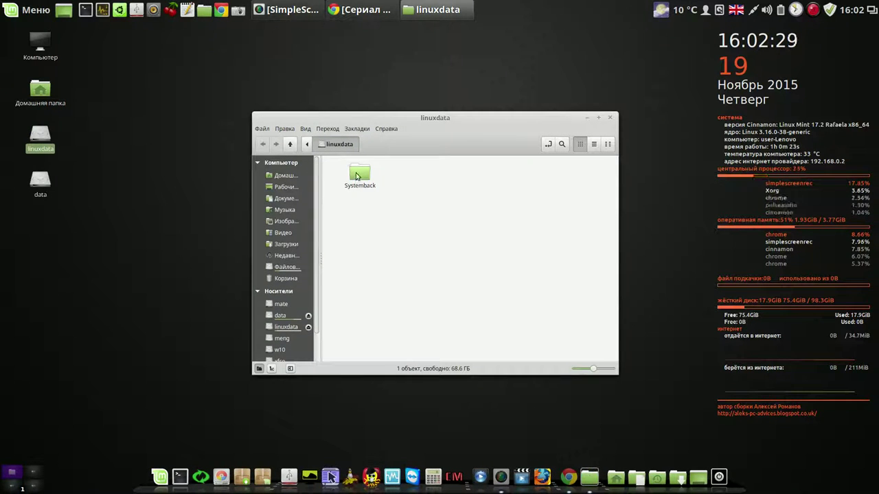
pyautogui.click(356, 176)
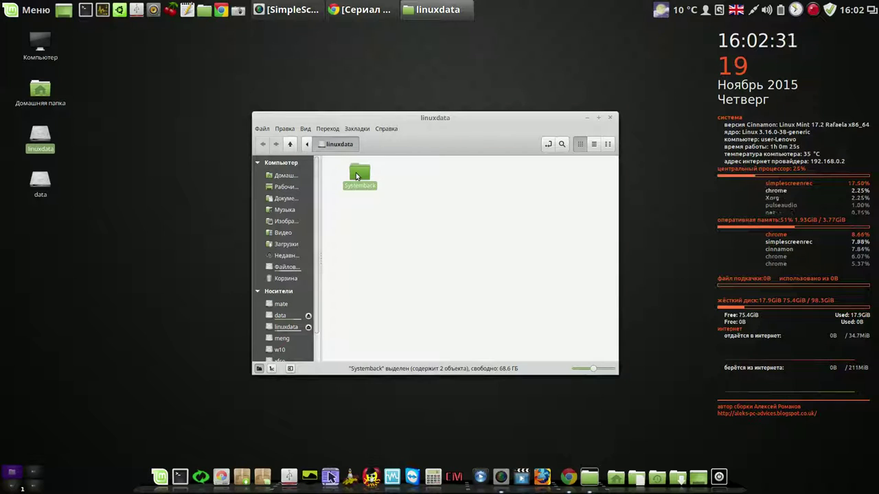
pyautogui.doubleClick(356, 177)
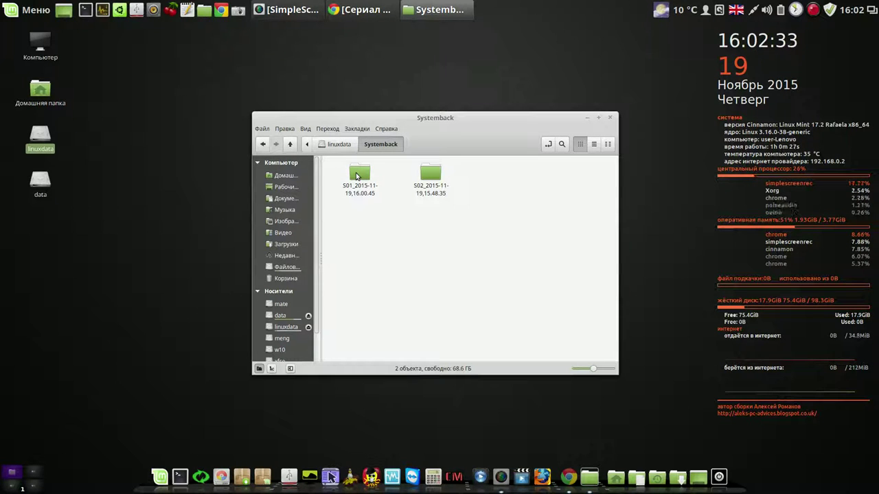
pyautogui.click(611, 119)
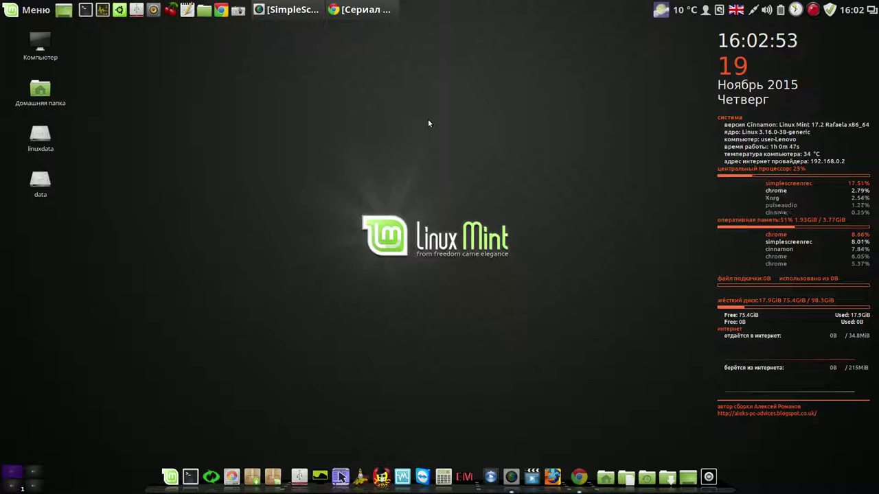
pyautogui.doubleClick(41, 136)
pyautogui.moveTo(438, 124); pyautogui.dragTo(263, 42)
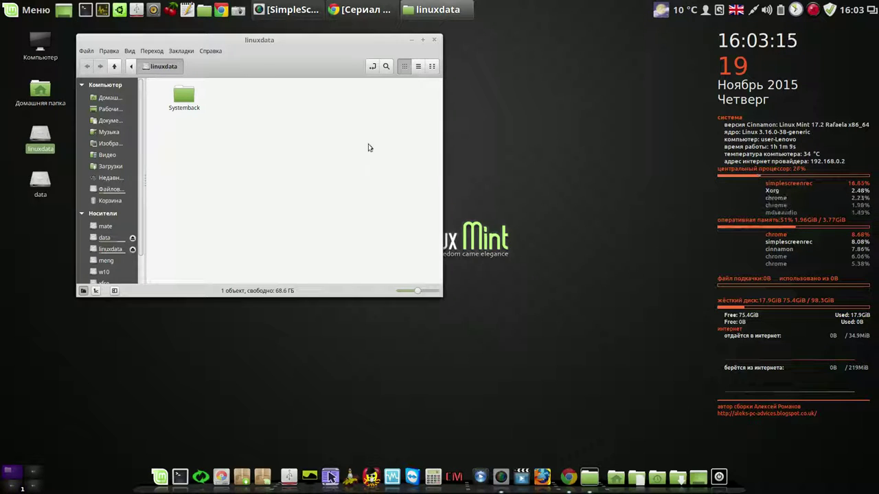
pyautogui.click(435, 41)
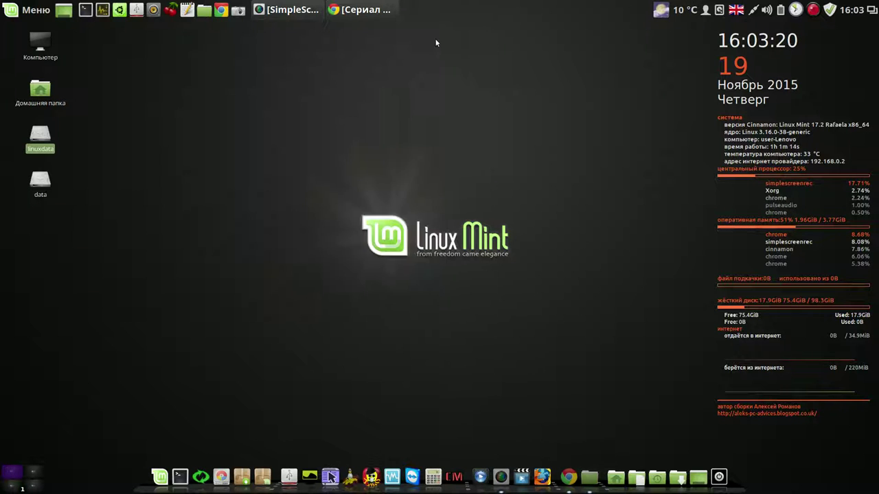
# Read the YouTube comments thread on a separate /home partition versus Systemback, then minimize Chrome
pyautogui.click(380, 12)
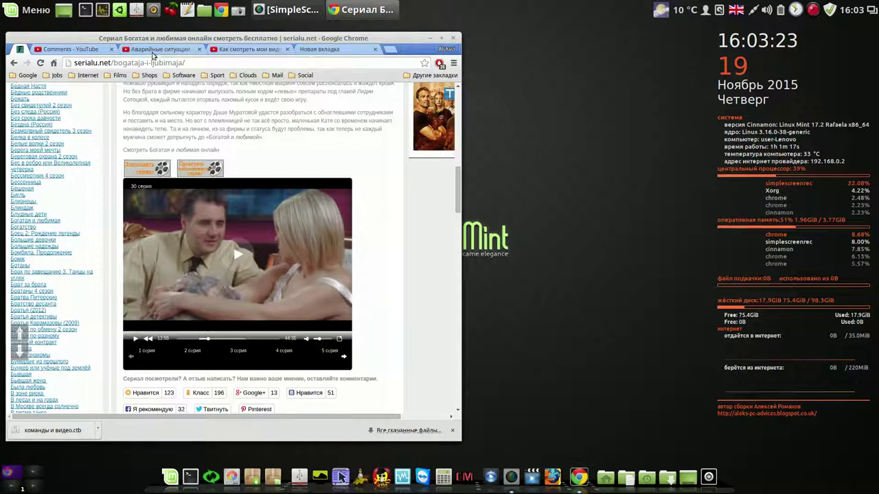
pyautogui.click(78, 53)
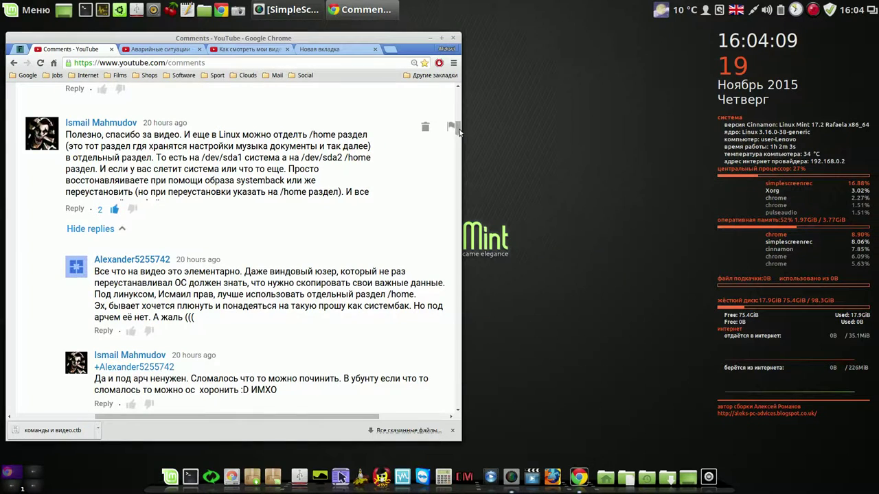
pyautogui.moveTo(457, 130); pyautogui.dragTo(458, 140)
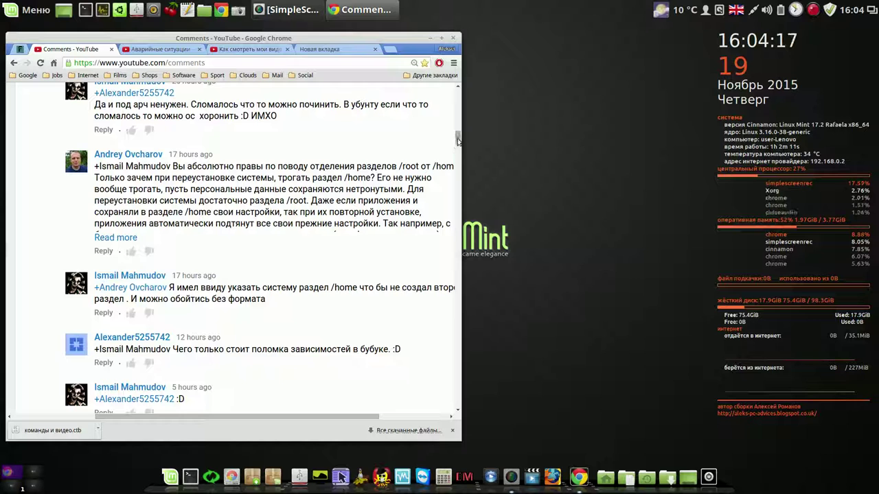
pyautogui.click(430, 38)
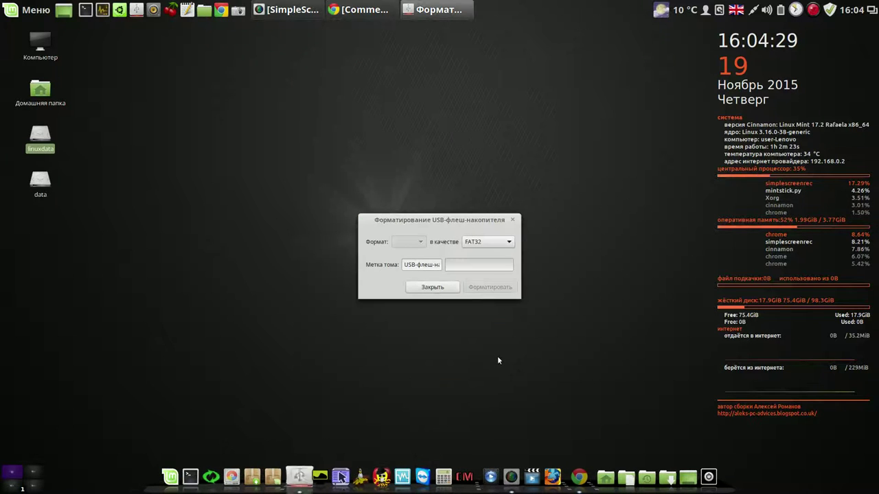
# Close the USB stick formatter and enter the password to launch GParted
pyautogui.click(455, 287)
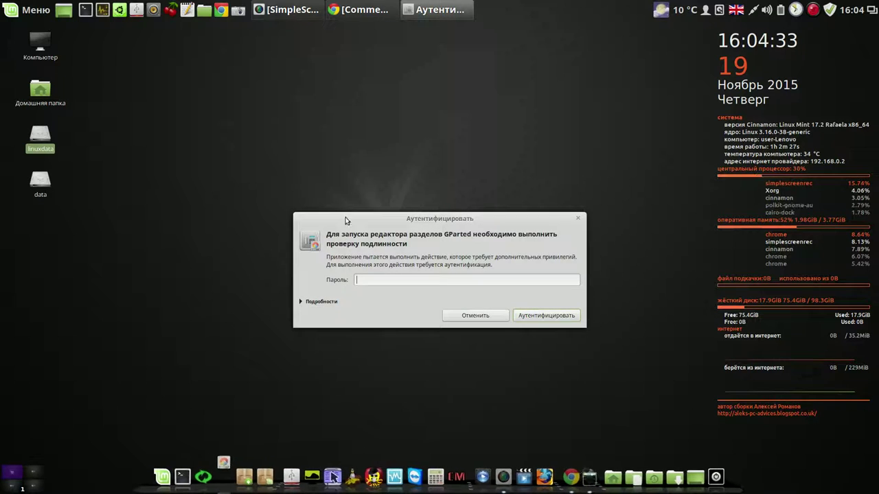
pyautogui.write('*****')
pyautogui.press('Return')
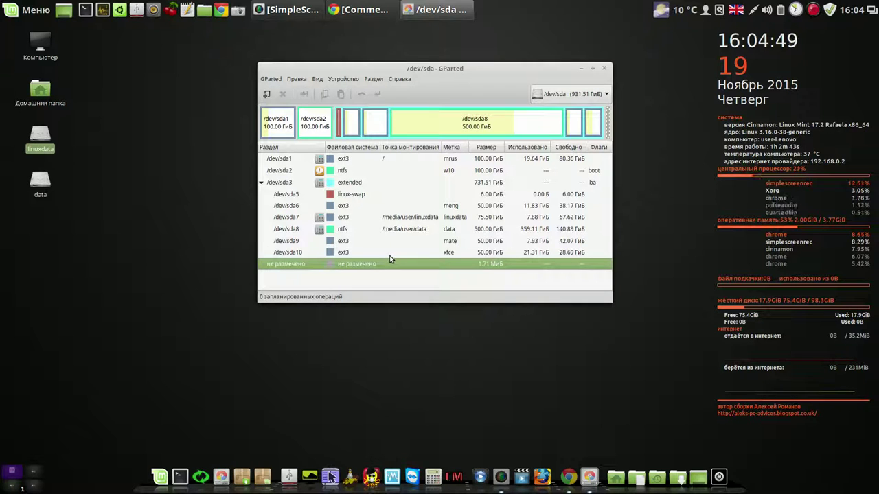
# Format the /dev/sda6 partition as ext3 and apply the operation
pyautogui.click(455, 206)
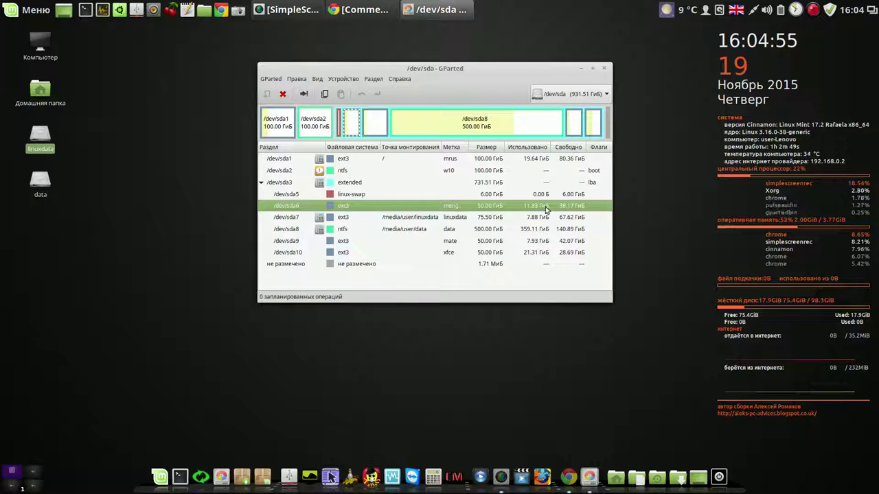
pyautogui.rightClick(495, 207)
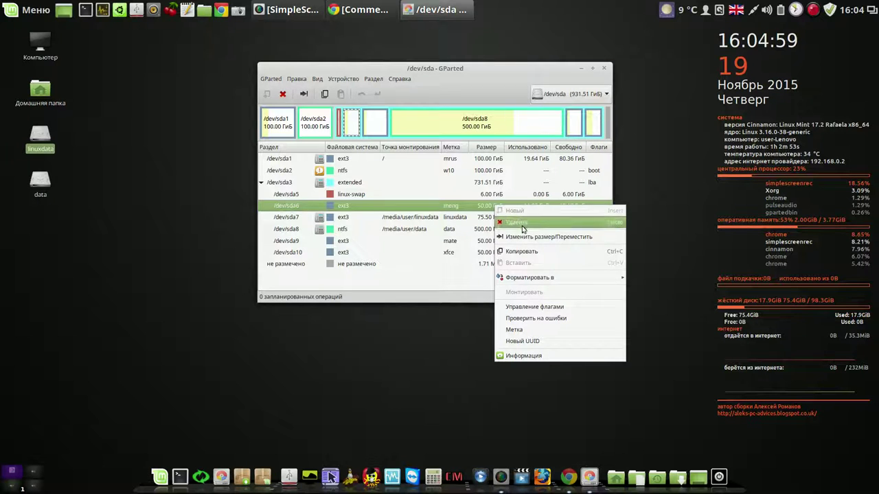
pyautogui.moveTo(526, 278)
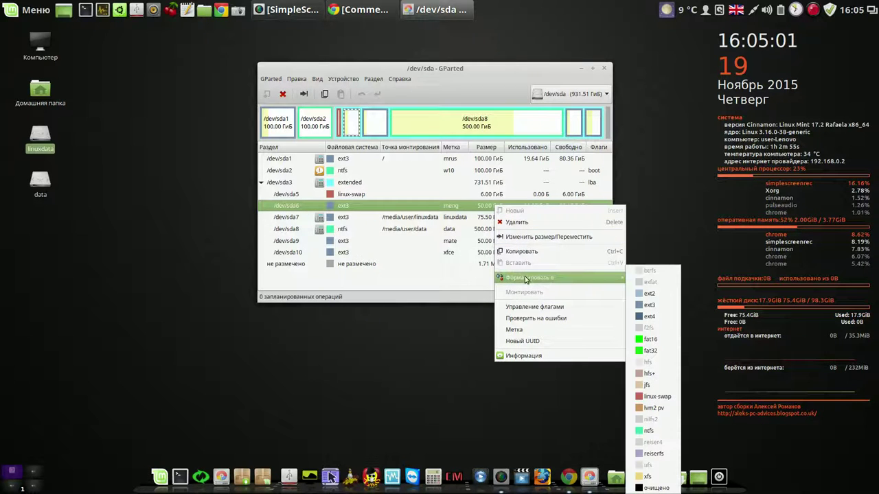
pyautogui.click(656, 304)
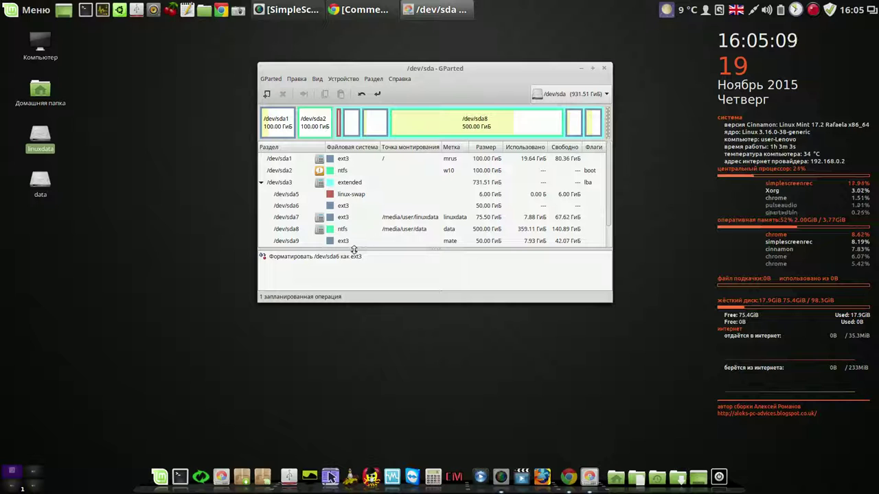
pyautogui.click(376, 94)
pyautogui.click(526, 230)
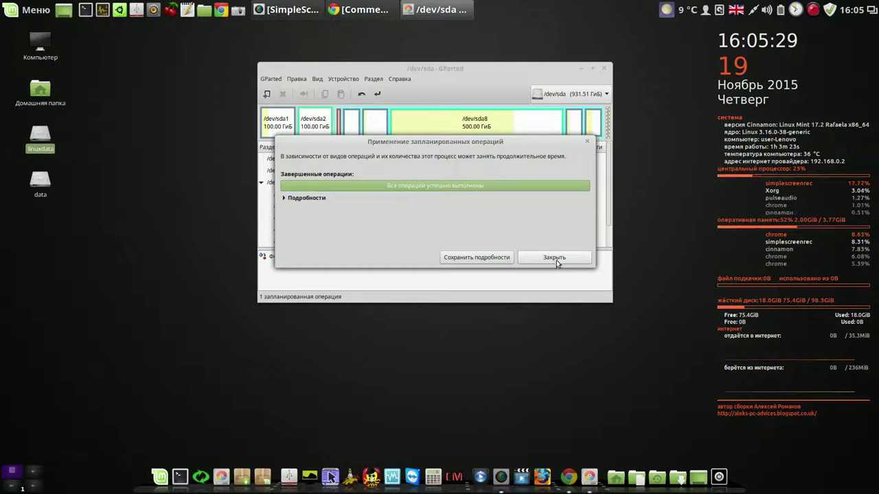
pyautogui.click(556, 258)
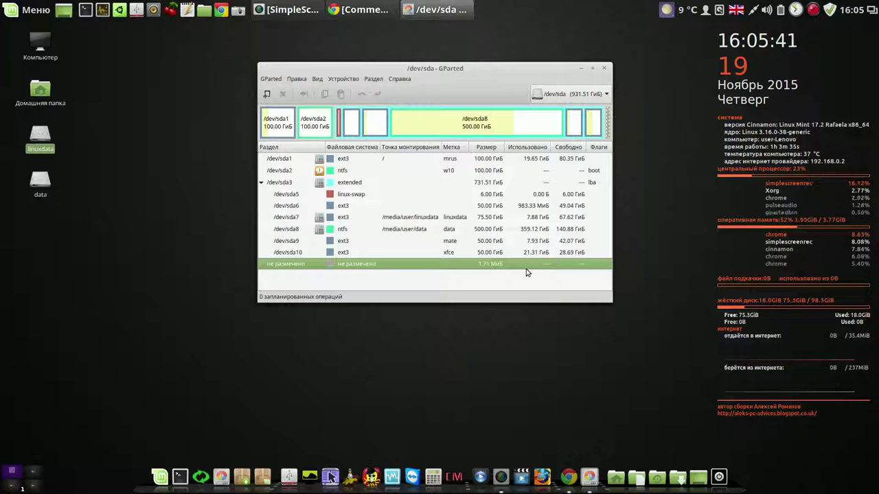
pyautogui.click(367, 208)
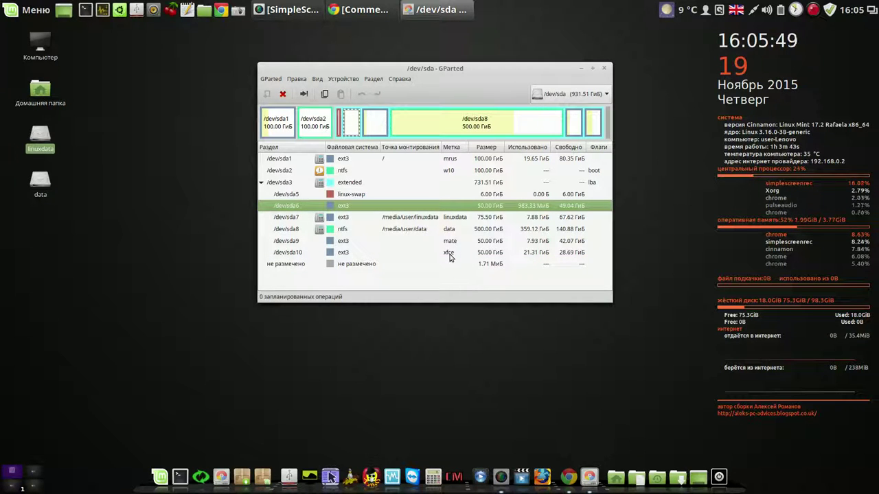
# Label /dev/sda6 'experiment' and apply the change
pyautogui.rightClick(385, 210)
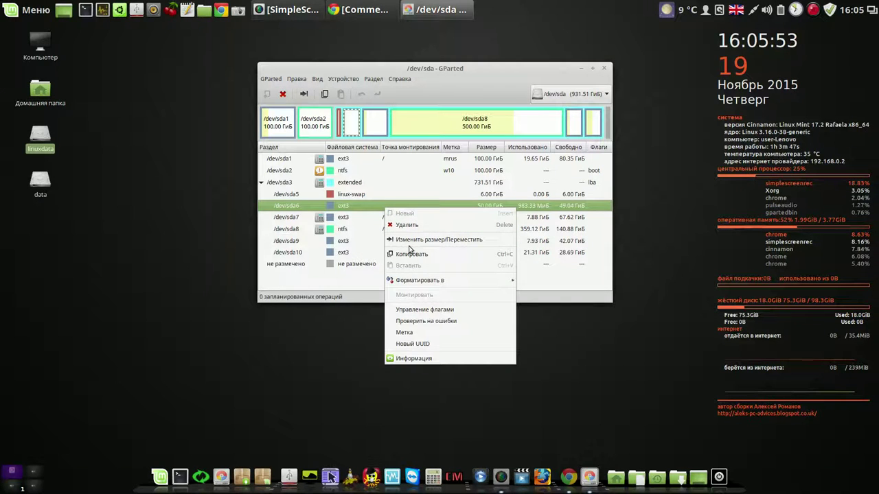
pyautogui.click(416, 334)
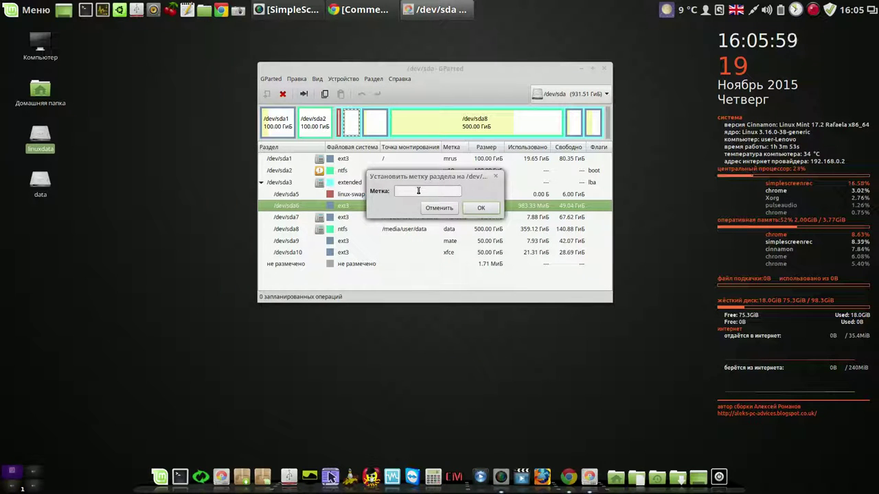
pyautogui.write('x')
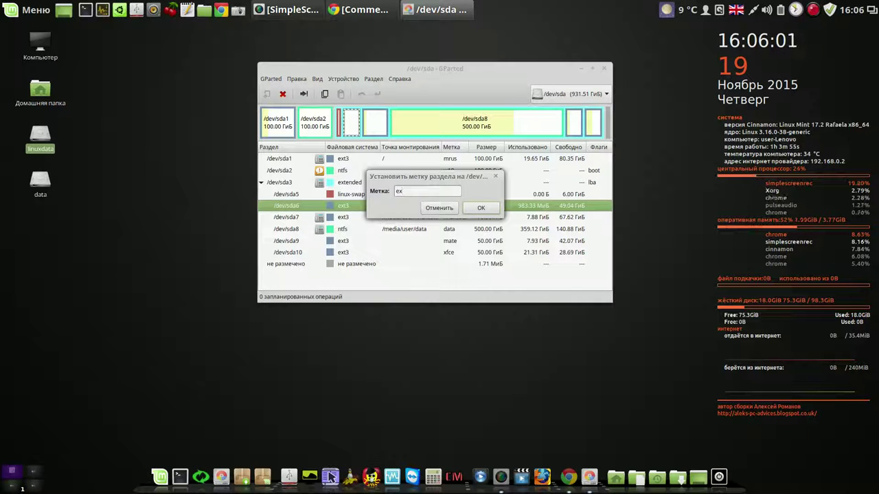
pyautogui.write('p')
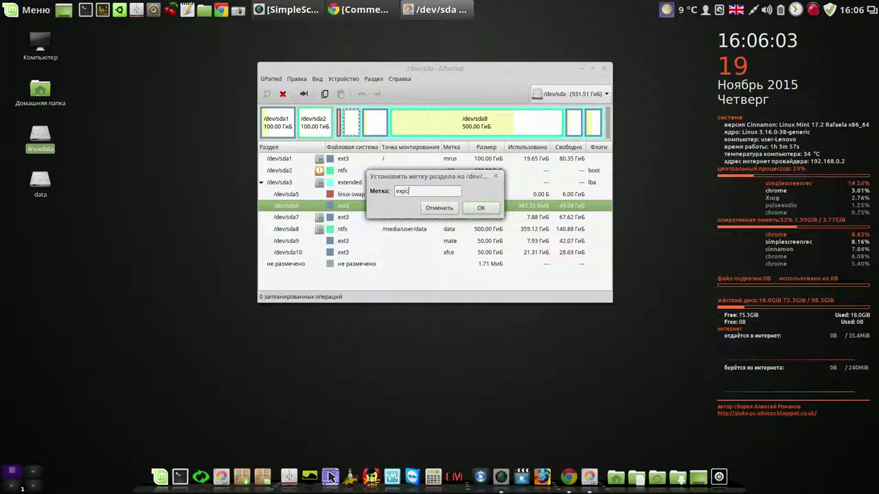
pyautogui.write('eriment')
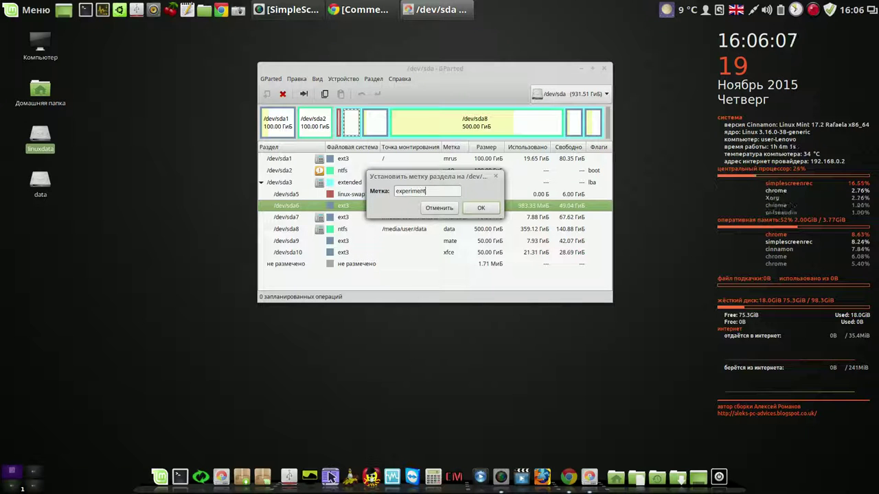
pyautogui.click(483, 209)
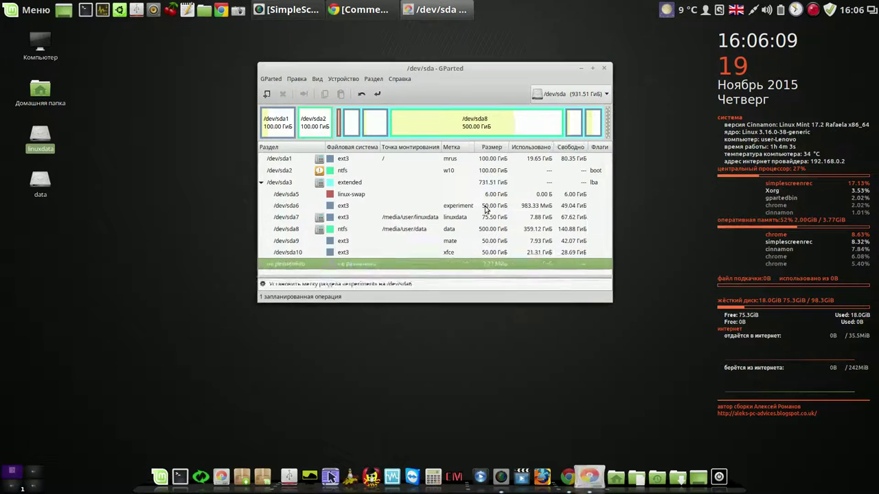
pyautogui.click(376, 95)
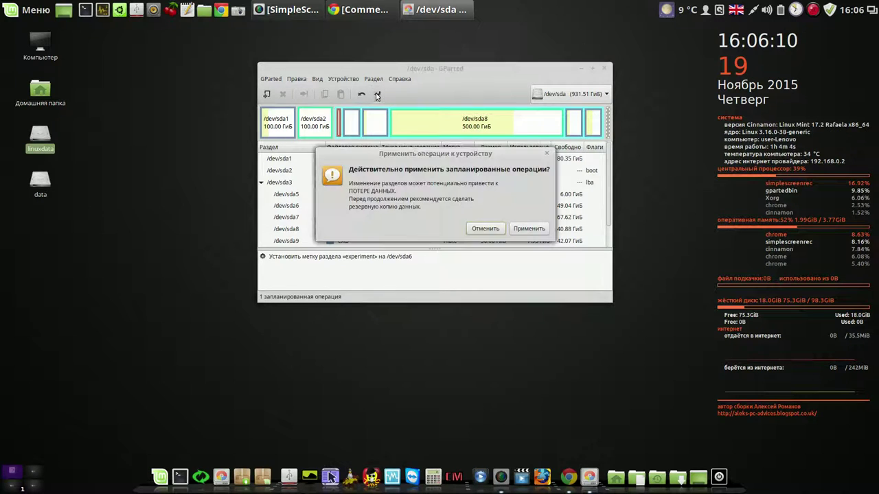
pyautogui.click(523, 228)
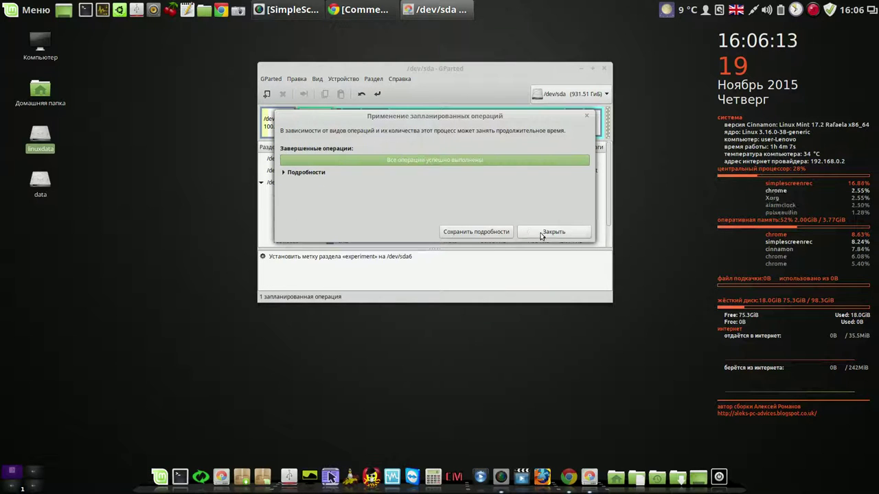
pyautogui.click(541, 233)
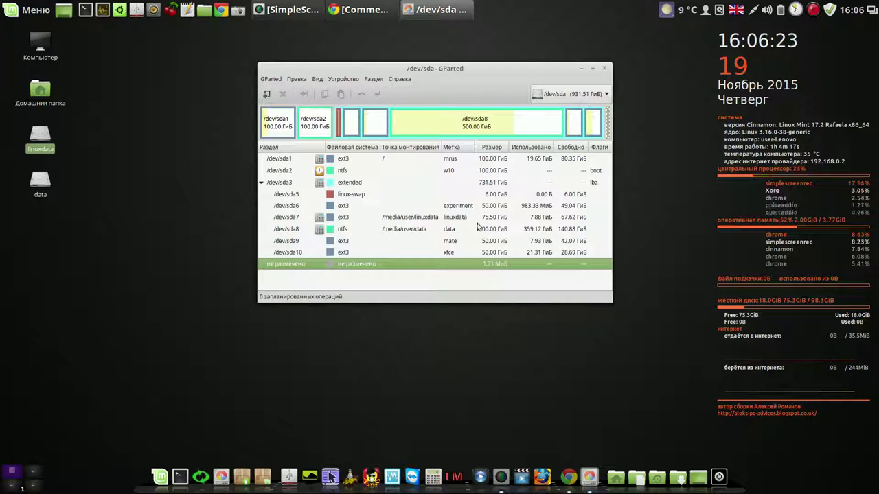
pyautogui.click(464, 207)
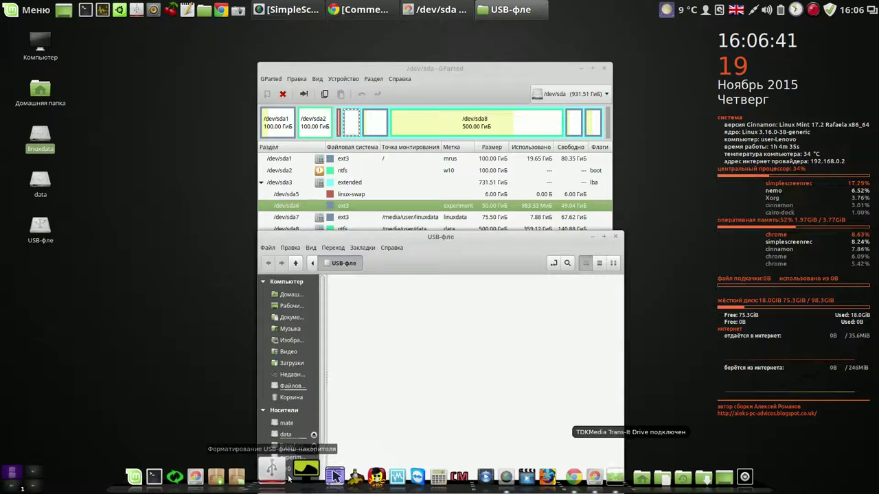
# Format the 4GB TDKMedia drive (/dev/sdd) as FAT32, authenticating with the password, then close the formatter
pyautogui.click(283, 473)
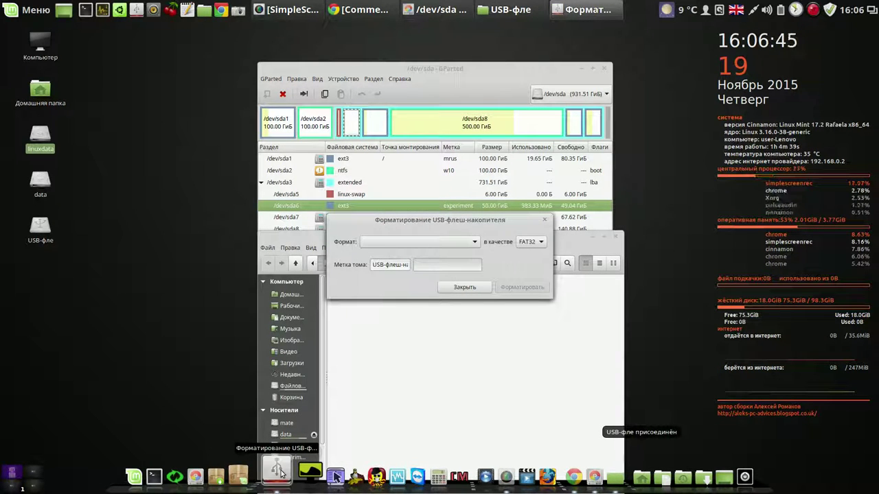
pyautogui.click(461, 243)
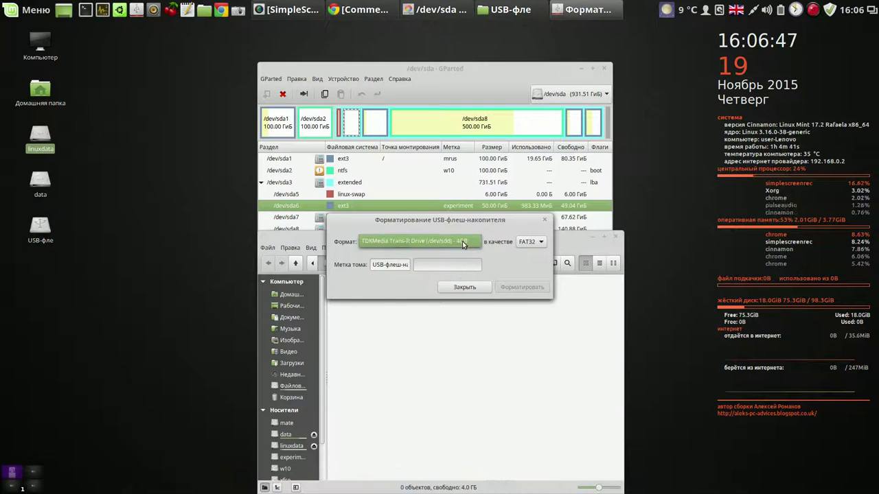
pyautogui.click(463, 245)
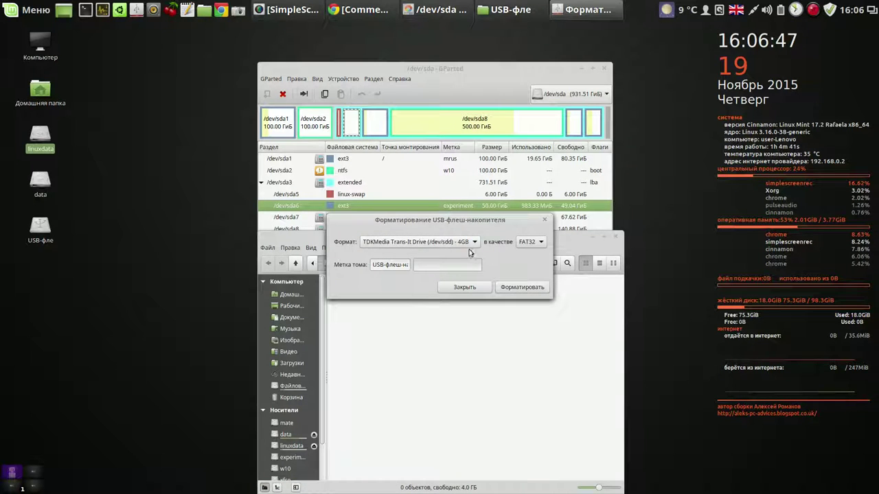
pyautogui.click(520, 291)
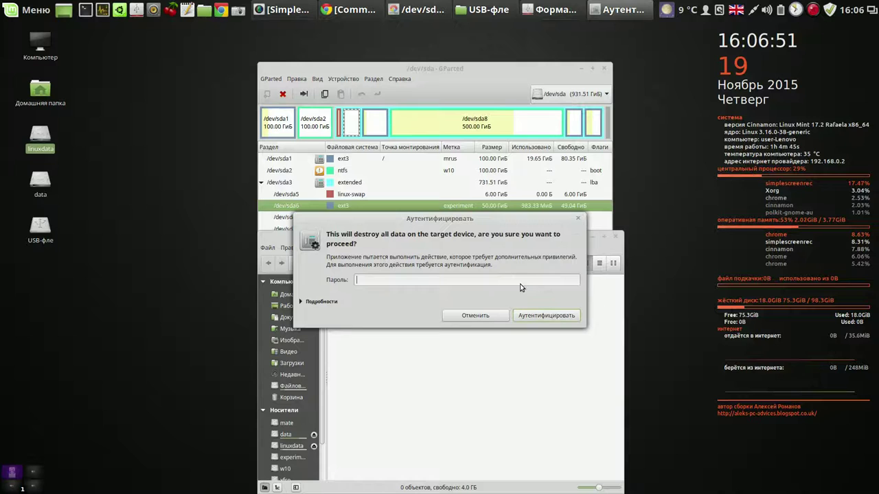
pyautogui.write('****')
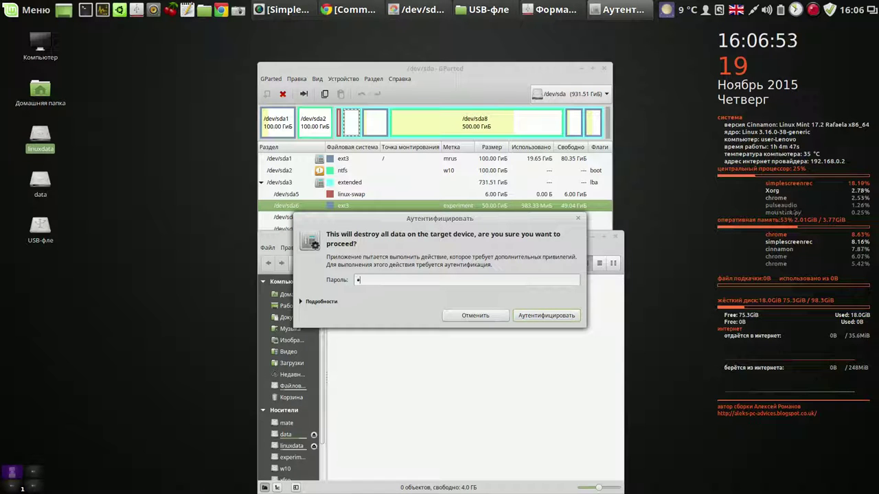
pyautogui.press('Return')
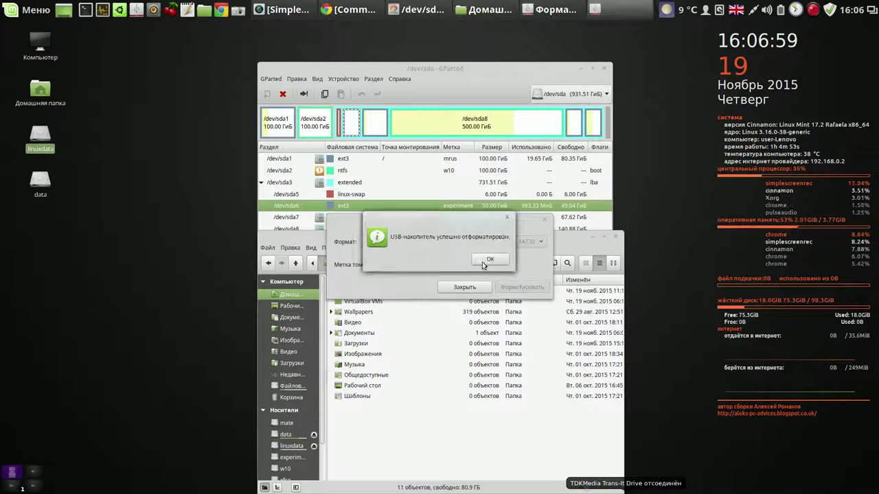
pyautogui.click(486, 261)
pyautogui.click(474, 287)
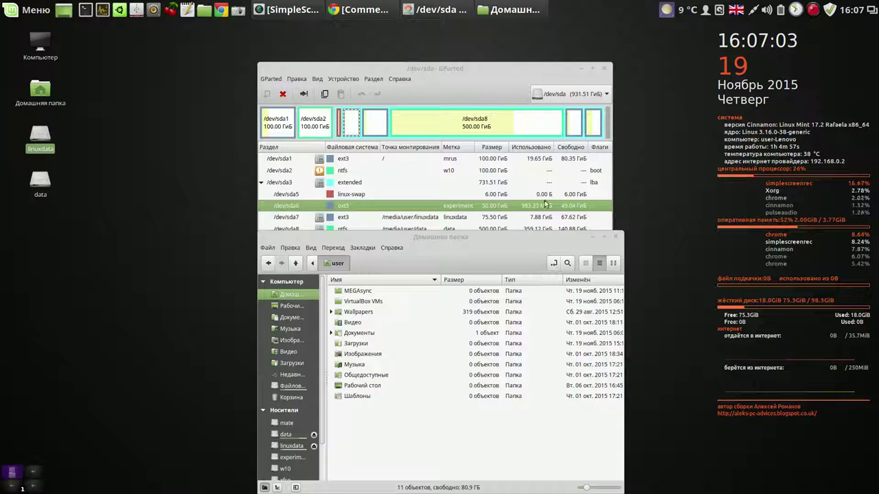
# Close GParted and browse in Nemo to the data drive's Images/ISO folder
pyautogui.click(604, 70)
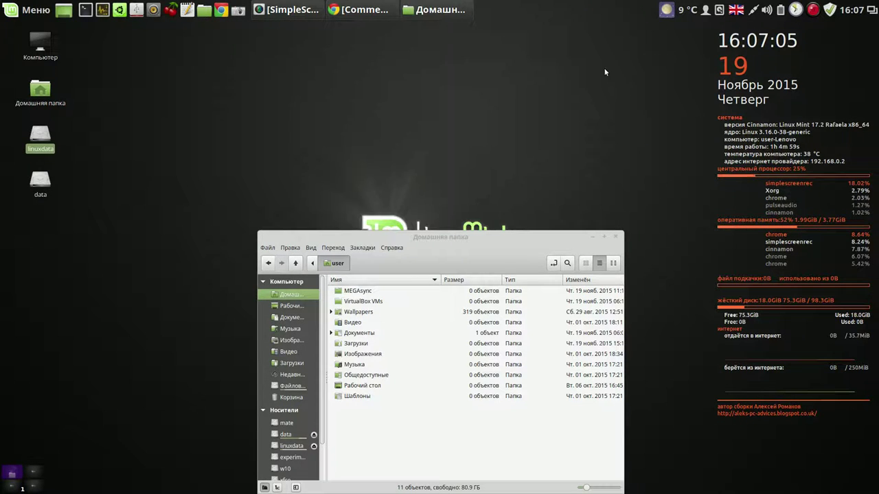
pyautogui.moveTo(524, 241); pyautogui.dragTo(503, 63)
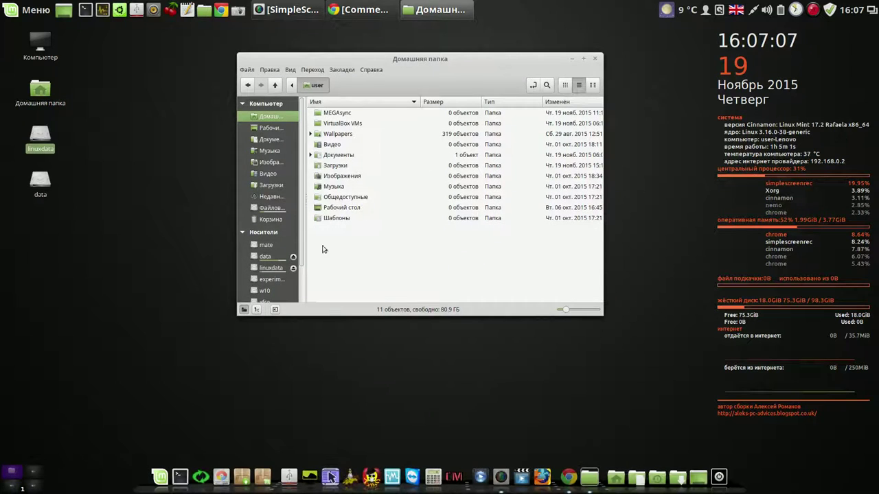
pyautogui.click(265, 257)
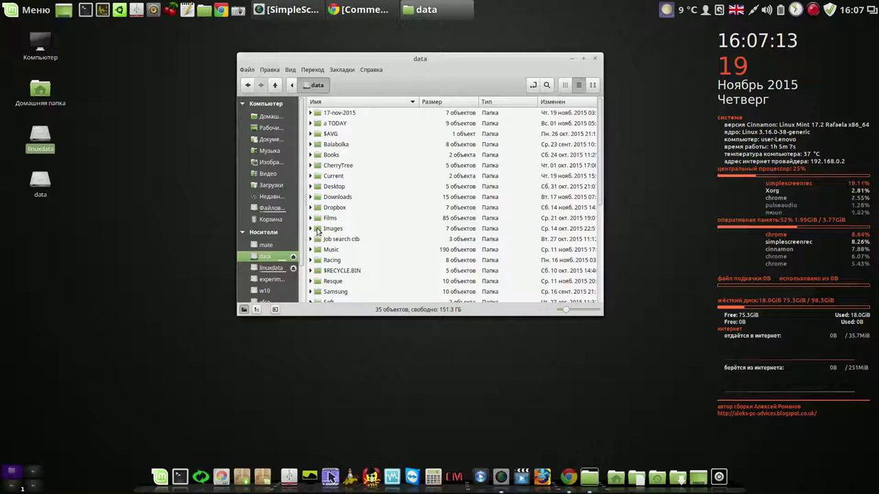
pyautogui.click(311, 229)
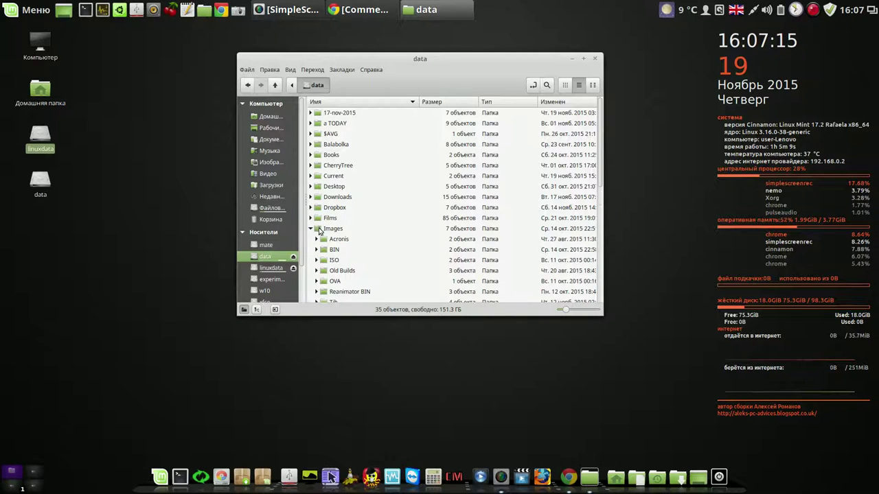
pyautogui.click(318, 230)
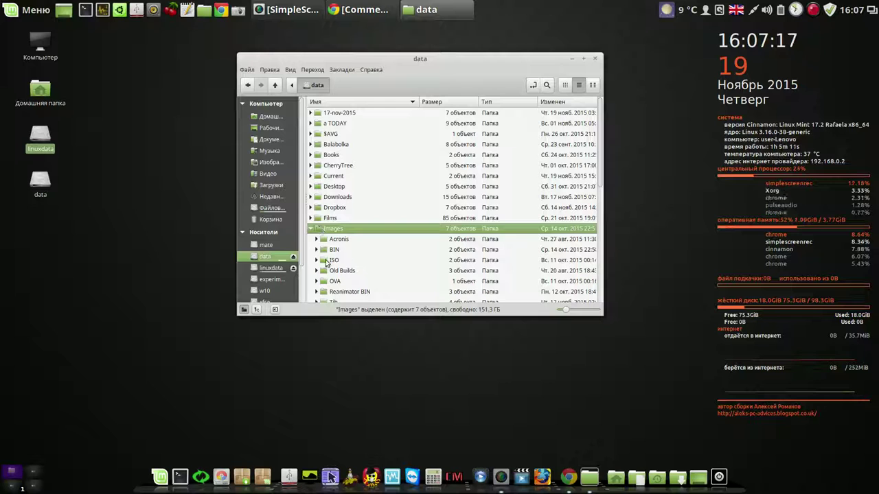
pyautogui.click(327, 263)
pyautogui.press('Right')
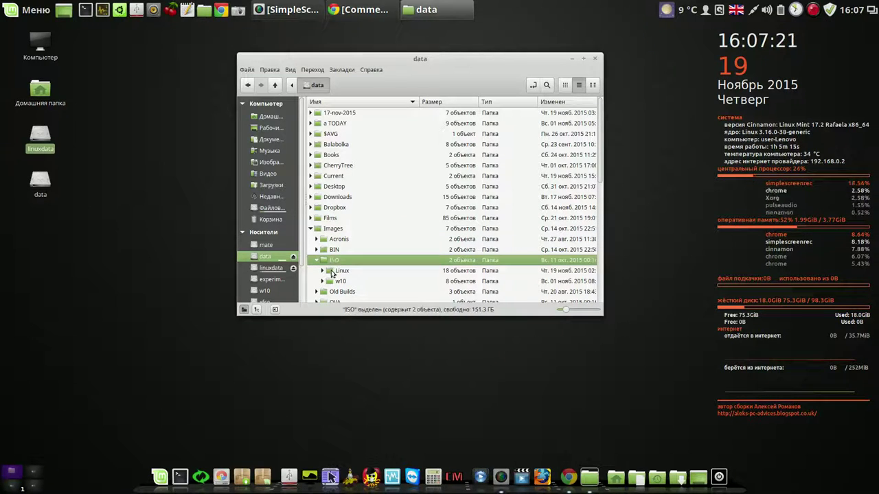
# Open Linux/Official Mint ISOs and make a bootable USB from linuxmint-17.2-cinnamon-64bit.iso
pyautogui.doubleClick(337, 272)
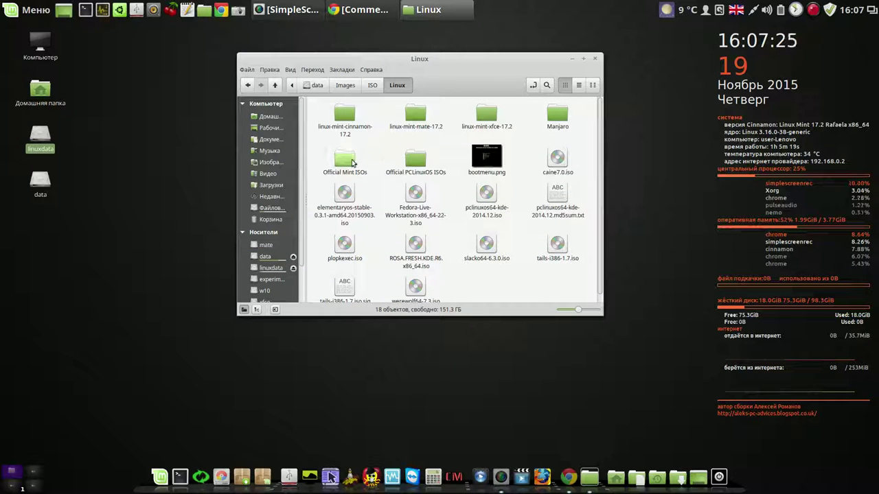
pyautogui.doubleClick(346, 159)
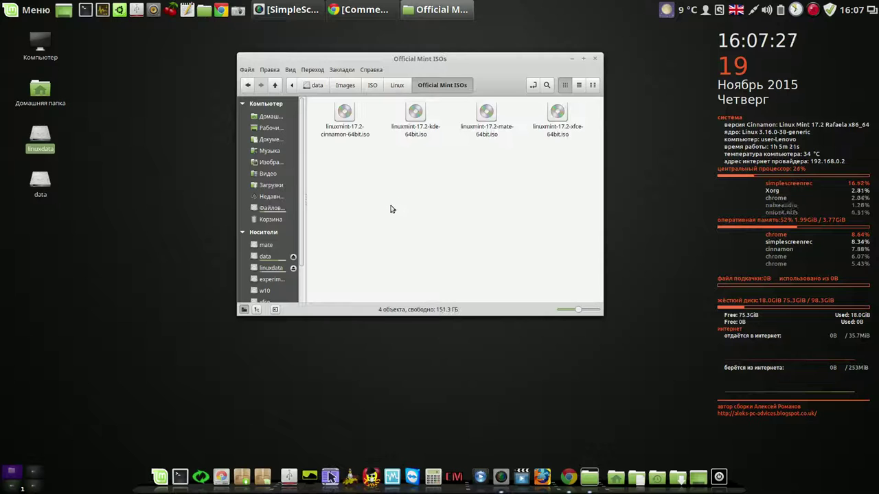
pyautogui.click(345, 115)
pyautogui.rightClick(344, 116)
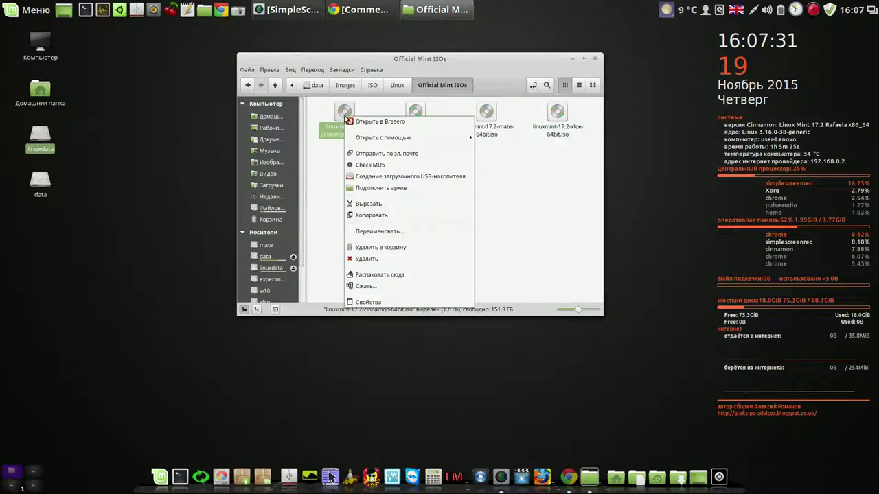
pyautogui.click(386, 177)
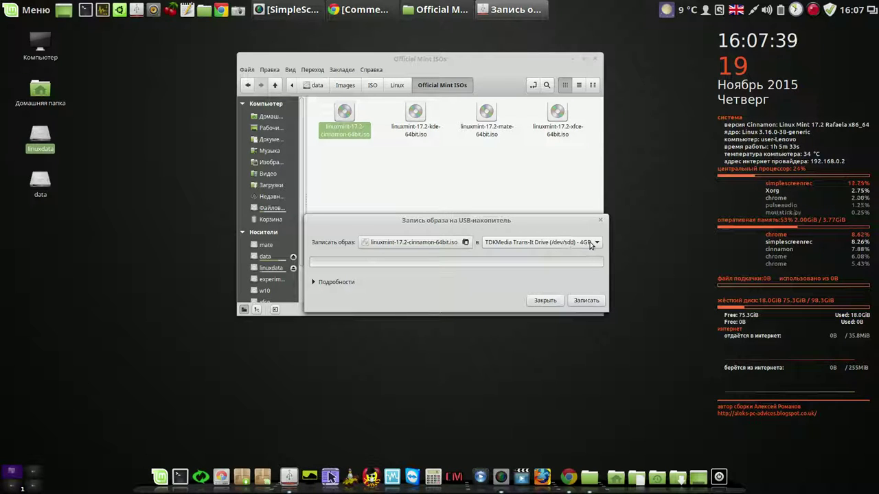
# Start writing the cinnamon ISO to /dev/sdd, authorizing with the admin password
pyautogui.click(587, 301)
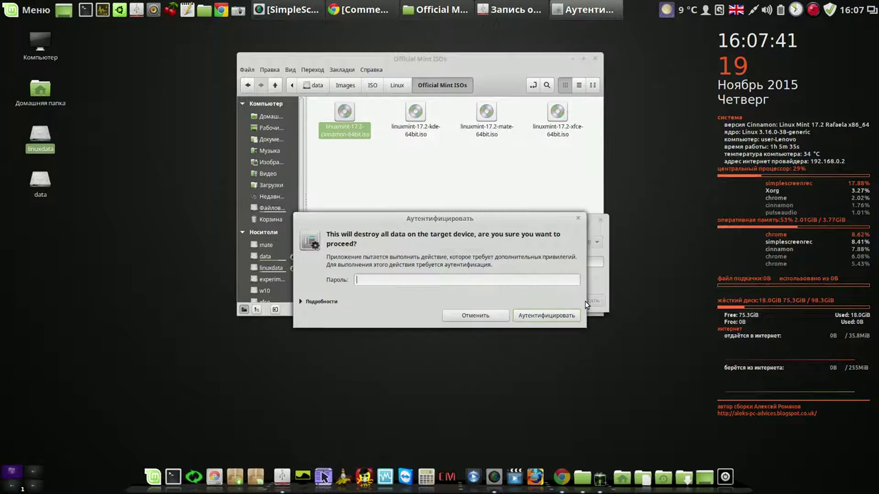
pyautogui.write('****')
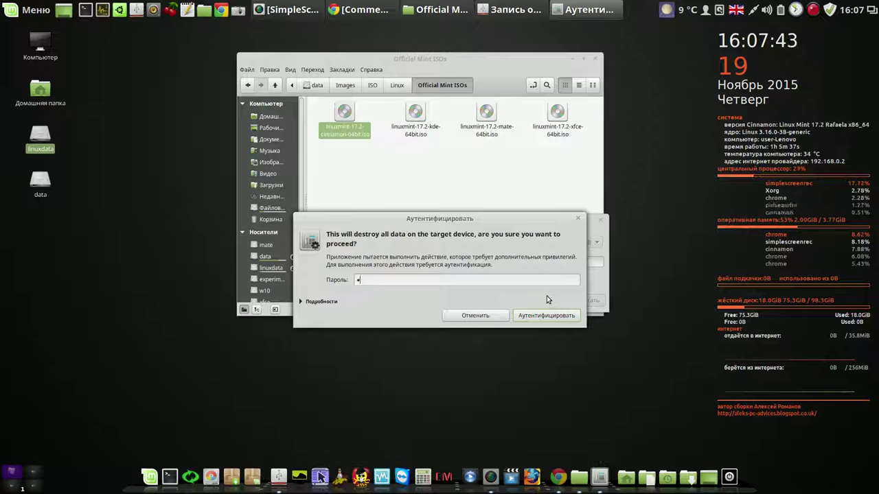
pyautogui.press('Return')
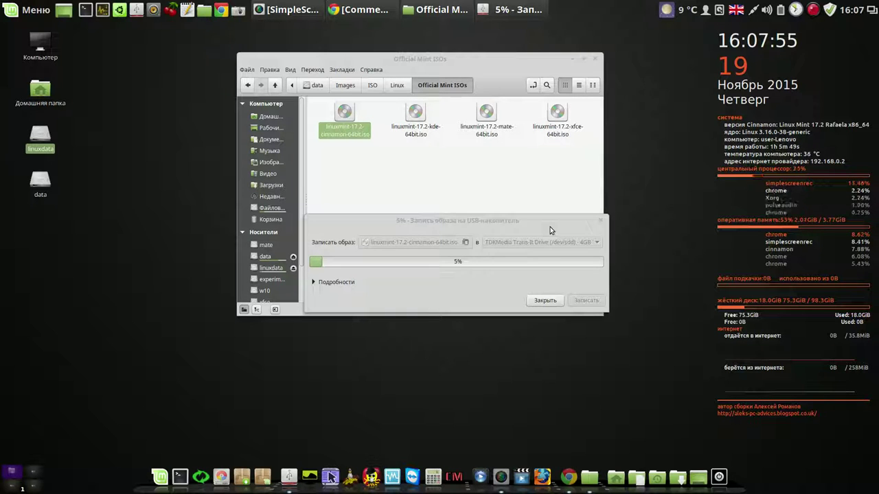
# Rearrange the writer and file manager windows while the image writes to 100%
pyautogui.moveTo(550, 230); pyautogui.dragTo(623, 69)
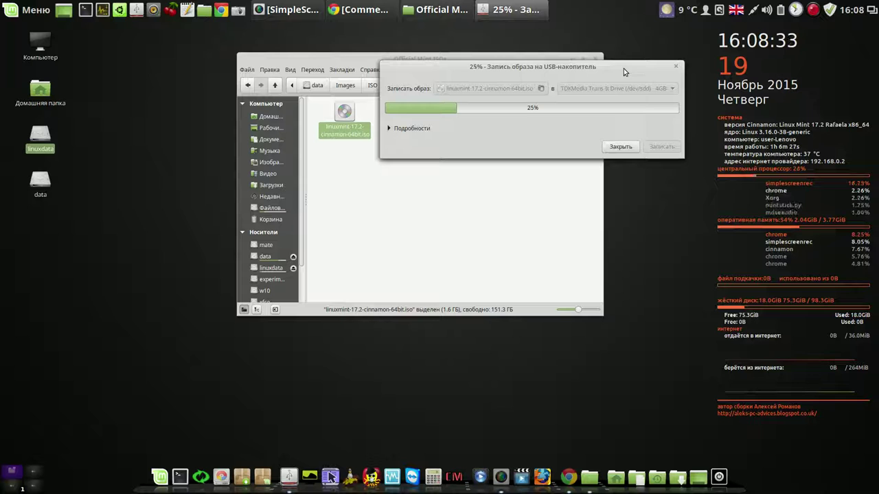
pyautogui.moveTo(344, 64); pyautogui.dragTo(162, 42)
pyautogui.moveTo(550, 70); pyautogui.dragTo(595, 41)
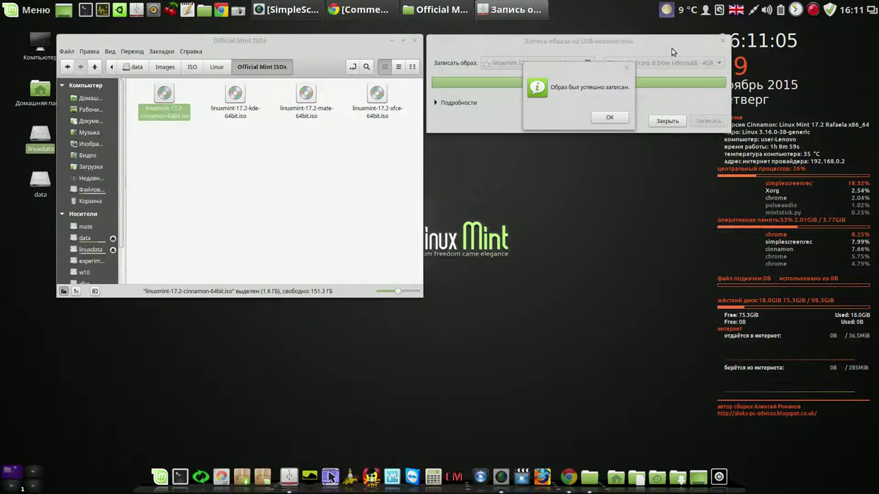
# Dismiss the success message, close USB Image Writer and the Official Mint ISOs window
pyautogui.click(609, 116)
pyautogui.click(665, 122)
pyautogui.click(415, 42)
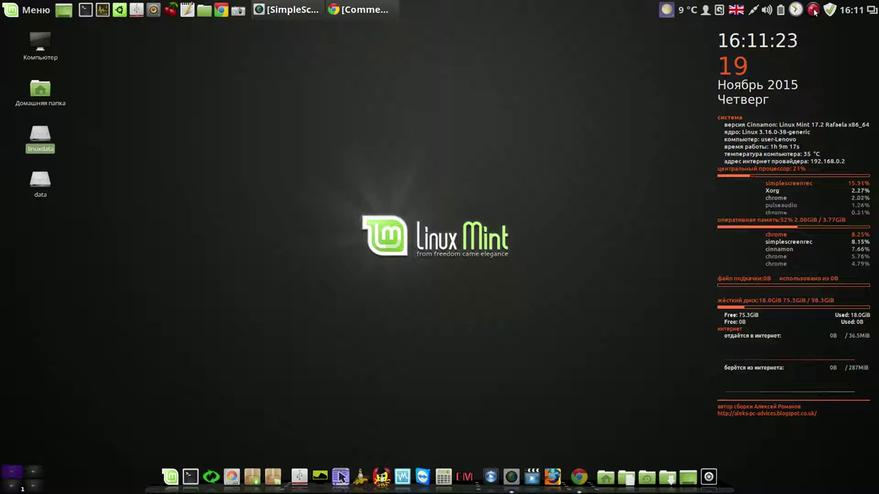
pyautogui.click(813, 9)
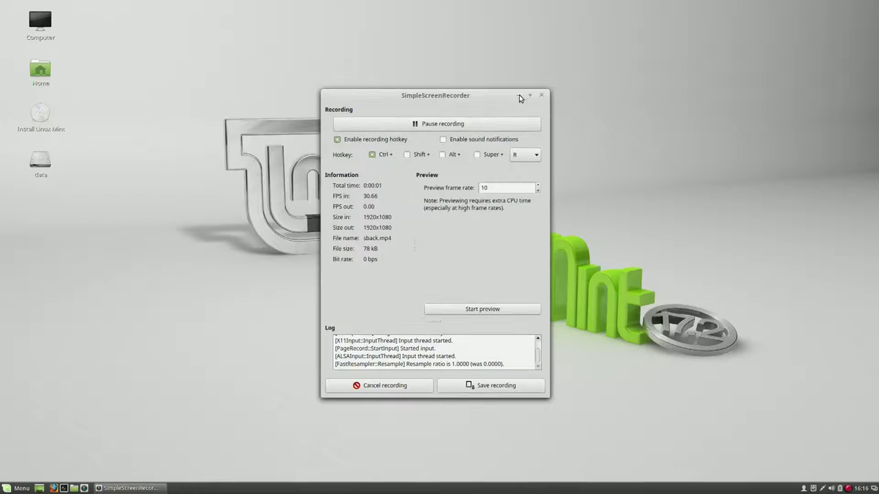
# Minimize the recorder and start the Install Linux Mint icon on the live desktop
pyautogui.click(519, 97)
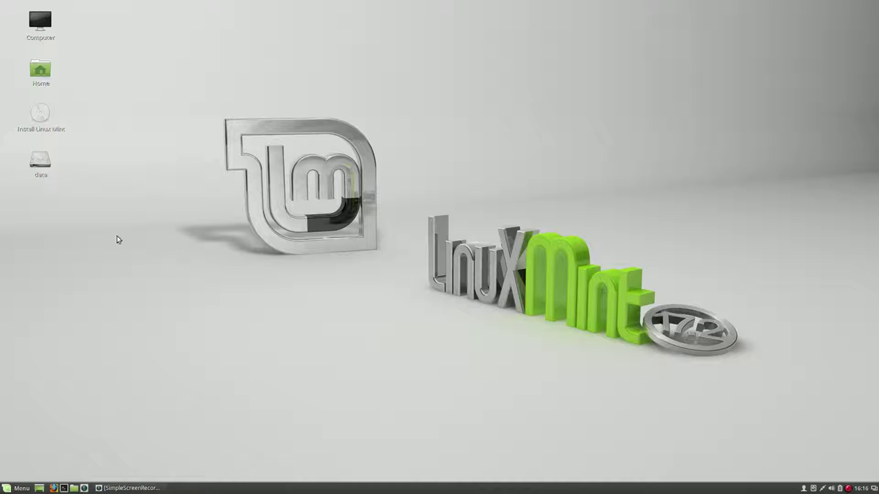
pyautogui.click(37, 114)
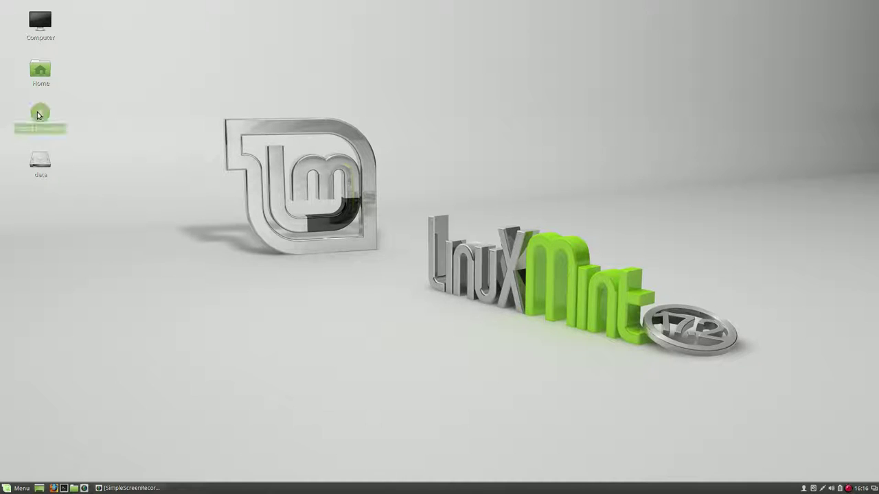
pyautogui.doubleClick(37, 112)
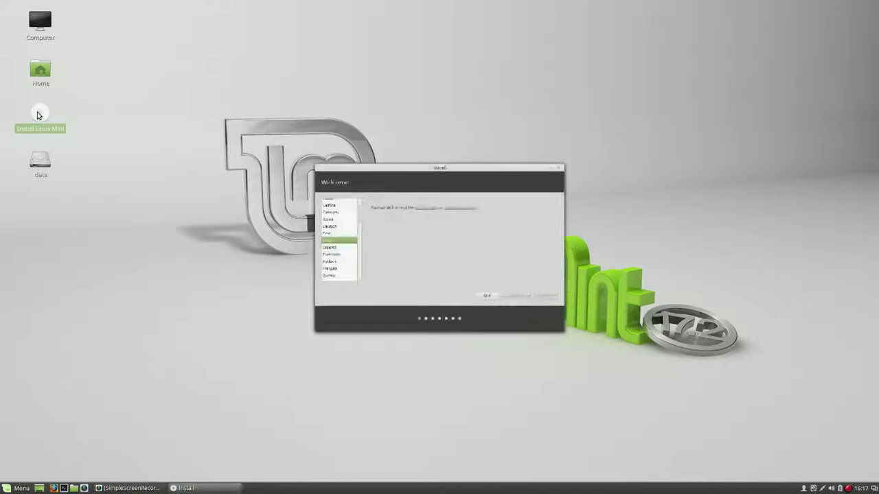
# Keep English on the Welcome page and continue past the Preparing to install checks
pyautogui.moveTo(404, 127); pyautogui.dragTo(297, 37)
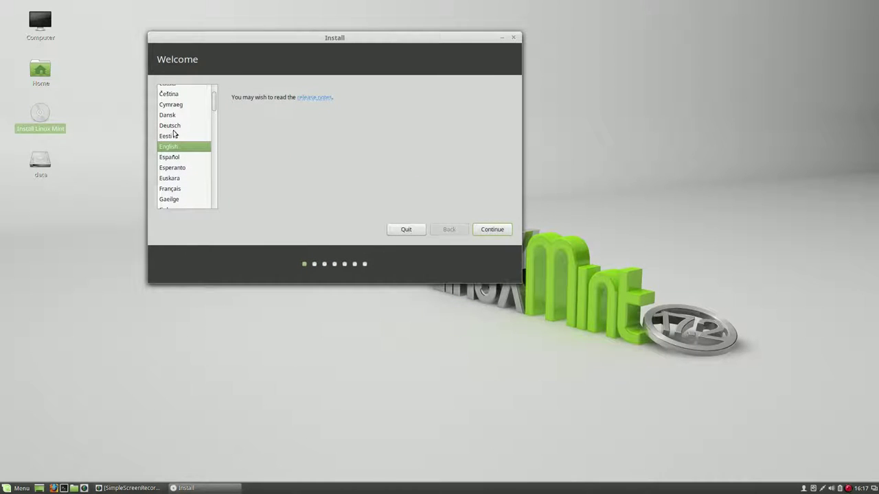
pyautogui.click(494, 229)
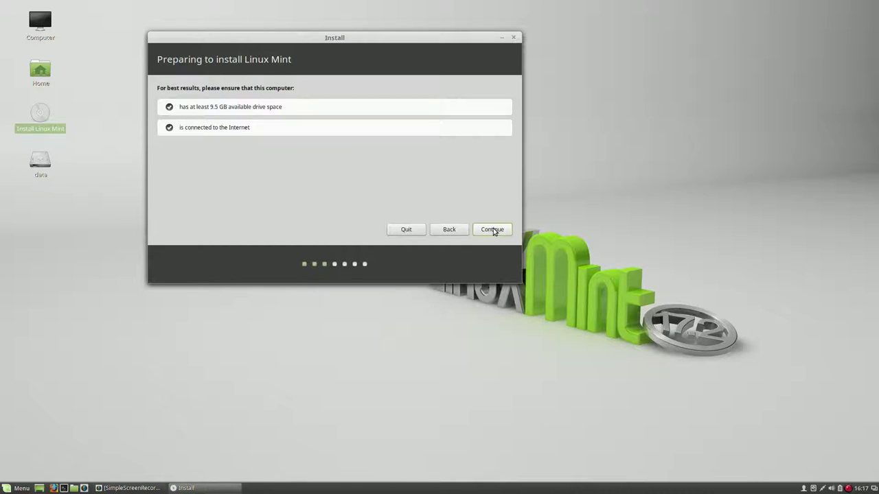
pyautogui.click(493, 230)
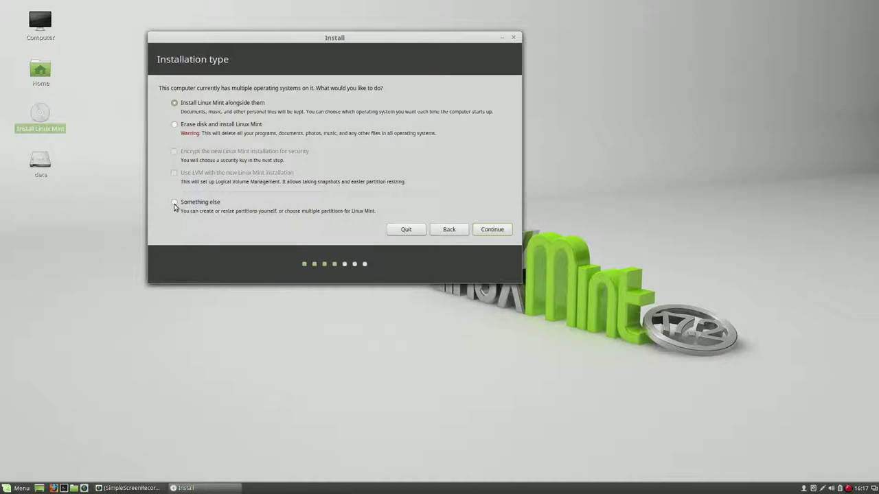
# Choose 'Something else' for manual partitioning and select /dev/sda6 in the partition list
pyautogui.click(174, 204)
pyautogui.click(493, 230)
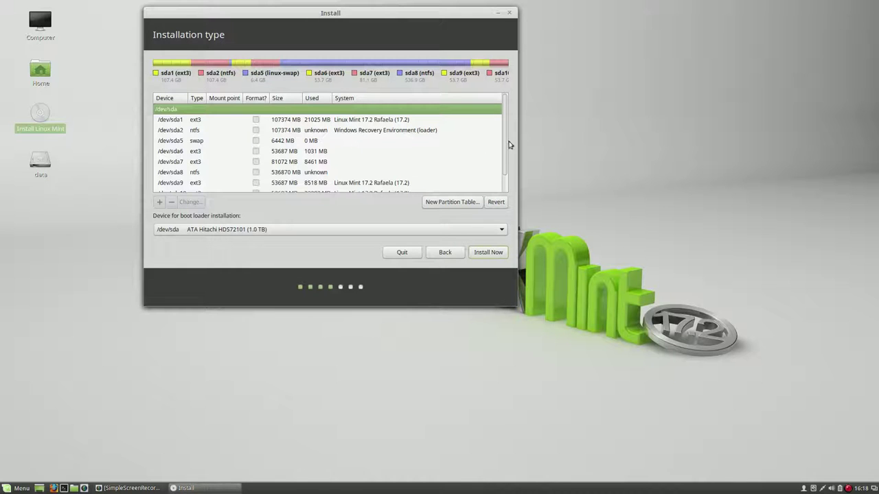
pyautogui.moveTo(506, 139)
pyautogui.mouseDown()
pyautogui.moveTo(505, 163)
pyautogui.moveTo(501, 130)
pyautogui.mouseUp()
pyautogui.moveTo(501, 133); pyautogui.dragTo(504, 149)
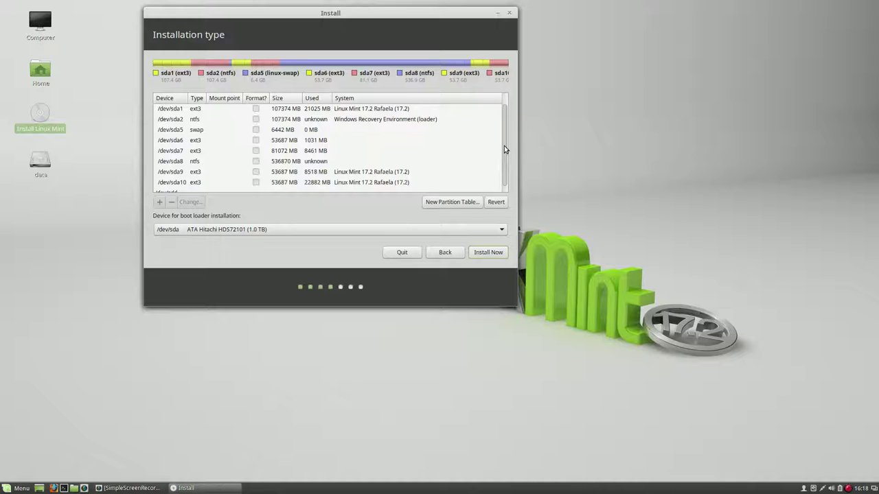
pyautogui.scroll(1, 504, 149)
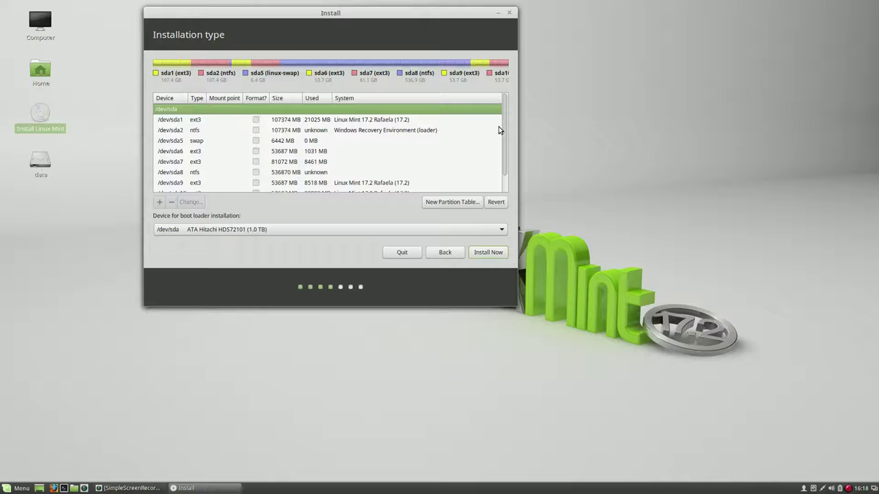
pyautogui.scroll(-1, 503, 146)
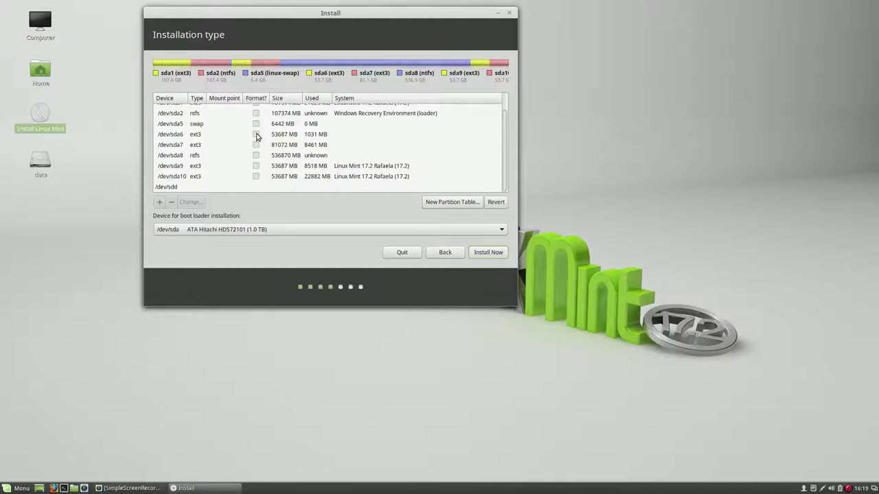
pyautogui.click(257, 136)
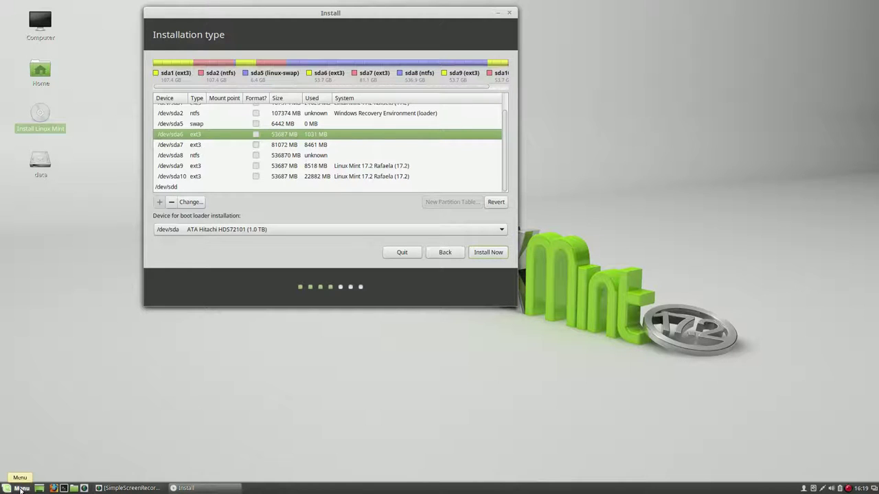
pyautogui.click(21, 490)
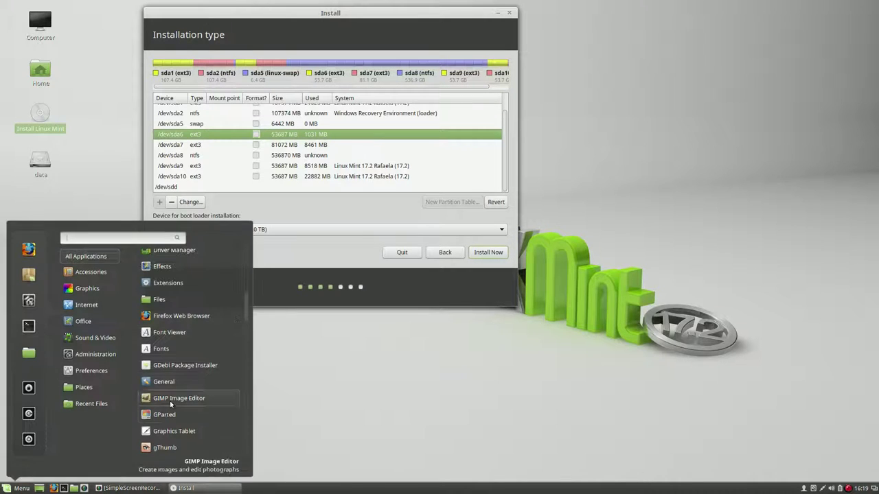
pyautogui.click(166, 411)
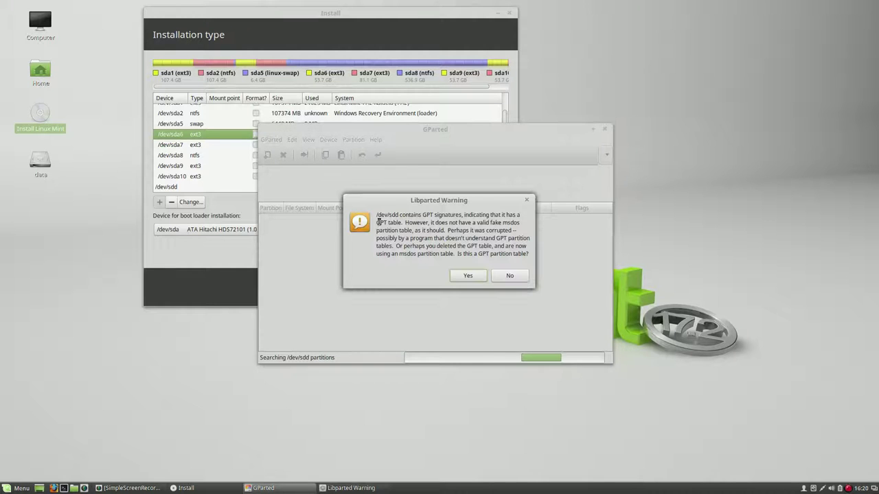
pyautogui.click(470, 276)
pyautogui.click(501, 270)
pyautogui.click(503, 269)
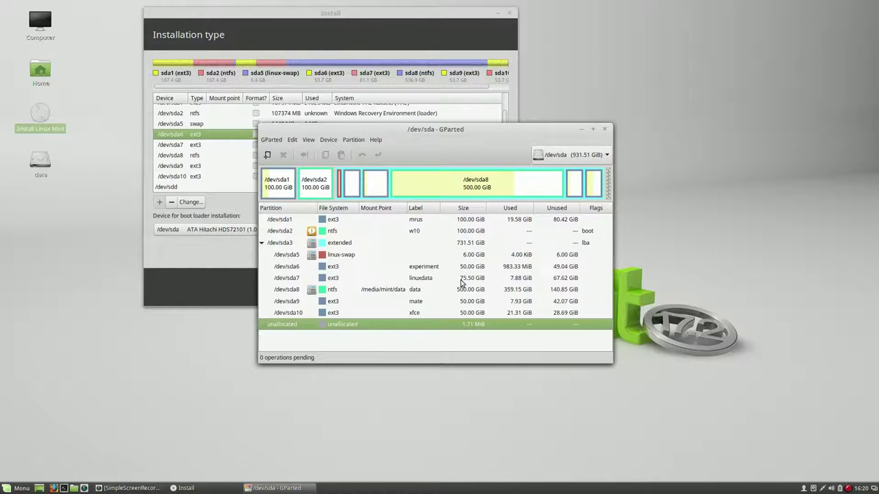
pyautogui.click(322, 269)
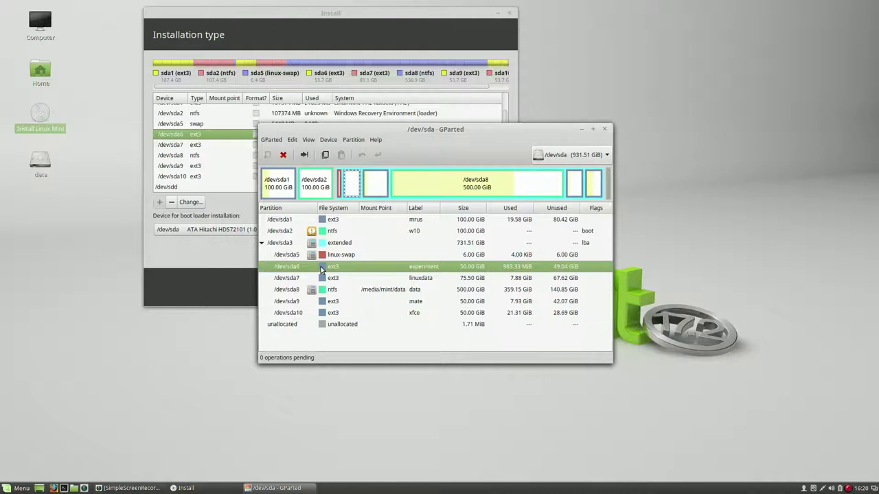
pyautogui.click(604, 130)
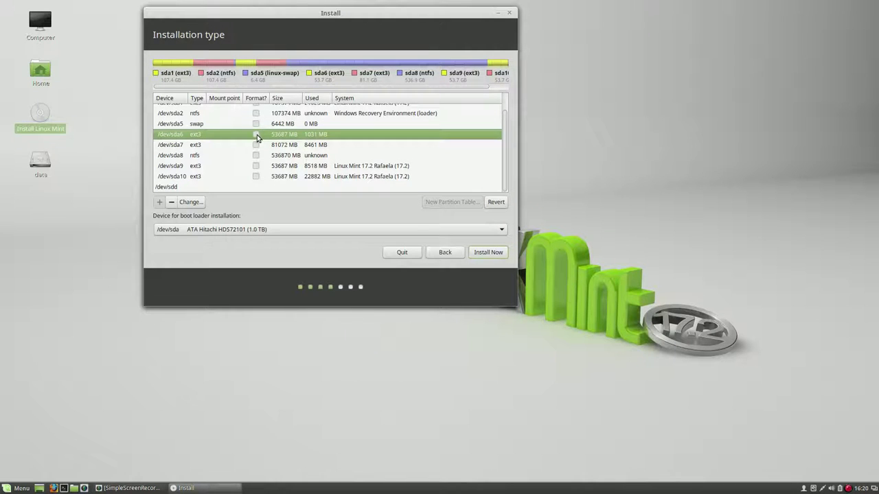
# Set /dev/sda6 to Ext3, formatted, mounted at /, and agree to write pending changes
pyautogui.click(196, 204)
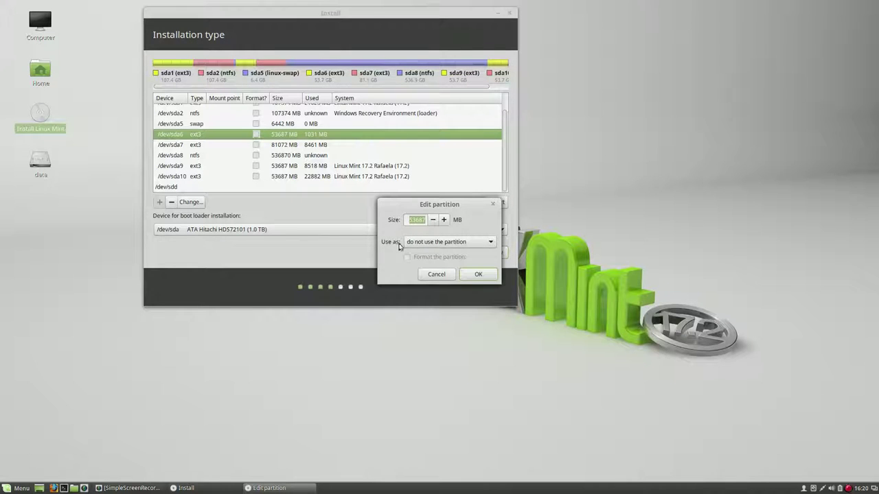
pyautogui.click(488, 241)
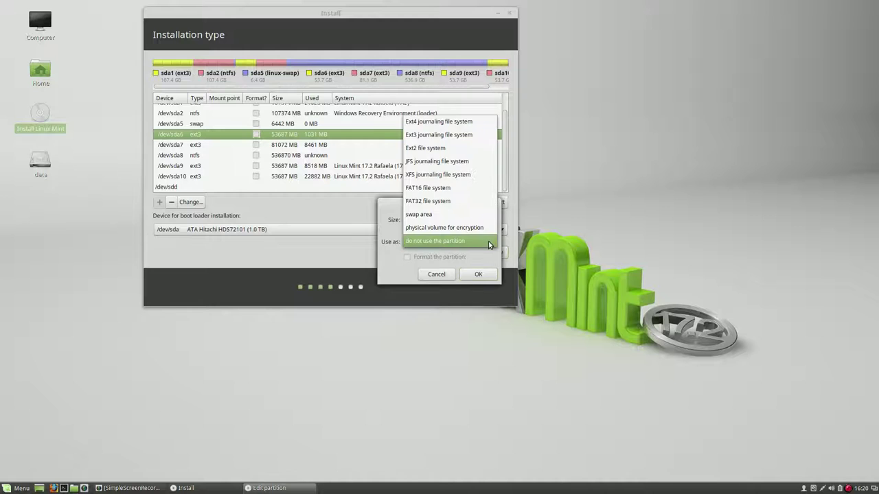
pyautogui.click(460, 136)
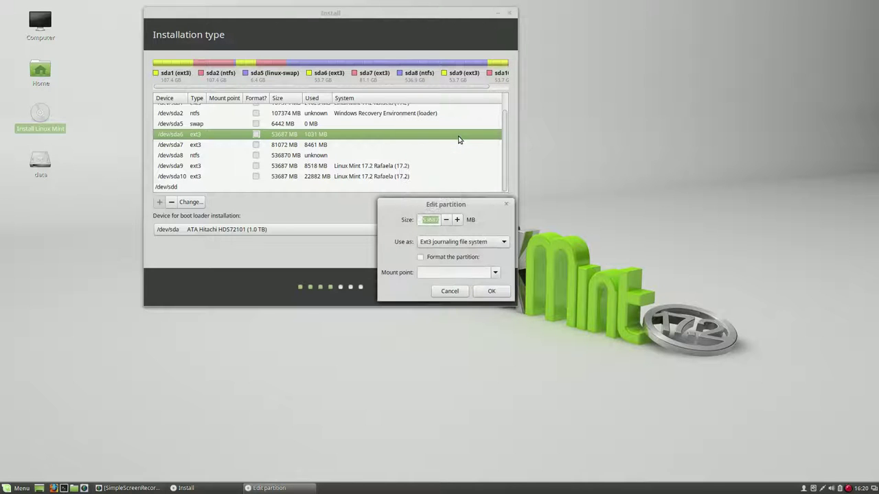
pyautogui.click(420, 257)
pyautogui.click(496, 274)
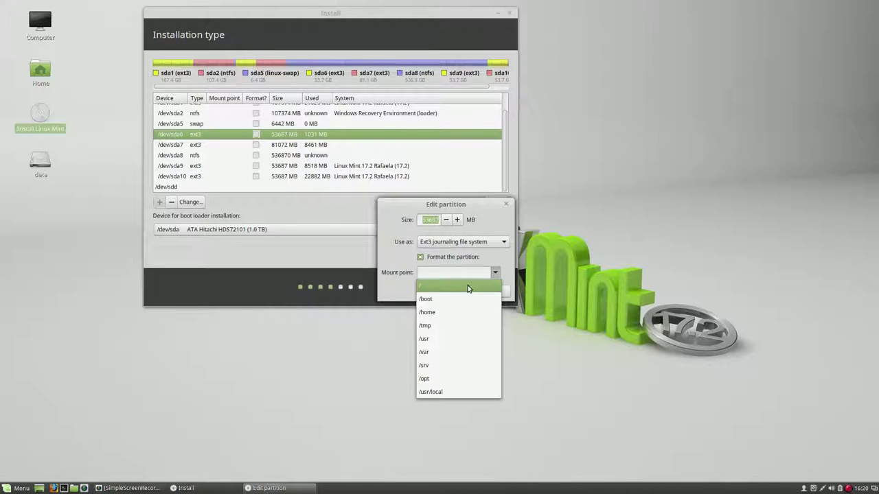
pyautogui.click(469, 286)
pyautogui.click(491, 291)
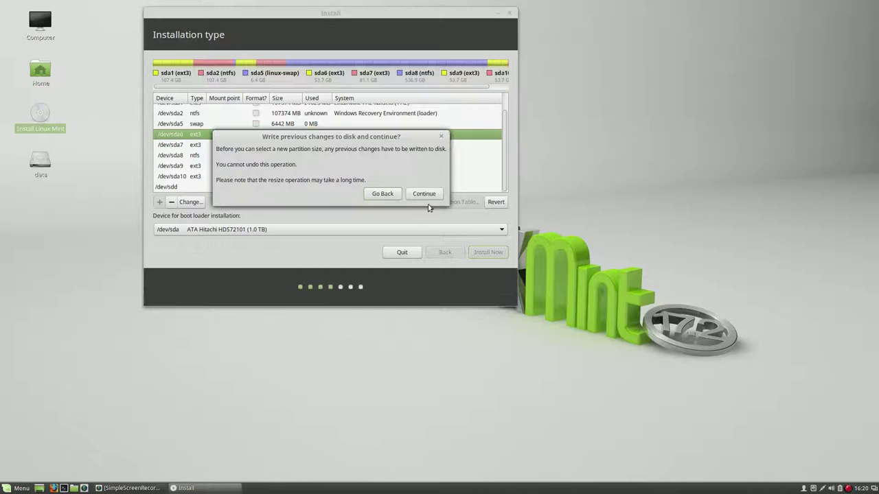
pyautogui.click(423, 195)
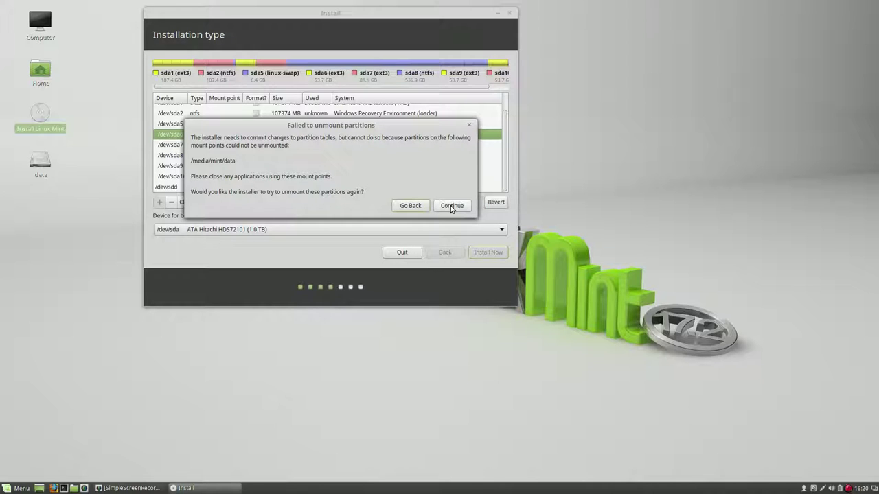
# Force-unmount the busy data drive, retry the partition changes, and dismiss the resize error
pyautogui.rightClick(39, 163)
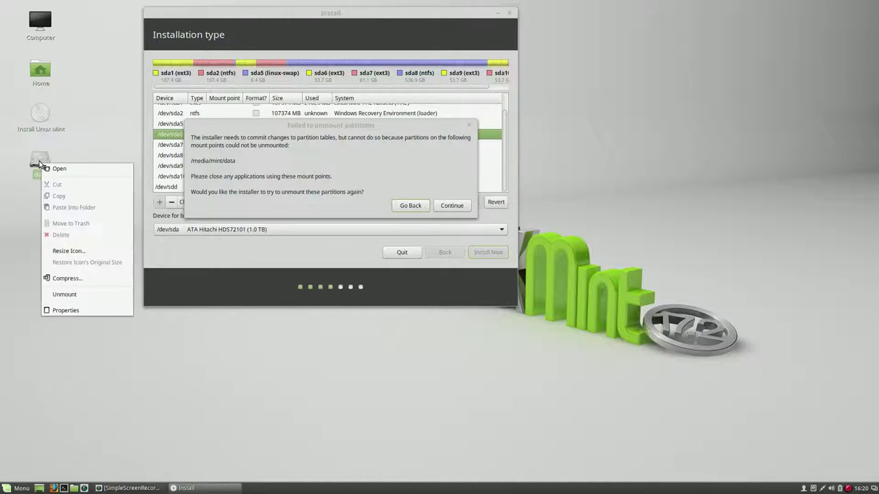
pyautogui.click(65, 294)
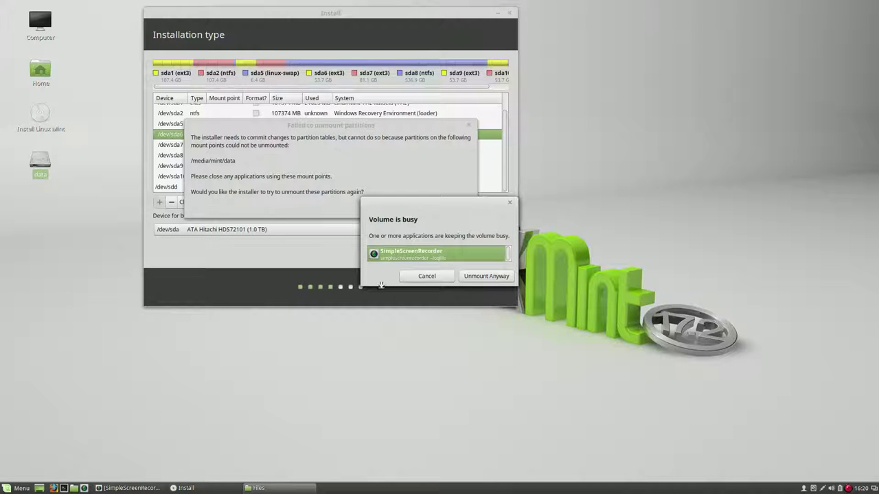
pyautogui.click(480, 277)
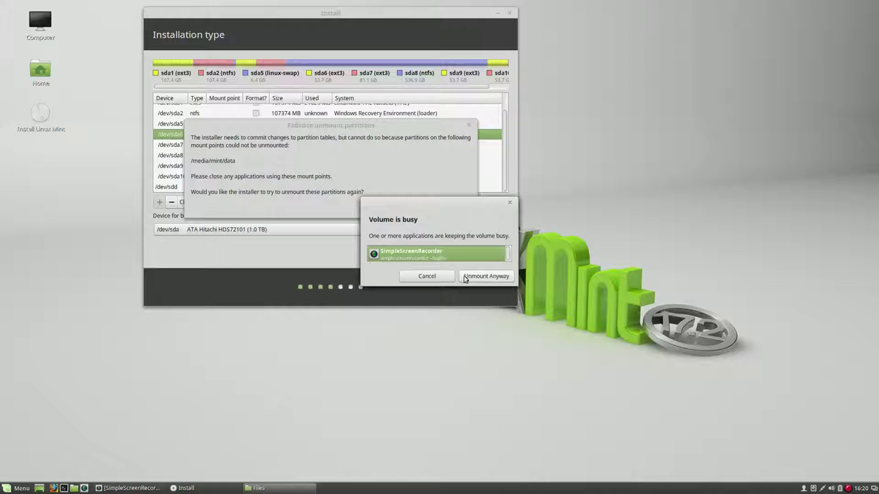
pyautogui.click(510, 202)
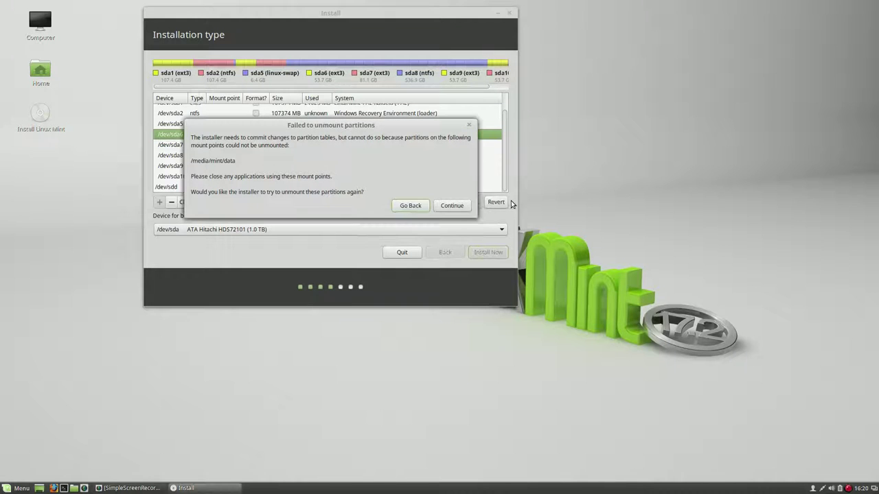
pyautogui.click(453, 206)
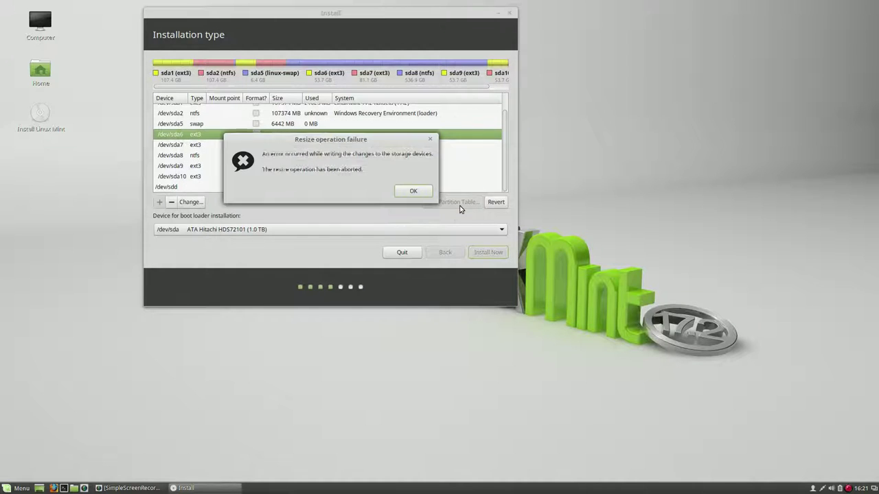
pyautogui.click(414, 191)
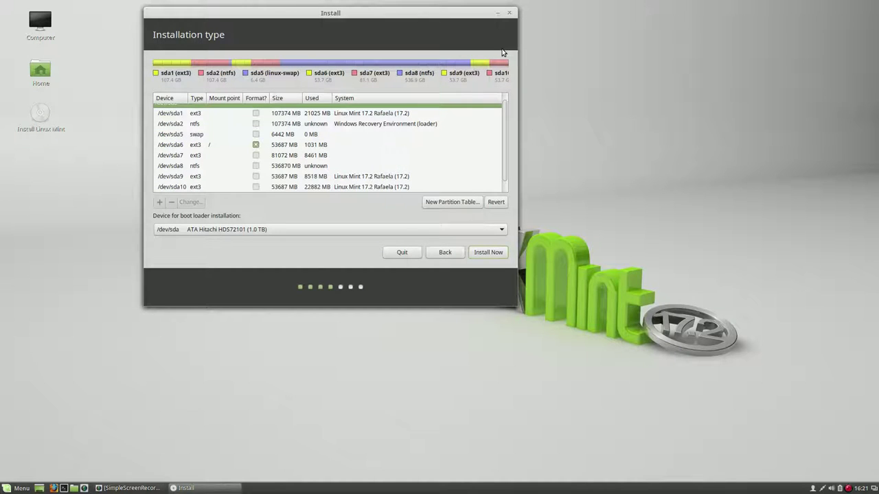
# Select /dev/sda6, start installing, and approve formatting partition 5 as swap and 6 as ext3
pyautogui.click(315, 145)
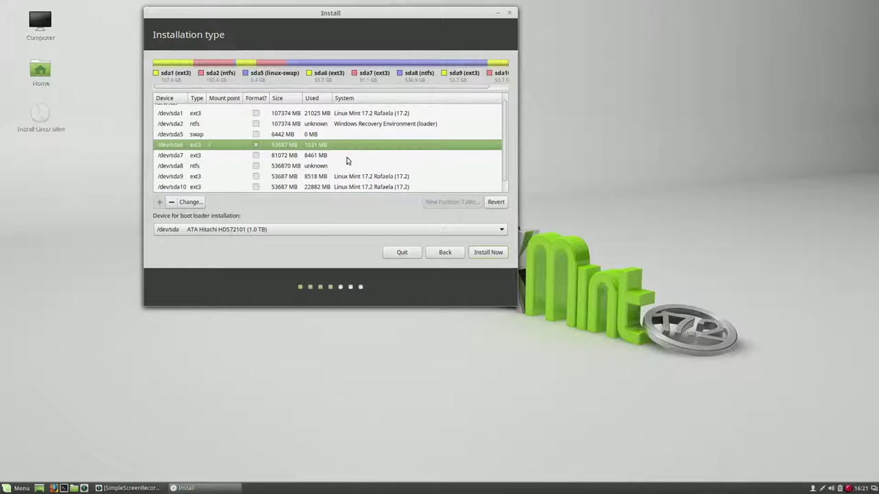
pyautogui.click(489, 253)
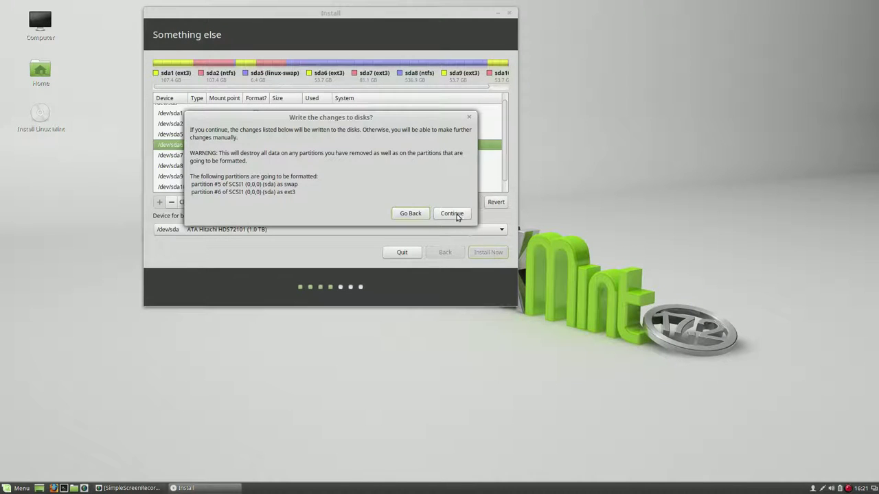
pyautogui.click(454, 214)
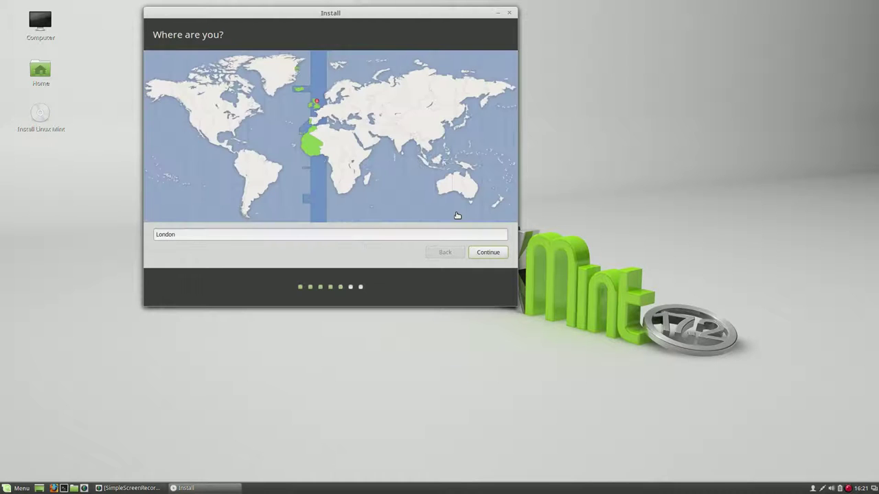
# Accept London and the English (UK) keyboard, then enter the account name
pyautogui.click(488, 253)
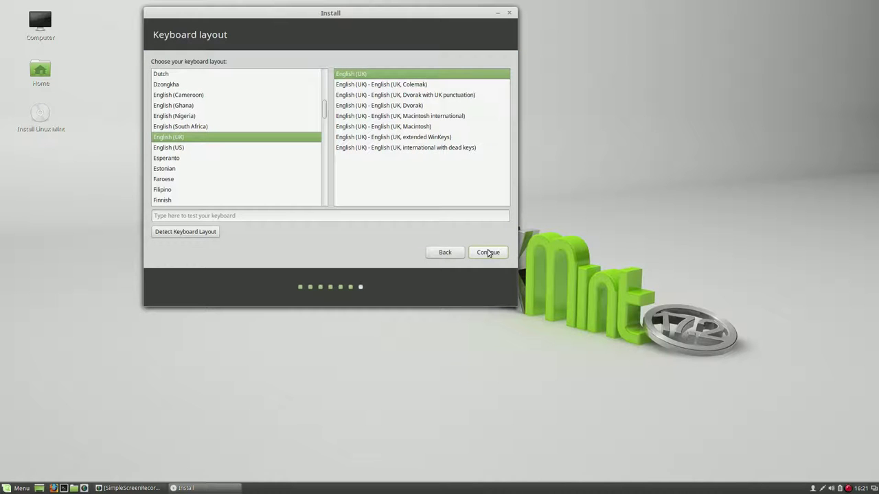
pyautogui.click(495, 255)
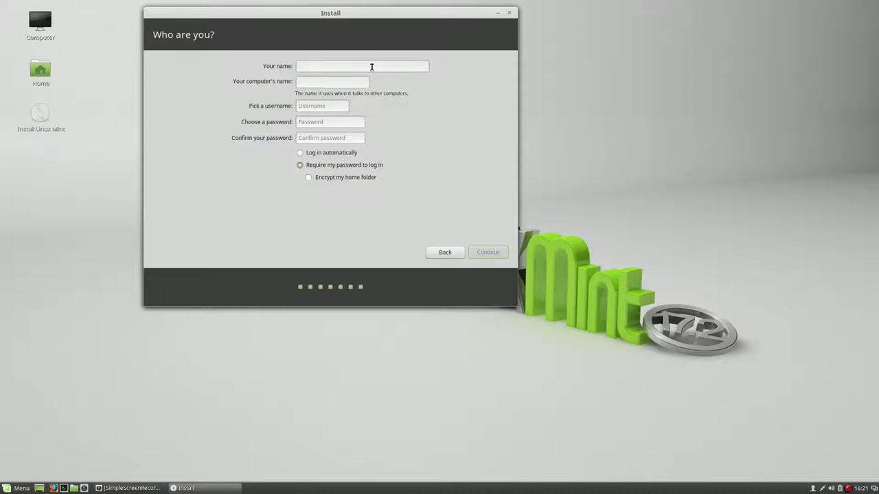
pyautogui.write('user')
# Reuse the name in both password fields, enable automatic login, and begin installing
pyautogui.moveTo(323, 66); pyautogui.dragTo(296, 66)
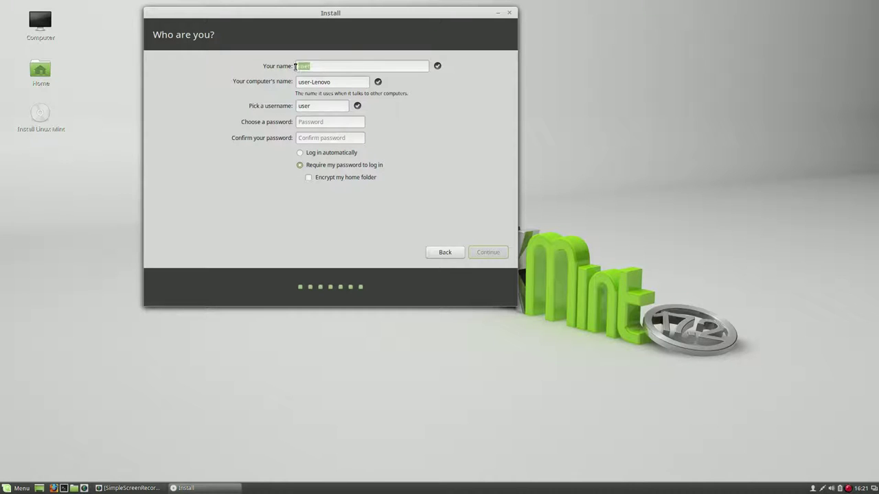
pyautogui.rightClick(302, 65)
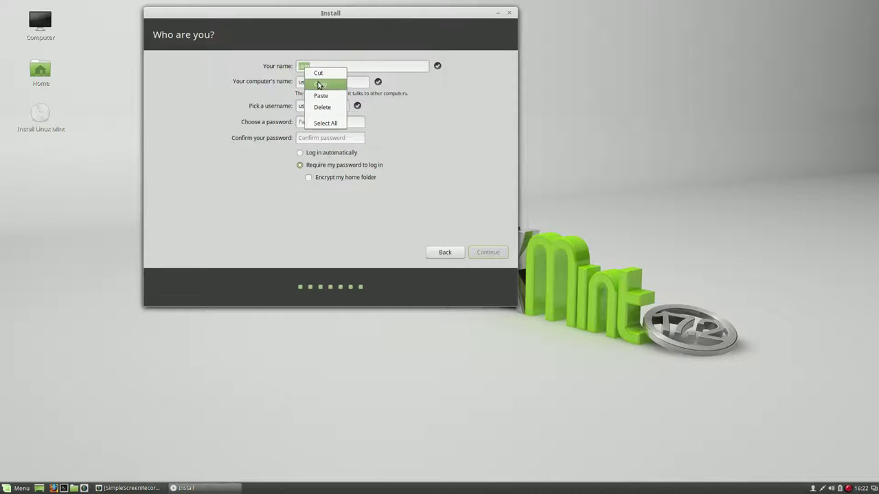
pyautogui.click(319, 84)
pyautogui.rightClick(320, 121)
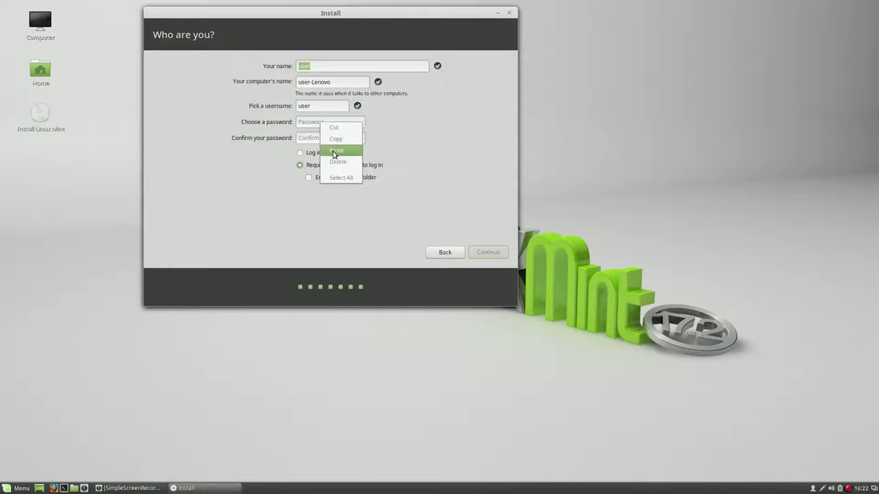
pyautogui.click(334, 152)
pyautogui.rightClick(318, 140)
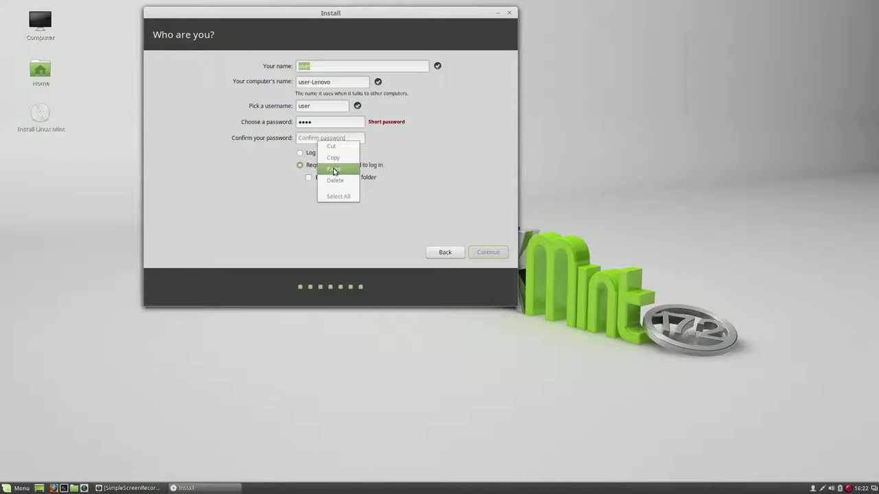
pyautogui.click(334, 171)
pyautogui.click(303, 155)
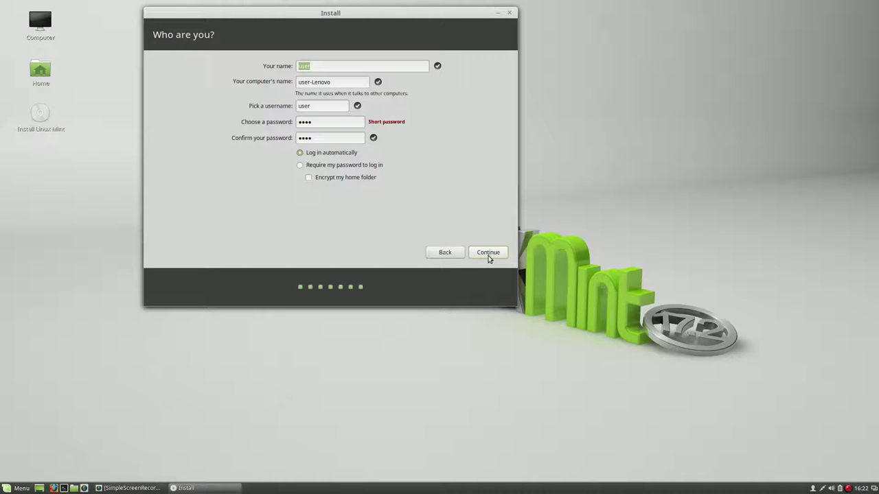
pyautogui.click(486, 252)
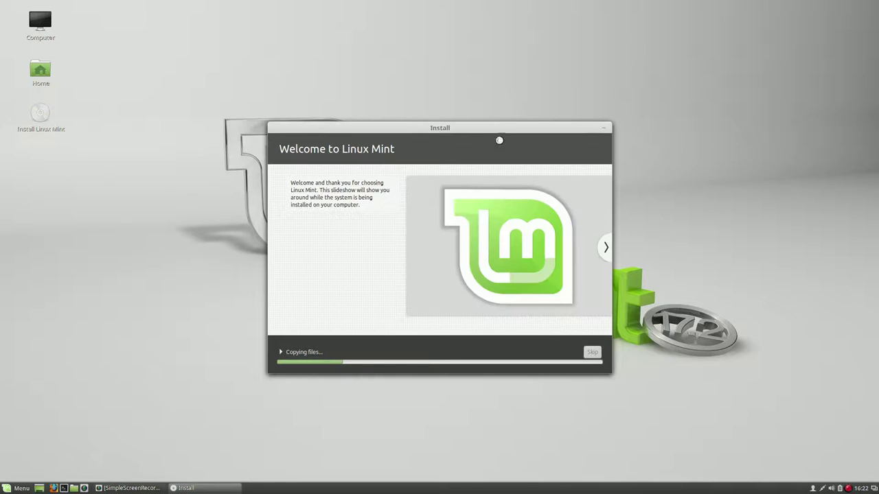
# Once installation completes, choose Continue Testing to stay in the live session
pyautogui.moveTo(504, 126); pyautogui.dragTo(502, 78)
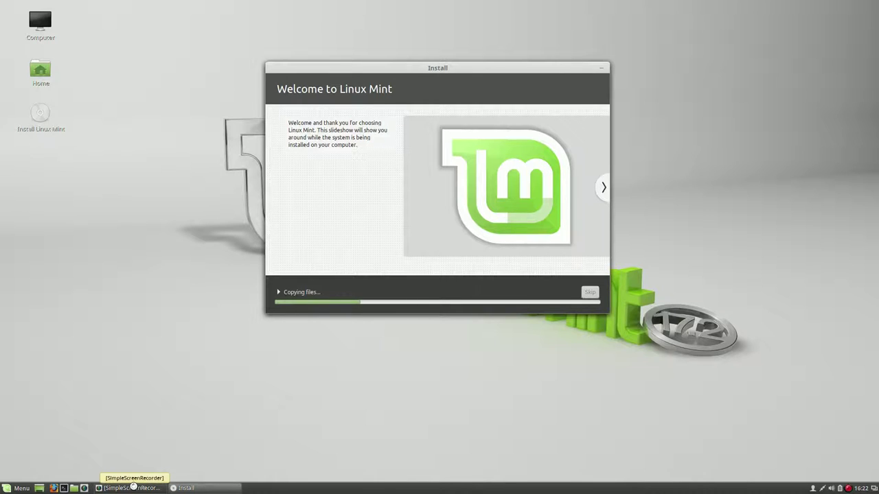
pyautogui.click(133, 487)
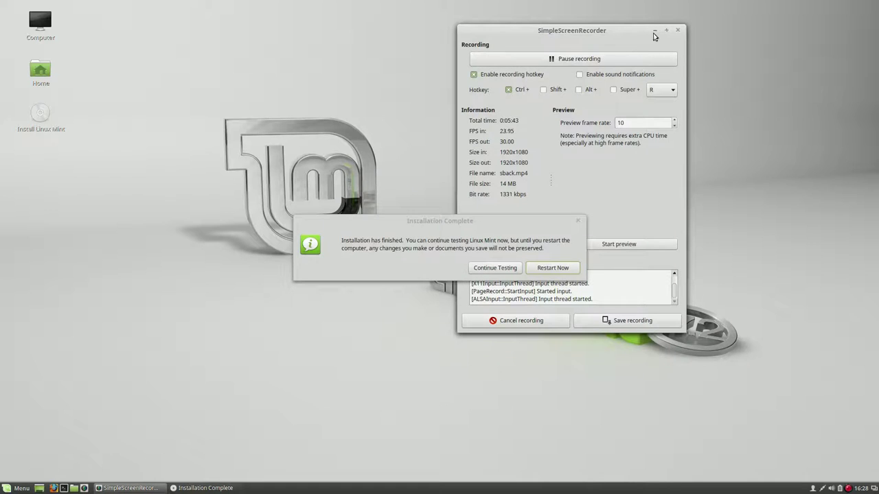
pyautogui.moveTo(625, 32); pyautogui.dragTo(771, 35)
pyautogui.click(482, 226)
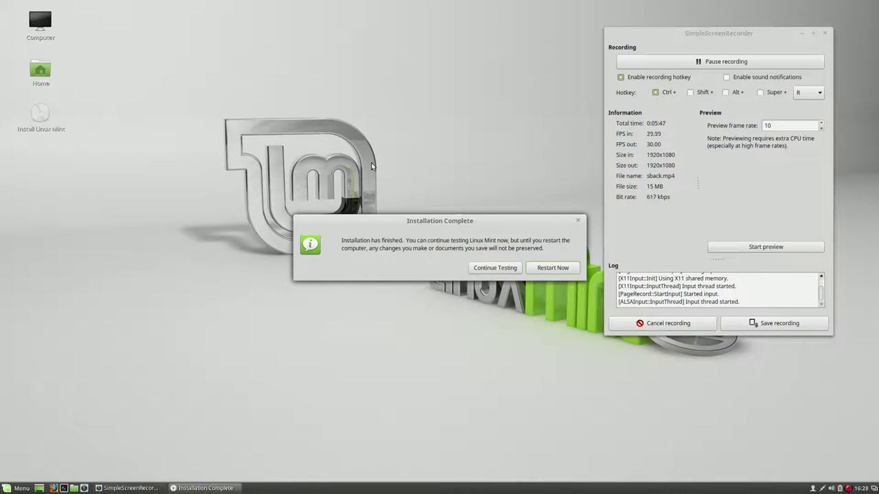
pyautogui.moveTo(388, 221); pyautogui.dragTo(235, 89)
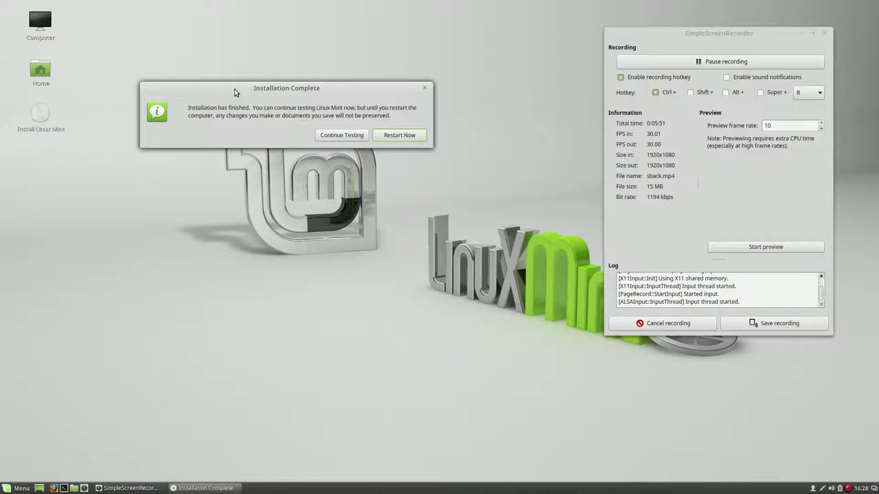
pyautogui.click(333, 136)
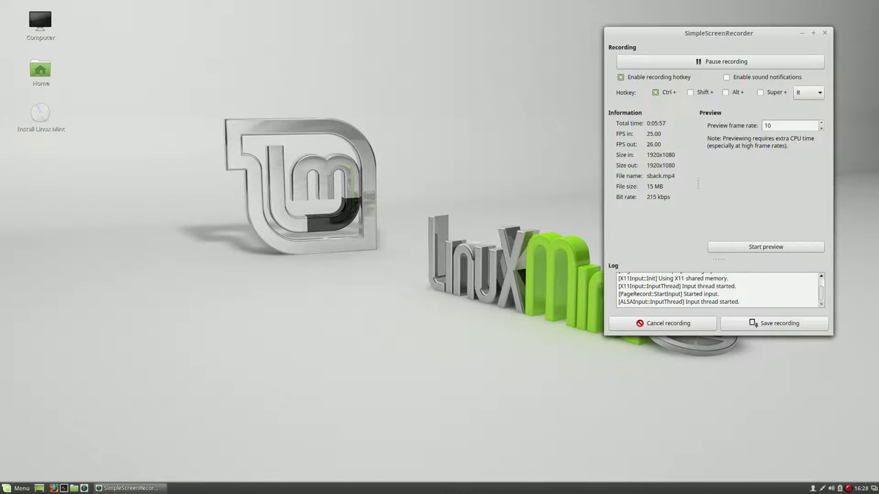
pyautogui.moveTo(707, 33); pyautogui.dragTo(395, 24)
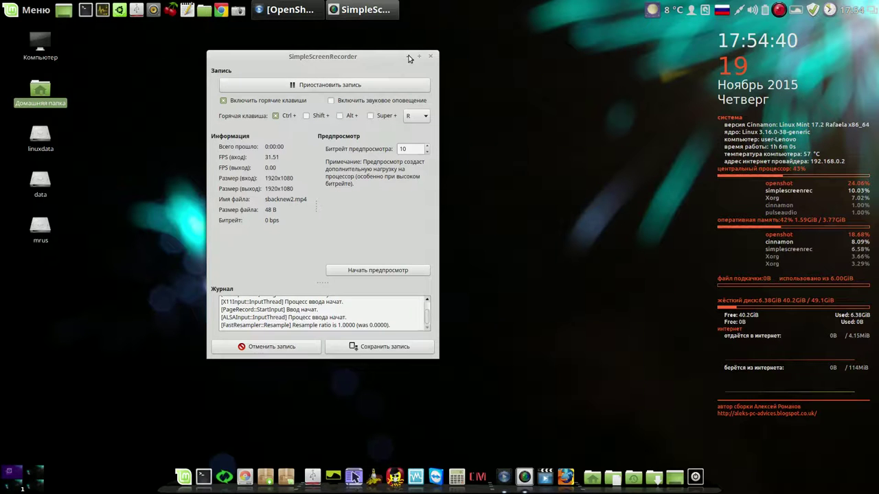
# Launch Systemback from the dock and authenticate with the administrator password in English layout
pyautogui.click(408, 57)
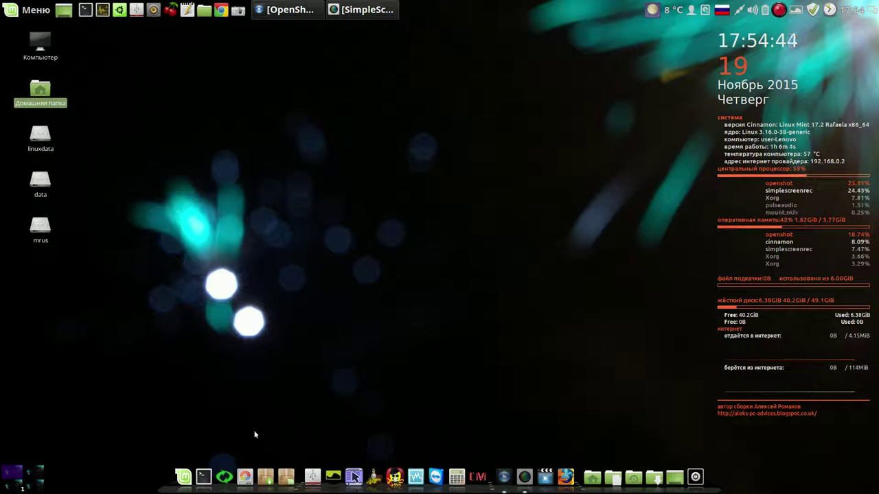
pyautogui.click(224, 473)
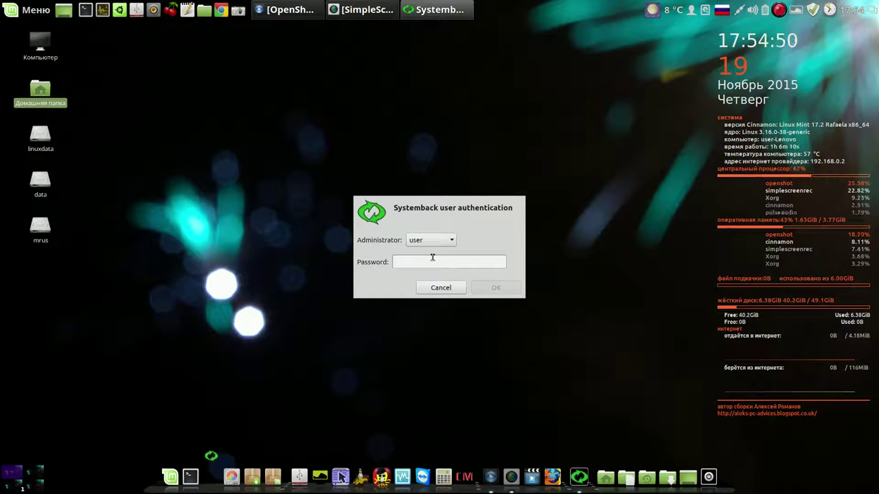
pyautogui.write('***')
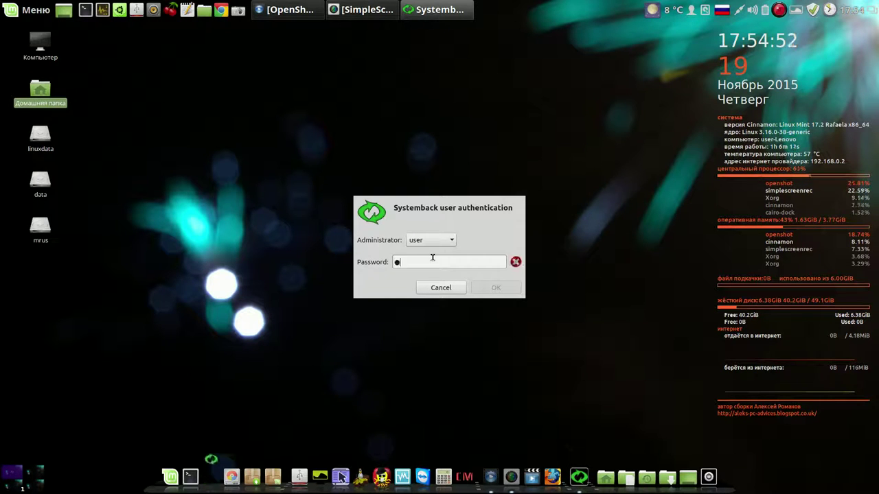
pyautogui.write('*')
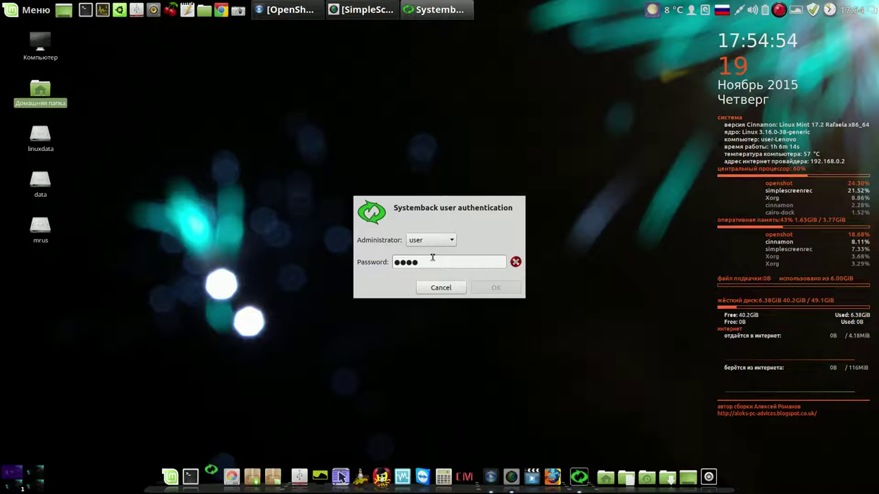
pyautogui.hotkey('alt', 'shift')
pyautogui.press('BackSpace')
pyautogui.press('BackSpace')
pyautogui.press('BackSpace')
pyautogui.press('BackSpace')
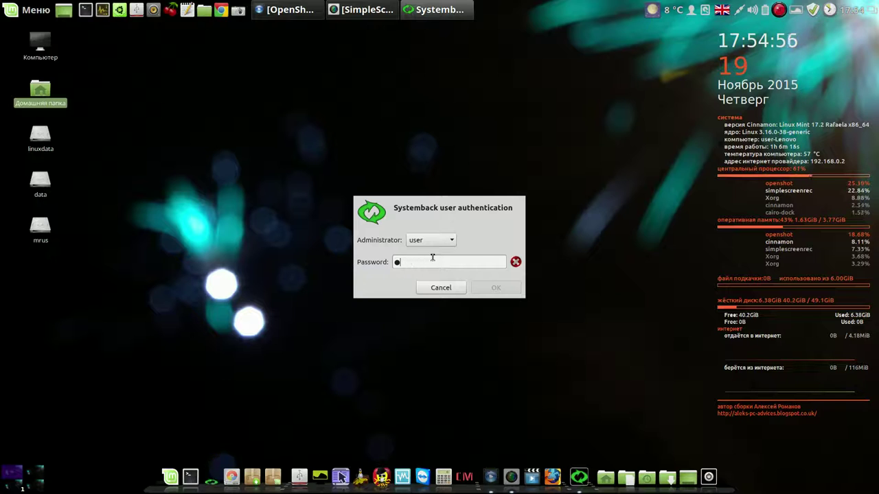
pyautogui.write('****')
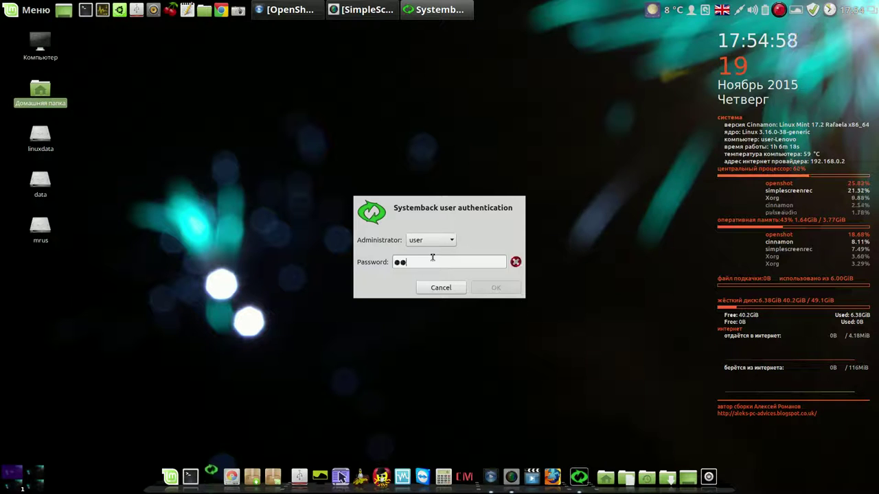
pyautogui.press('Return')
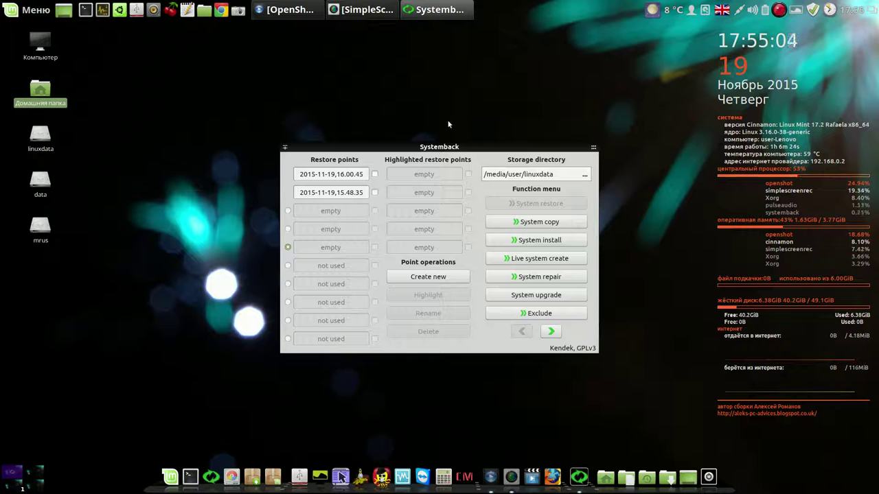
# Select restore point 2015-11-19,16.00.45, review its Full restore options, then close Systemback
pyautogui.moveTo(482, 148); pyautogui.dragTo(382, 82)
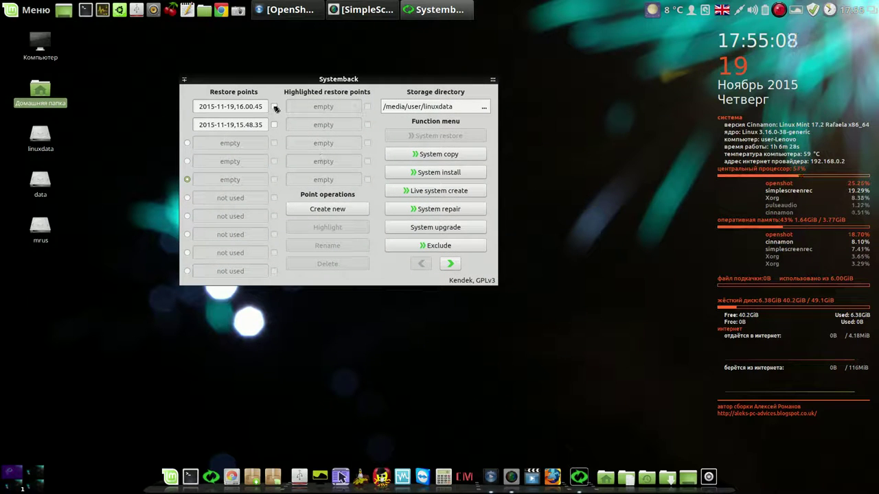
pyautogui.click(274, 107)
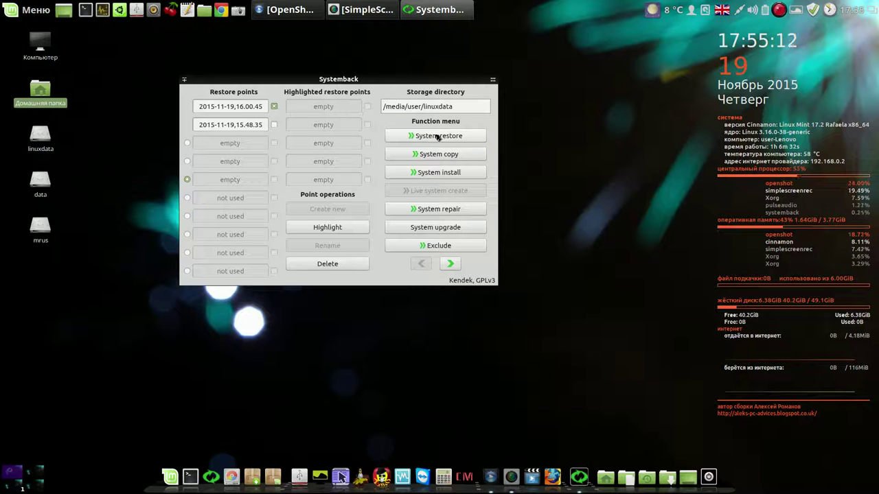
pyautogui.click(436, 136)
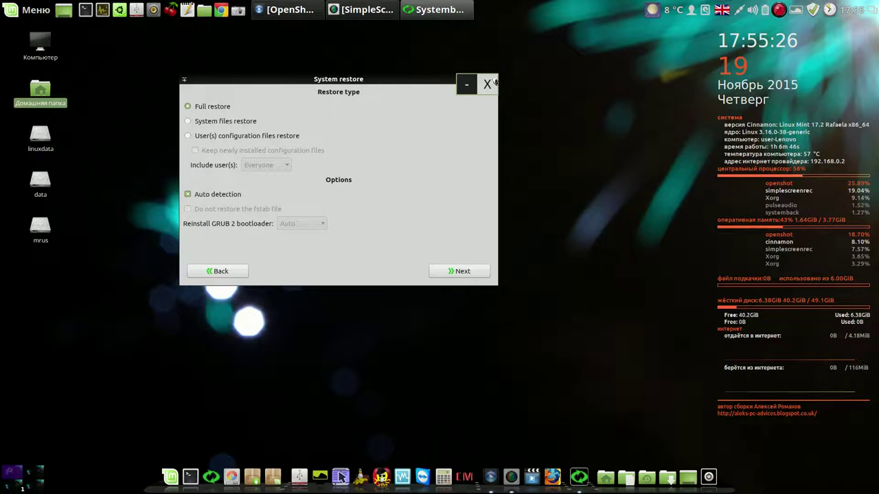
pyautogui.click(495, 83)
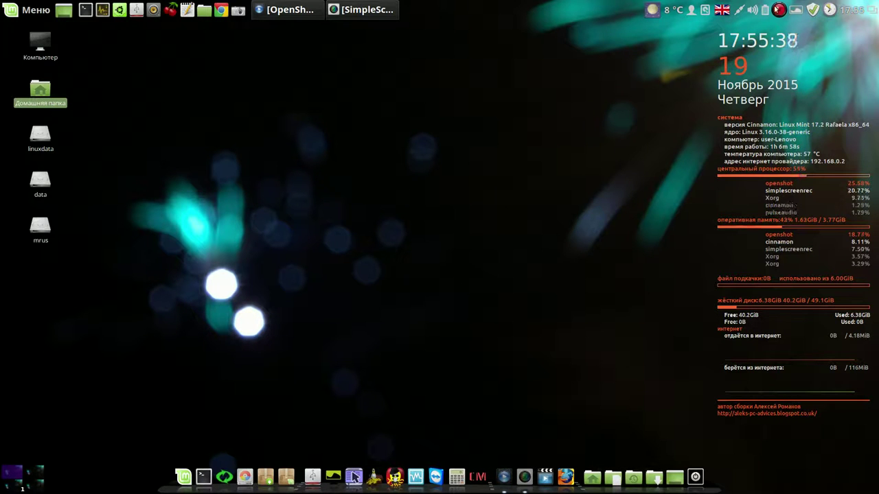
# Move the SimpleScreenRecorder window up and right, then minimize it while recording continues
pyautogui.rightClick(780, 11)
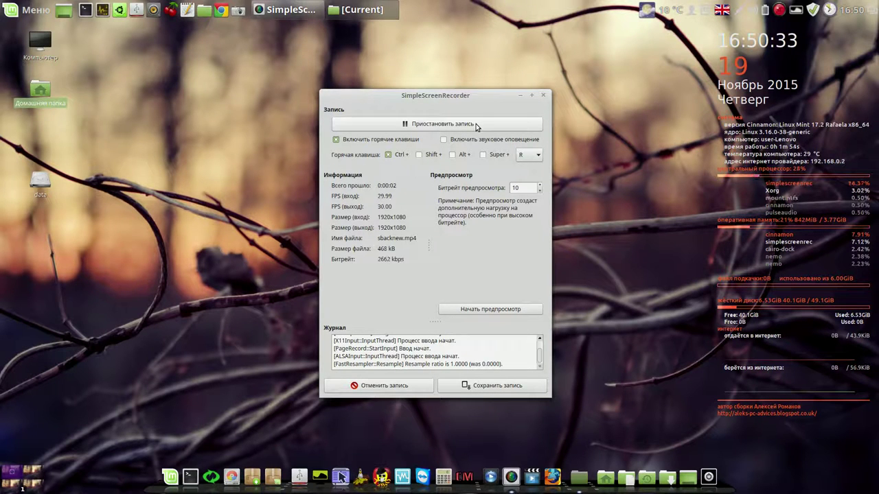
pyautogui.moveTo(484, 96); pyautogui.dragTo(576, 55)
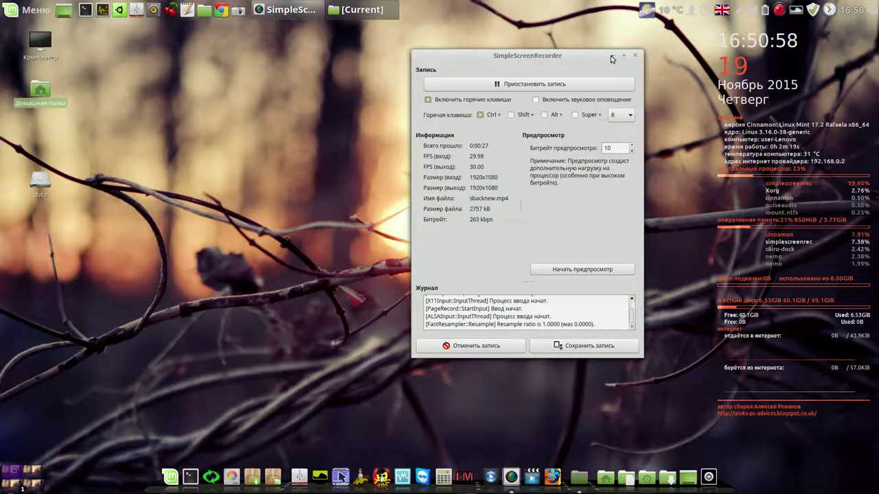
pyautogui.click(611, 55)
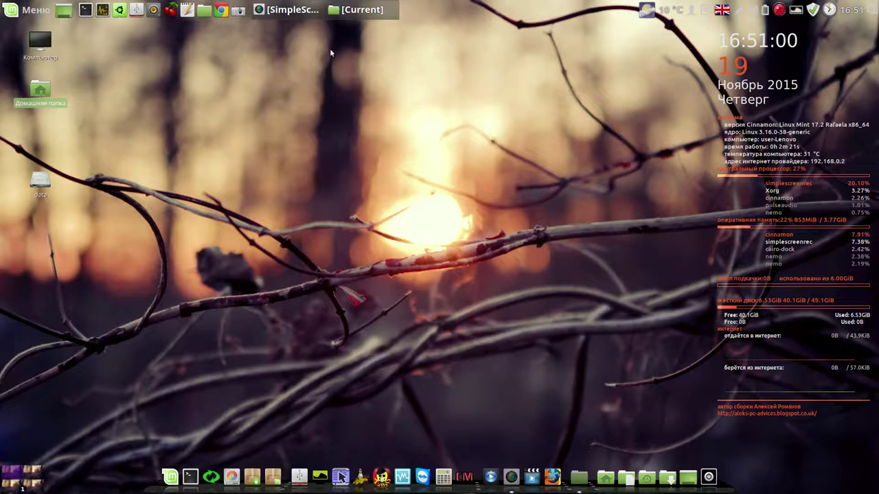
pyautogui.click(221, 10)
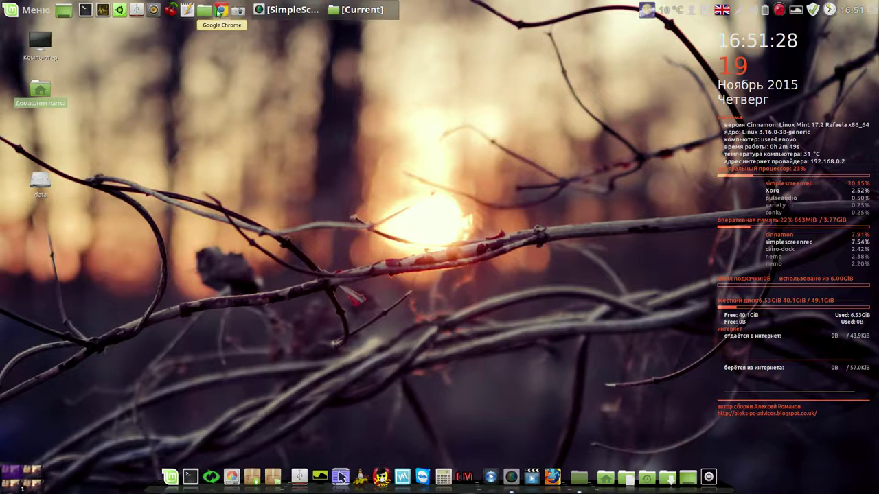
# Skip the aleksrom.ctx password, open recent file команды и видео.ctb in CherryTree, then minimize it
pyautogui.click(170, 9)
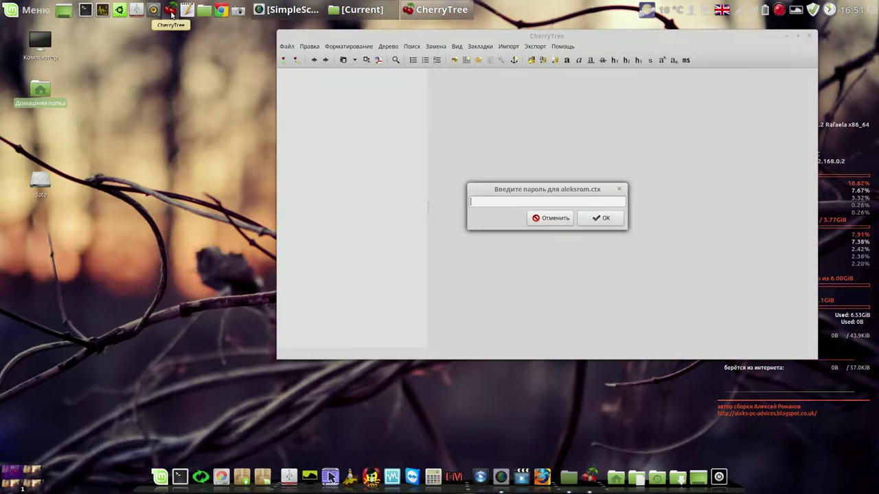
pyautogui.click(555, 218)
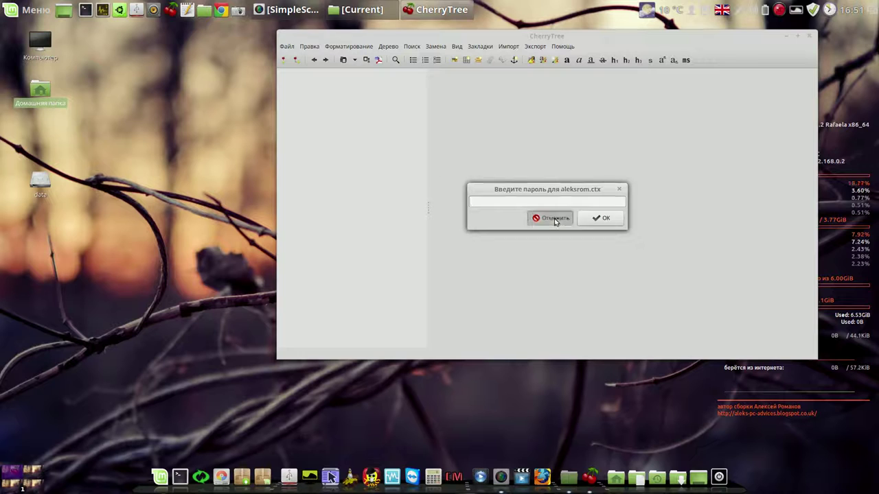
pyautogui.click(290, 47)
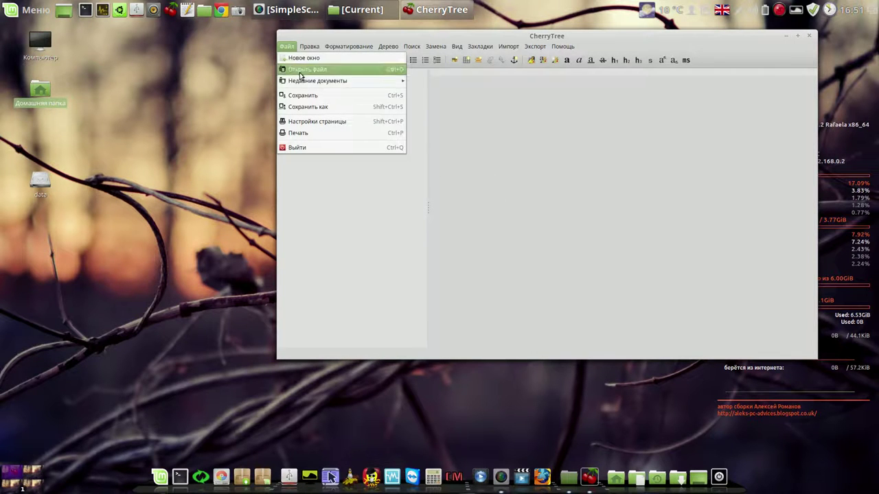
pyautogui.moveTo(307, 81)
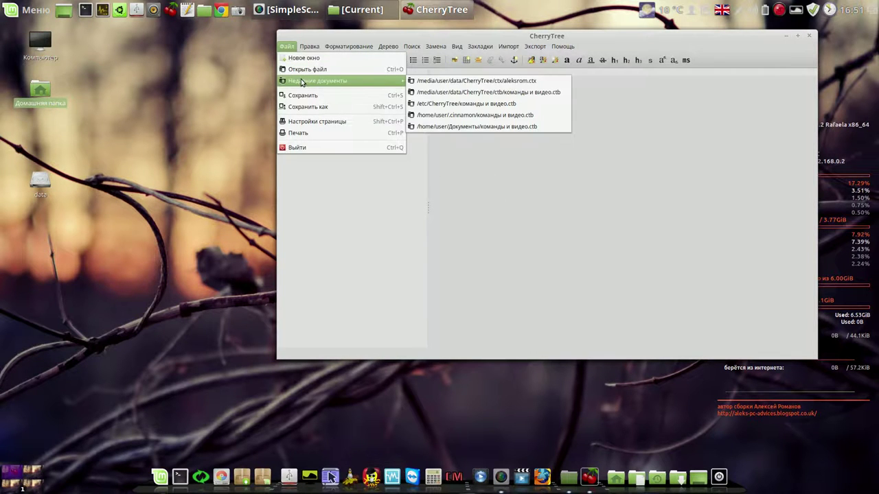
pyautogui.click(511, 95)
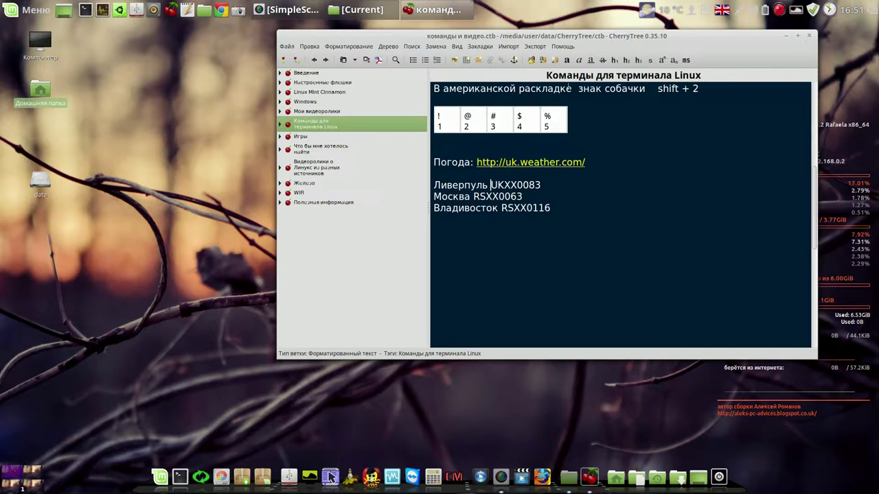
pyautogui.click(788, 37)
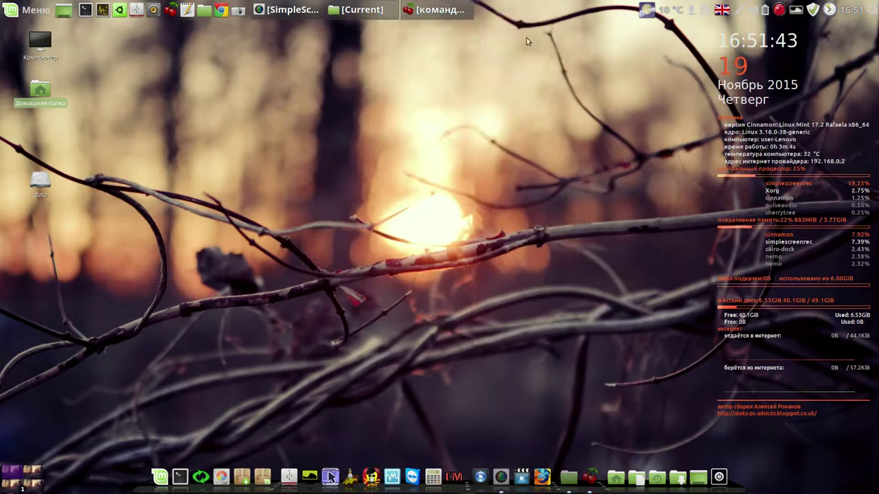
# Launch Chrome, restore the previous session's tabs, and move the window up and right
pyautogui.click(222, 10)
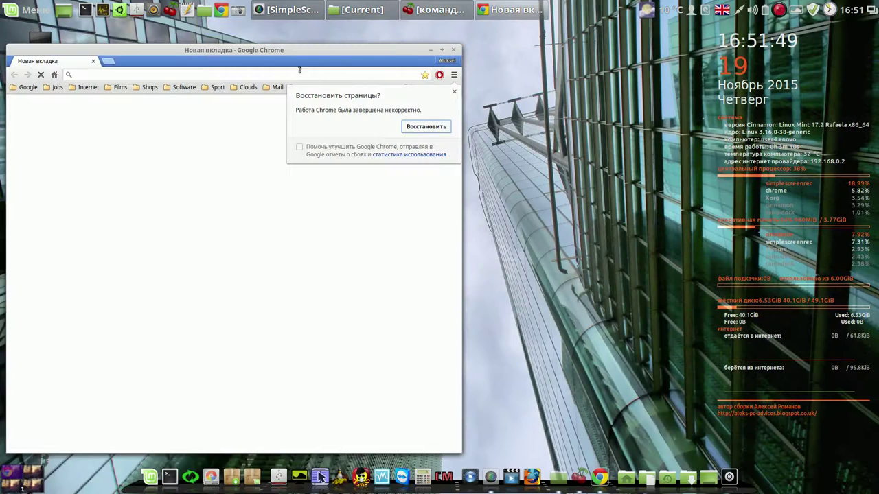
pyautogui.click(437, 129)
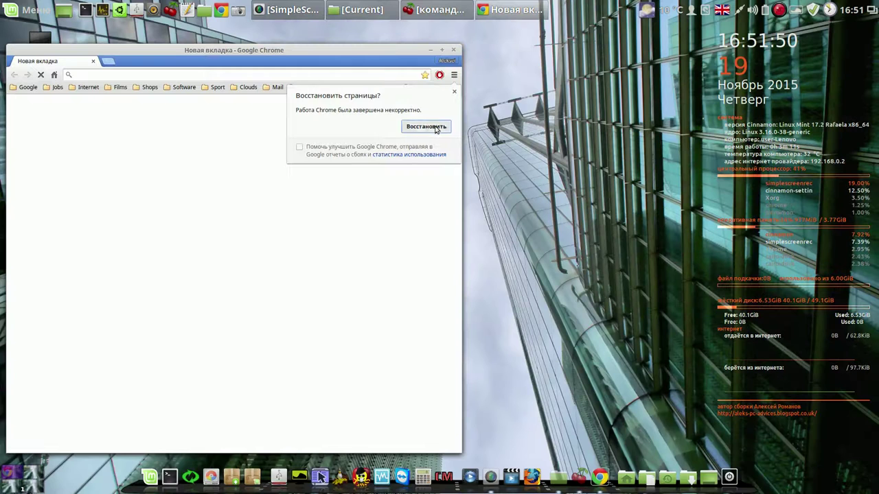
pyautogui.moveTo(375, 51); pyautogui.dragTo(433, 35)
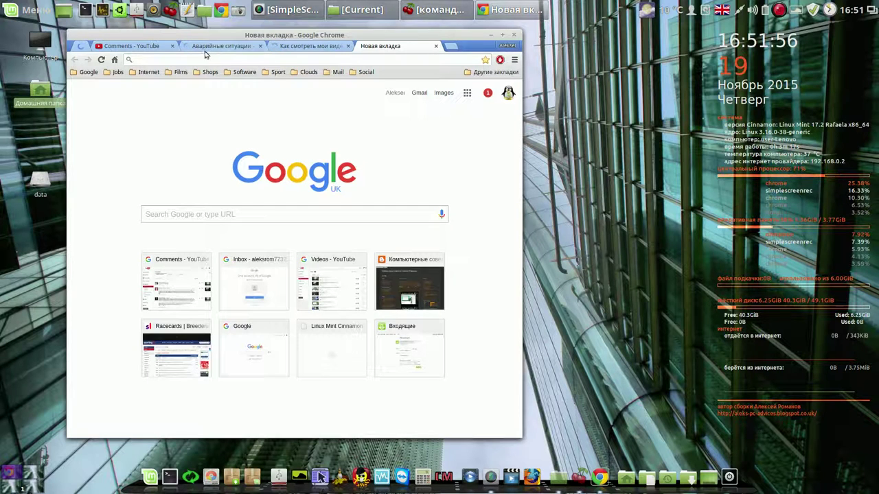
# Pause the Аварийные ситуации video at 0:05 and close the extra video and empty tabs
pyautogui.click(163, 46)
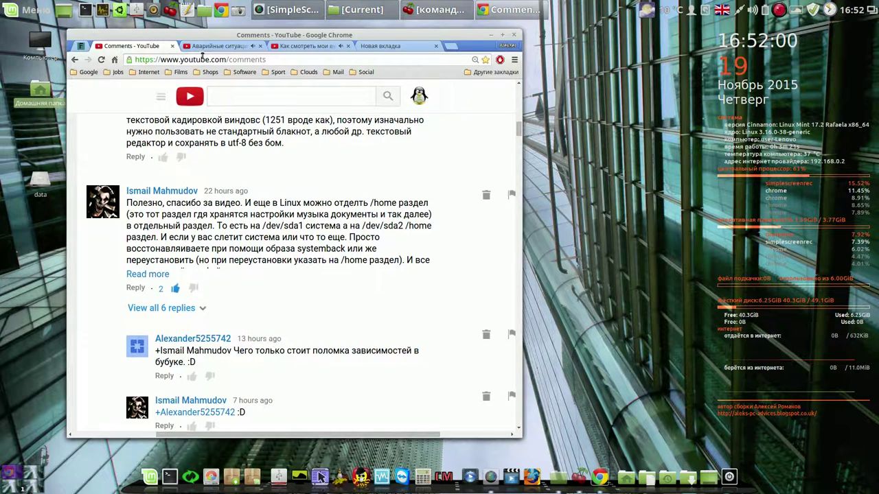
pyautogui.click(220, 47)
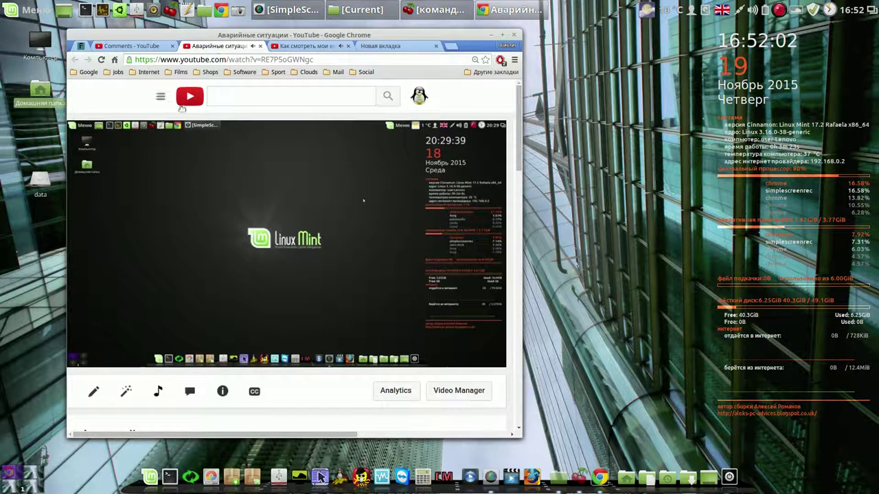
pyautogui.click(96, 354)
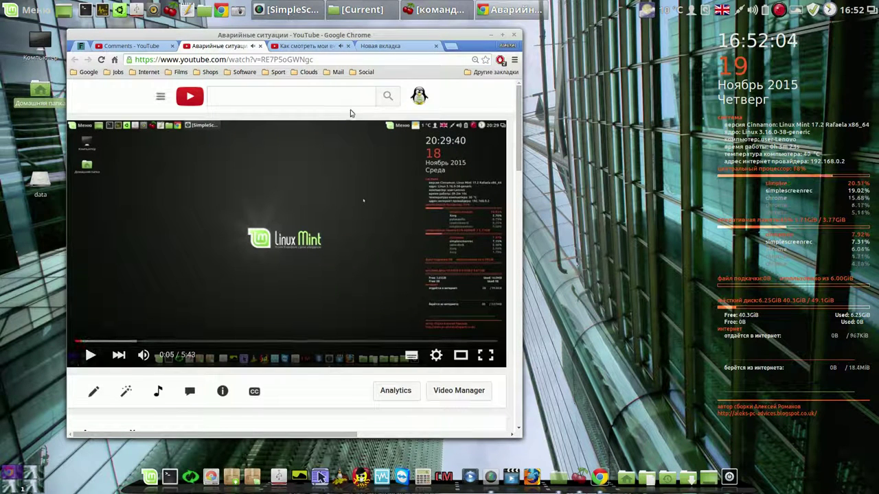
pyautogui.click(348, 46)
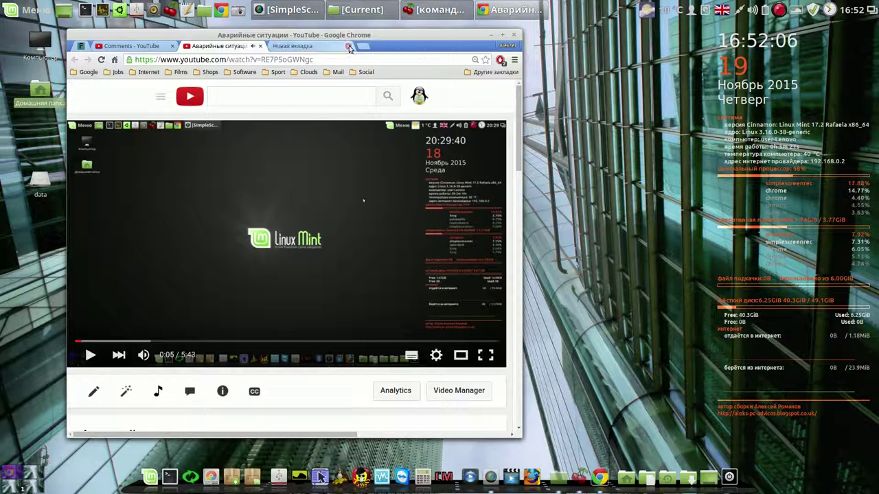
pyautogui.click(348, 46)
# Return to the YouTube comments page and nudge the browser window slightly right
pyautogui.moveTo(518, 154); pyautogui.dragTo(517, 317)
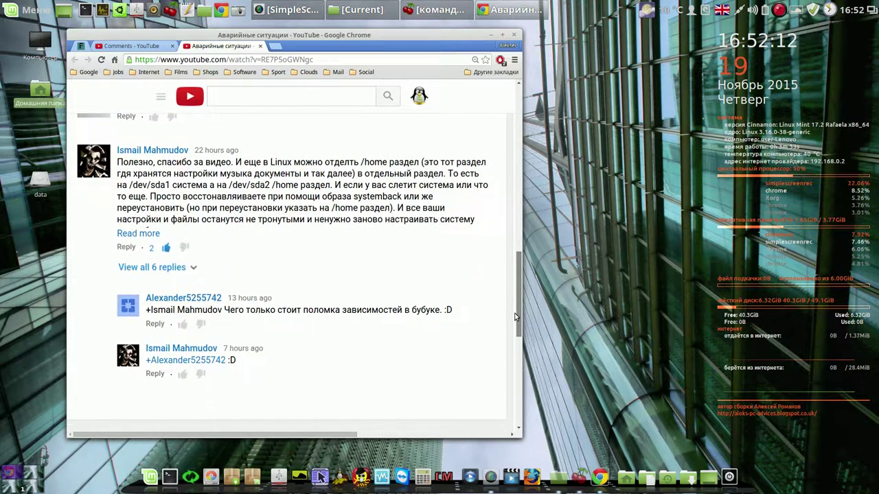
pyautogui.click(159, 48)
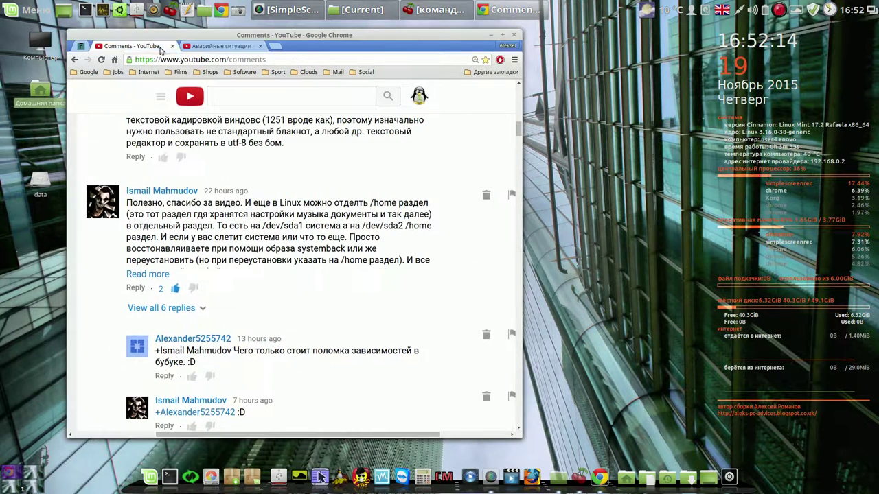
pyautogui.moveTo(519, 130); pyautogui.dragTo(518, 135)
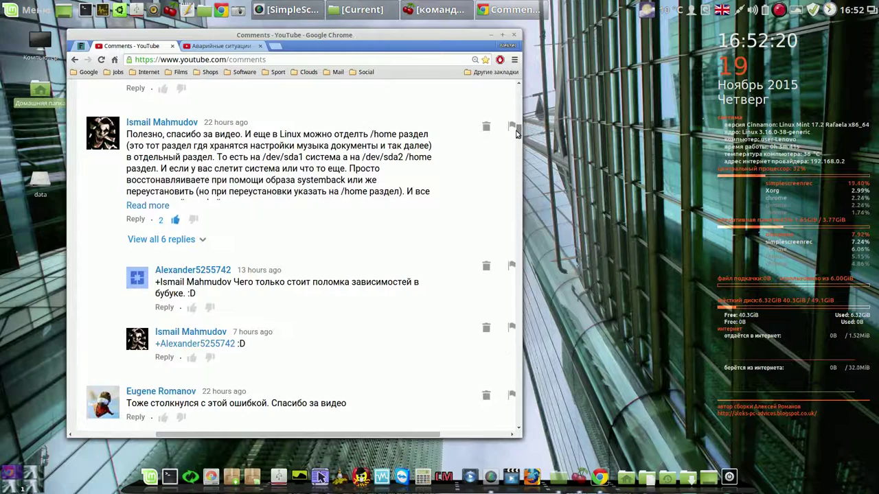
pyautogui.moveTo(468, 35)
pyautogui.mouseDown()
pyautogui.moveTo(485, 30)
pyautogui.moveTo(482, 37)
pyautogui.mouseUp()
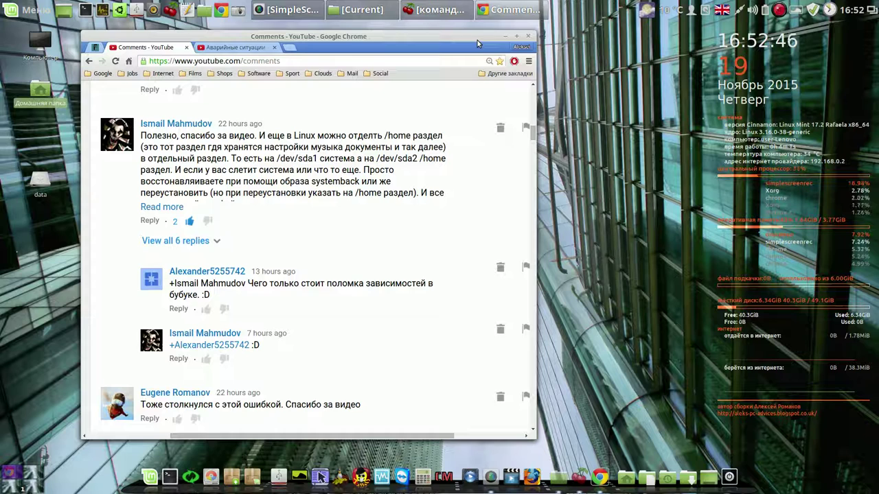
# Authenticate GParted with the admin password, select the linuxdata partition /dev/sda7, then close it
pyautogui.click(206, 476)
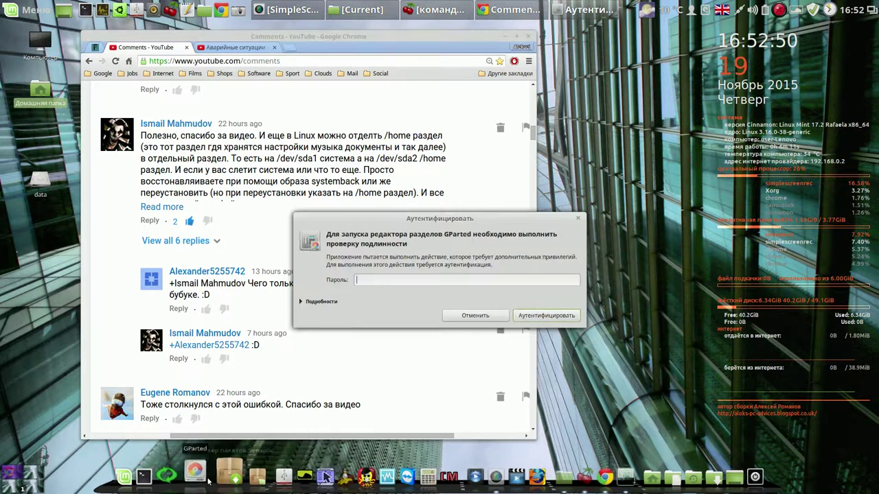
pyautogui.write('1111')
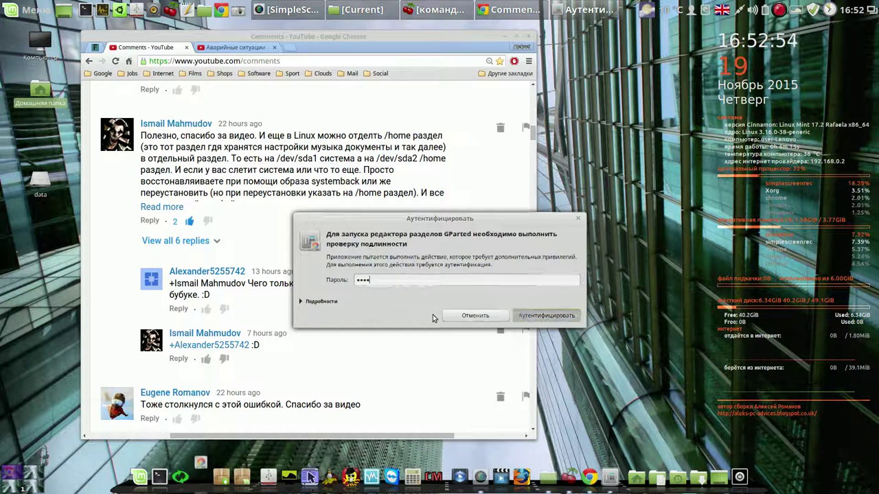
pyautogui.press('Return')
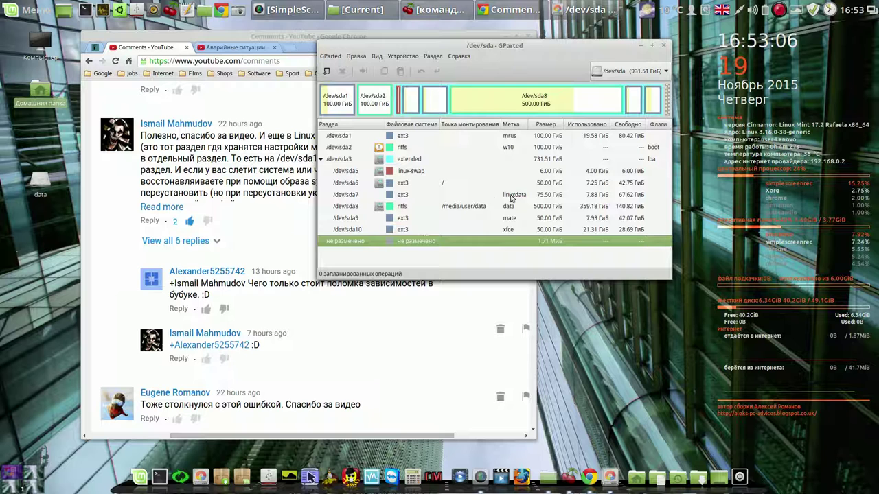
pyautogui.click(350, 196)
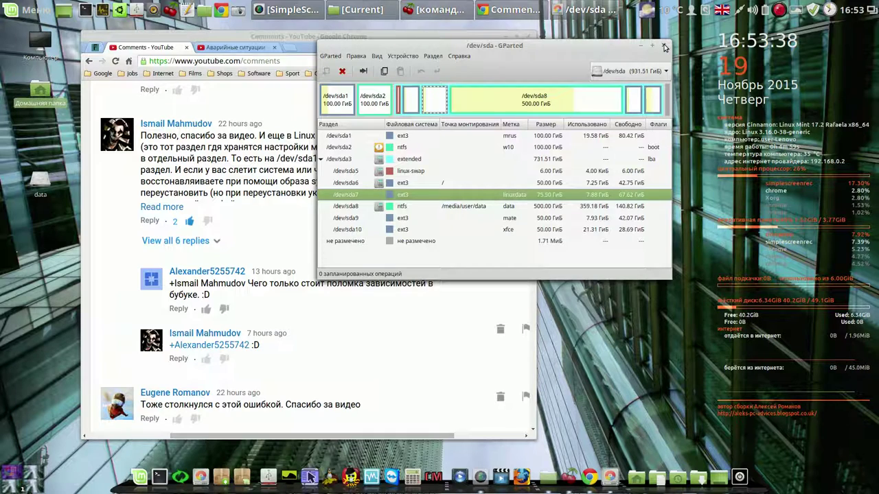
pyautogui.click(664, 45)
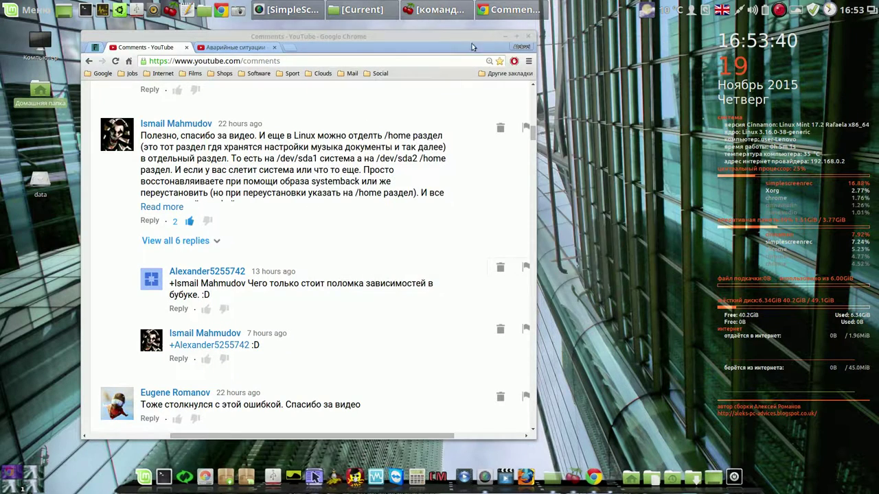
# Shift the Chrome window left, then right, and open the Social bookmarks folder
pyautogui.moveTo(459, 36); pyautogui.dragTo(448, 35)
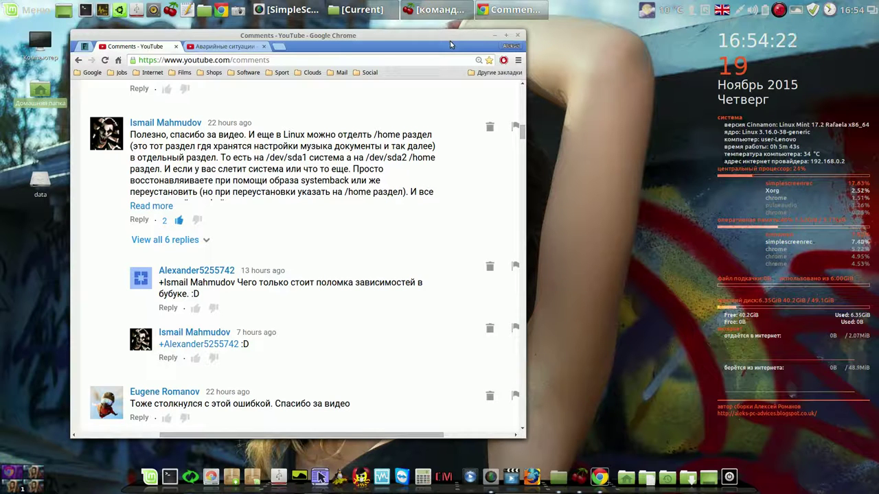
pyautogui.moveTo(450, 41); pyautogui.dragTo(520, 34)
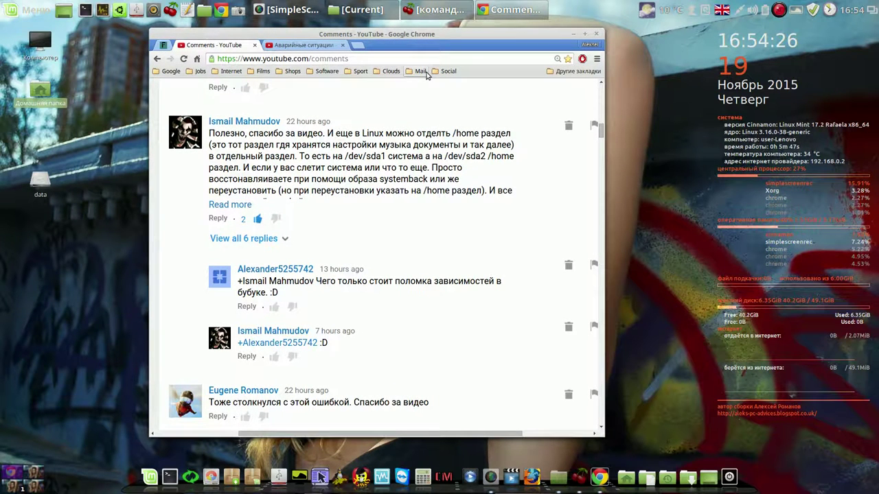
pyautogui.click(447, 72)
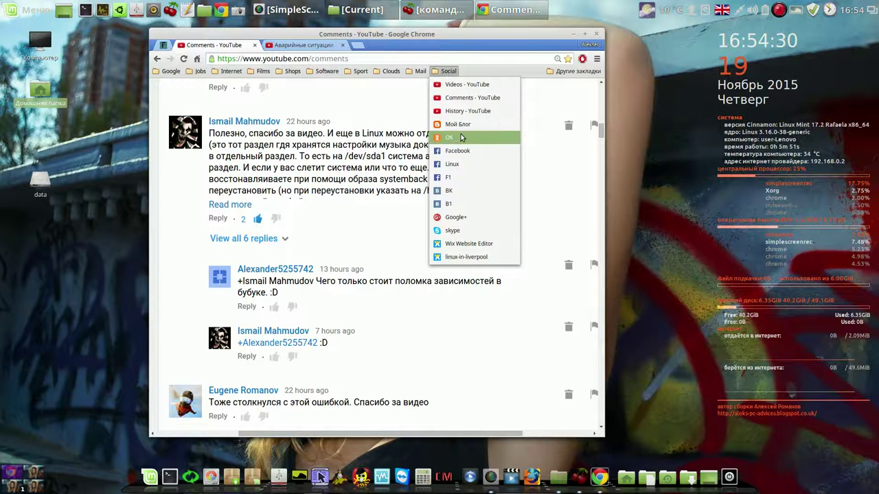
# Open the bookmarked Linux Mint VK group page, scroll its wall, then go back to YouTube comments
pyautogui.click(457, 205)
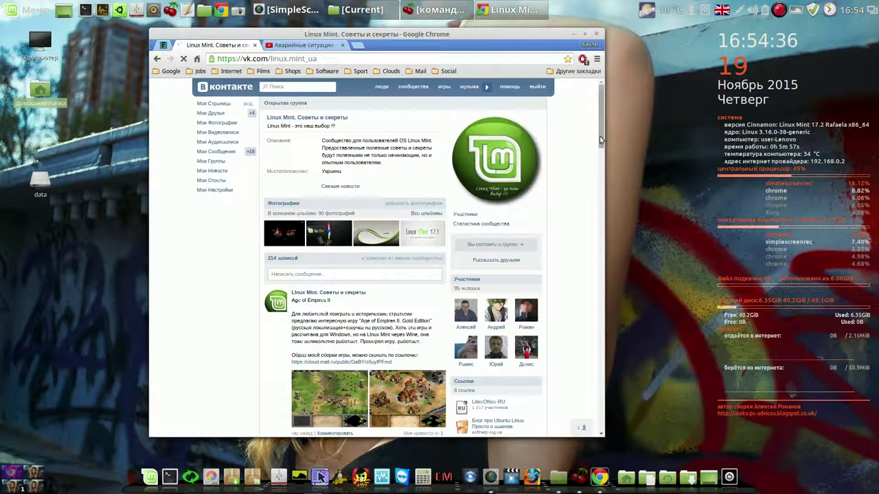
pyautogui.moveTo(600, 135)
pyautogui.mouseDown()
pyautogui.moveTo(600, 143)
pyautogui.moveTo(598, 127)
pyautogui.mouseUp()
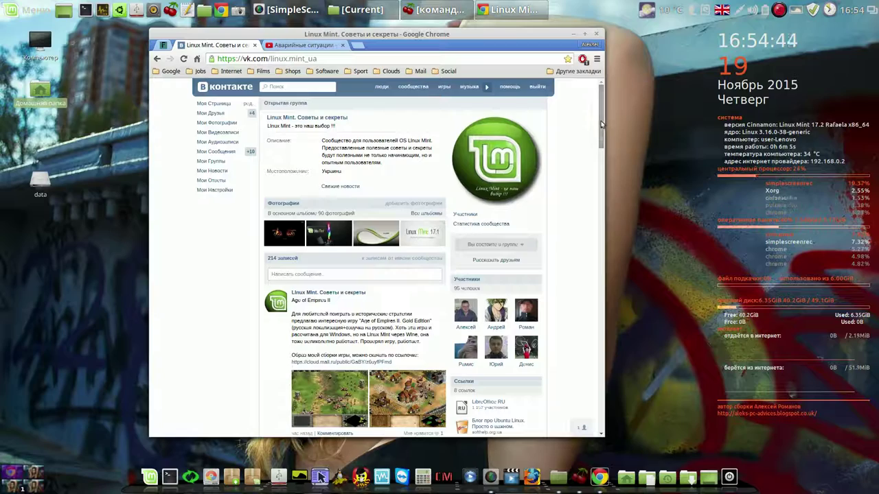
pyautogui.scroll(-1, 601, 130)
pyautogui.moveTo(601, 129)
pyautogui.mouseDown()
pyautogui.moveTo(603, 241)
pyautogui.moveTo(601, 120)
pyautogui.mouseUp()
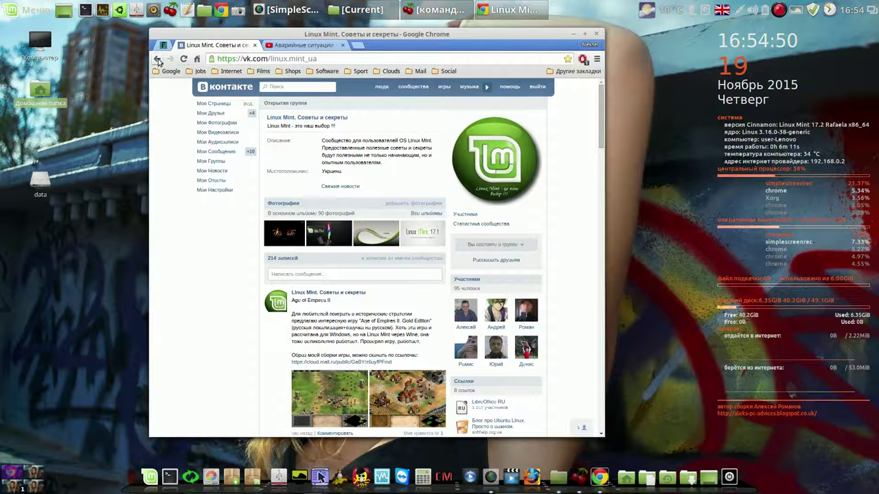
pyautogui.click(158, 59)
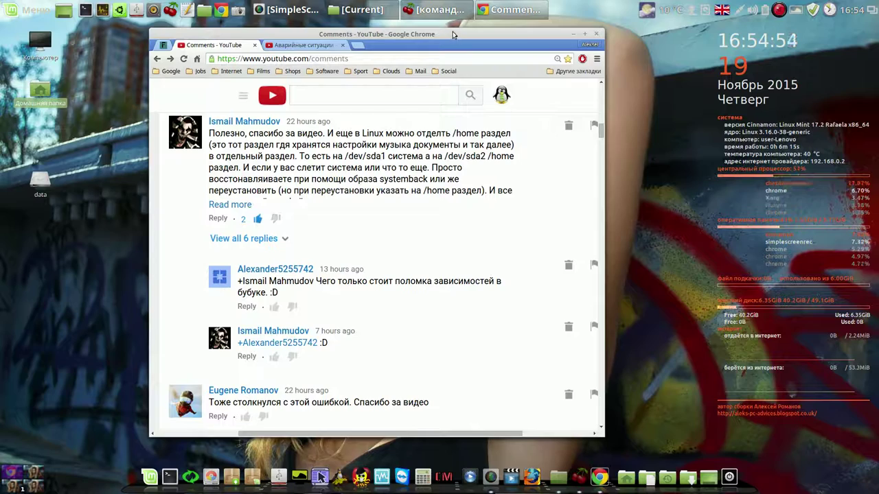
# Move Chrome right, scroll the comments list, and switch to the Аварийные ситуации video tab
pyautogui.moveTo(447, 34); pyautogui.dragTo(532, 34)
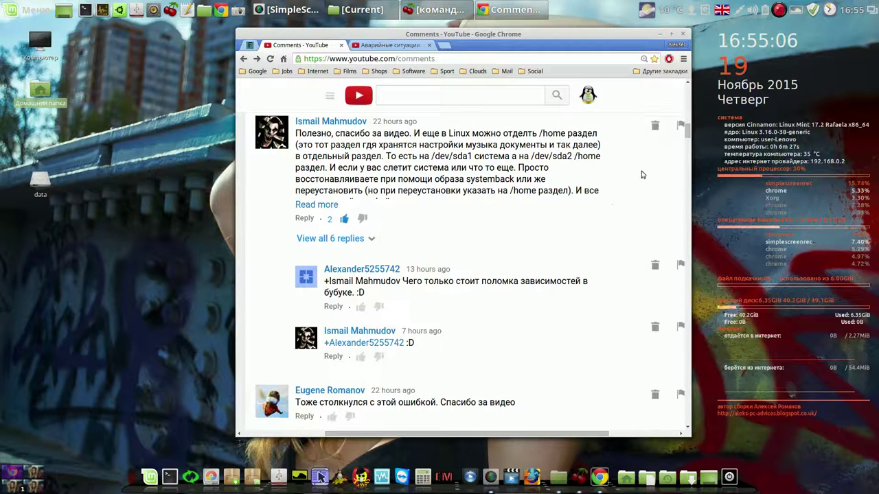
pyautogui.moveTo(686, 133); pyautogui.dragTo(678, 113)
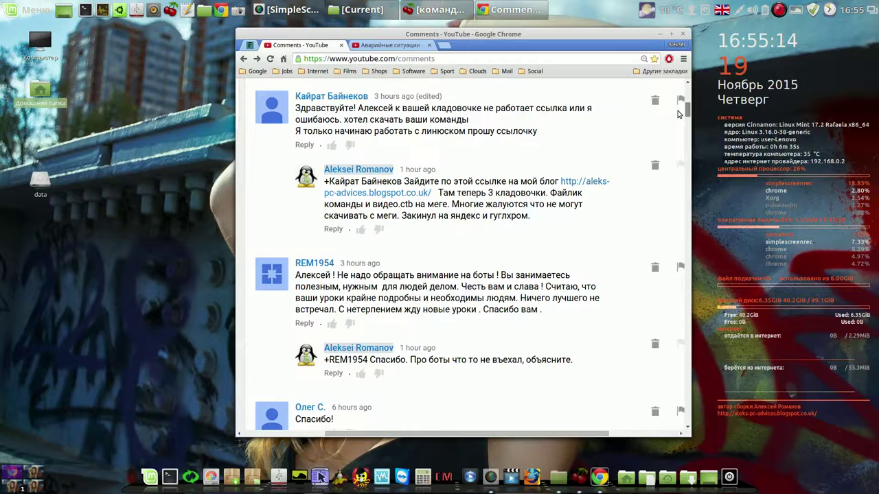
pyautogui.scroll(5, 678, 113)
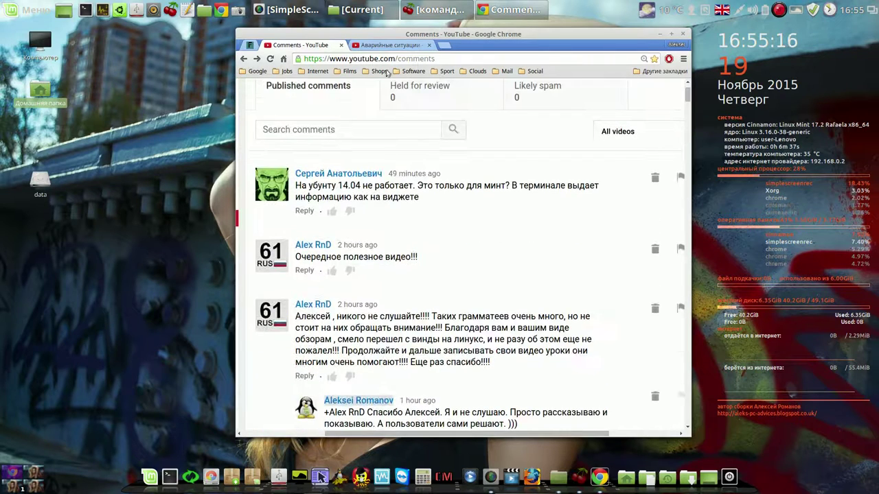
pyautogui.click(388, 45)
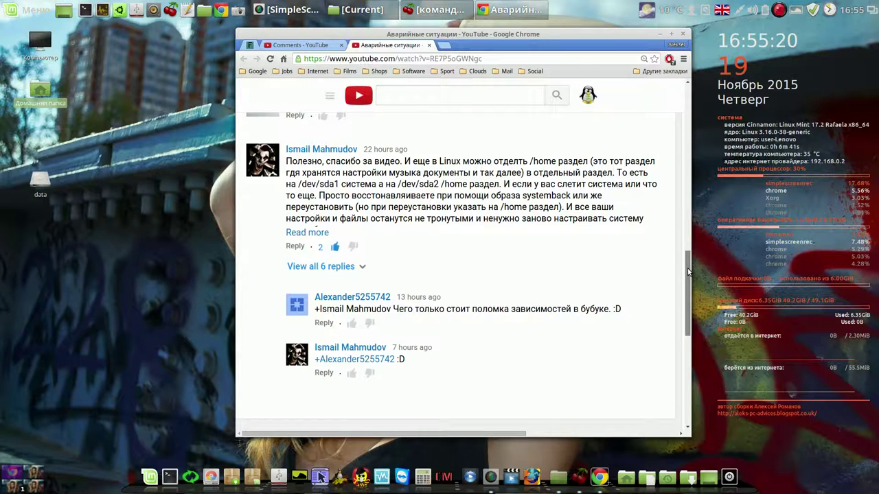
# Expand the six replies, scroll through them, and briefly highlight the phrase about relying on Systemback
pyautogui.moveTo(688, 272)
pyautogui.mouseDown()
pyautogui.moveTo(687, 294)
pyautogui.moveTo(687, 269)
pyautogui.mouseUp()
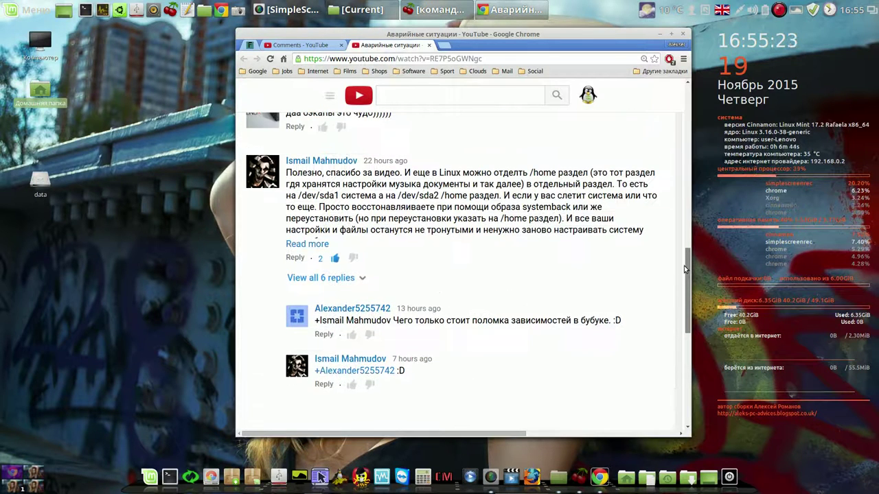
pyautogui.click(344, 278)
pyautogui.moveTo(687, 251); pyautogui.dragTo(682, 297)
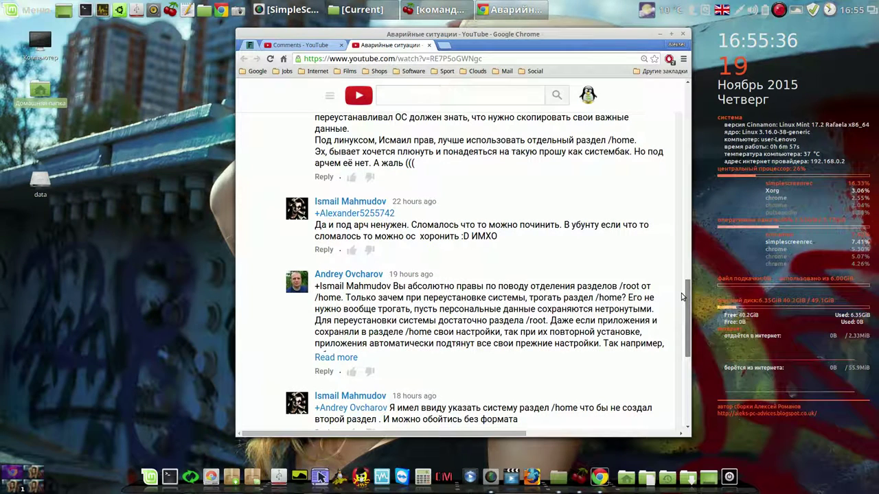
pyautogui.moveTo(683, 297); pyautogui.dragTo(679, 281)
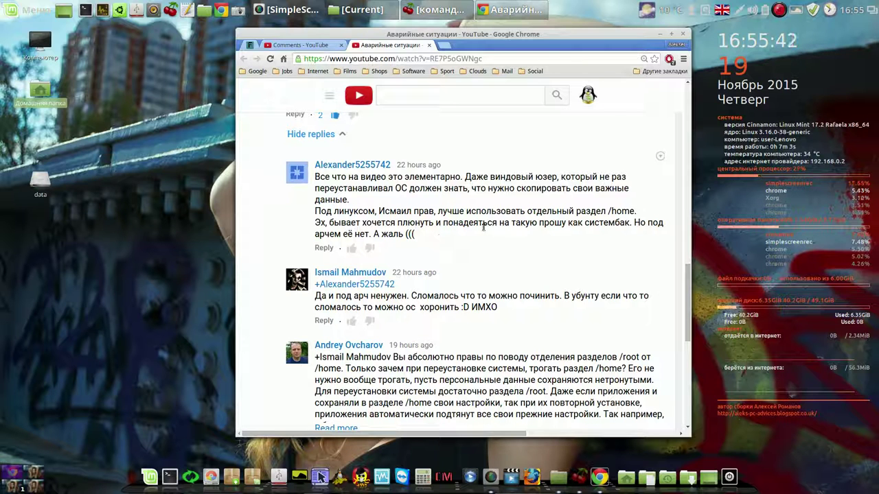
pyautogui.moveTo(444, 223); pyautogui.dragTo(632, 225)
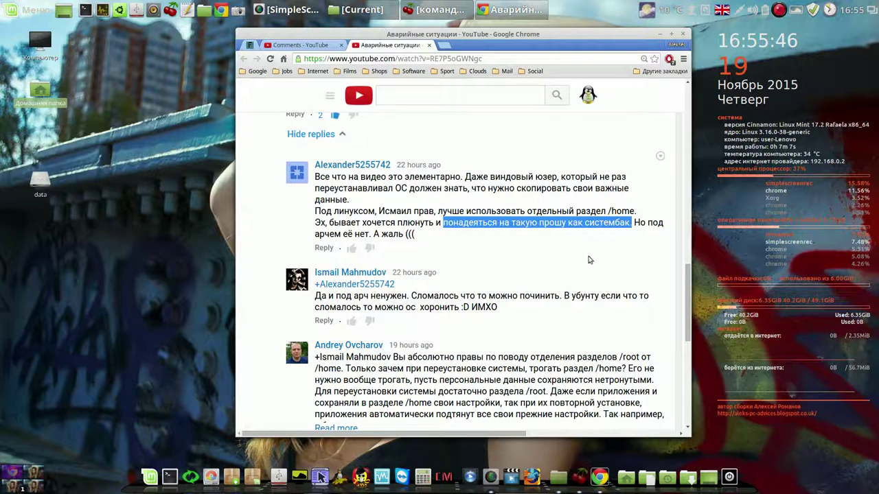
pyautogui.click(424, 236)
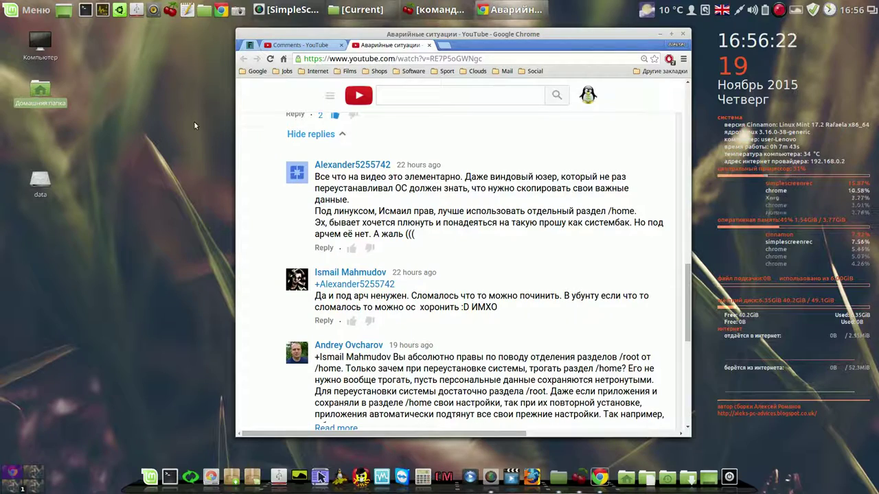
# Shift Chrome left, highlight and clear comment text, scroll the page, then minimize the browser
pyautogui.moveTo(560, 34)
pyautogui.mouseDown()
pyautogui.moveTo(350, 45)
pyautogui.moveTo(543, 36)
pyautogui.mouseUp()
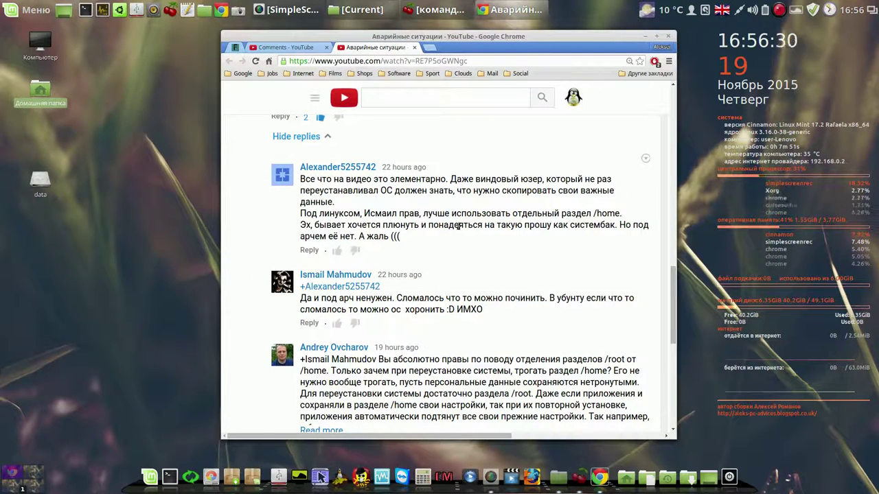
pyautogui.moveTo(428, 225); pyautogui.dragTo(519, 225)
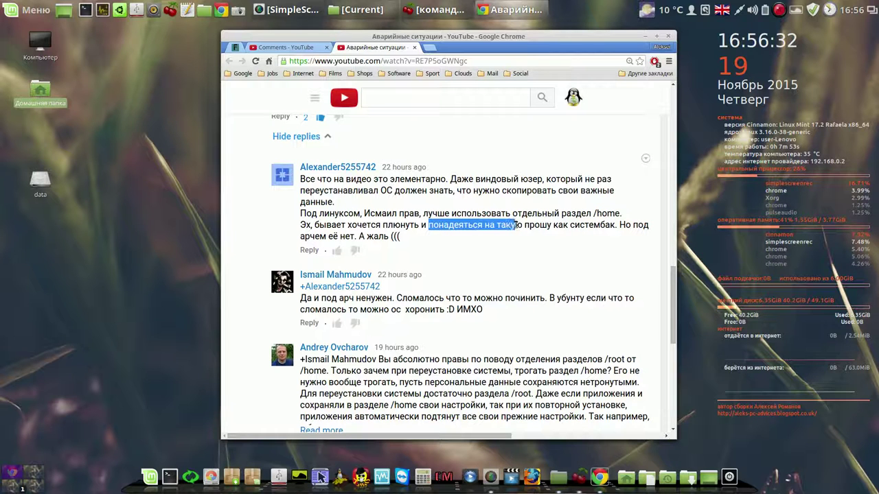
pyautogui.click(540, 230)
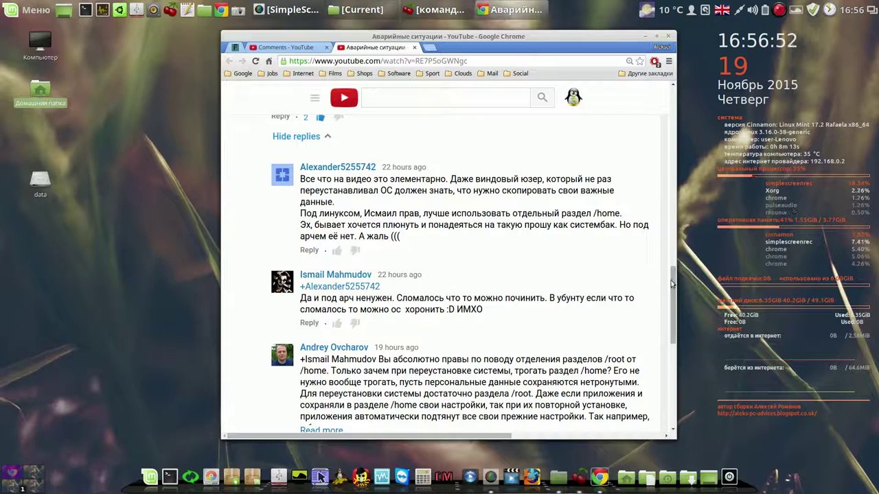
pyautogui.moveTo(672, 280); pyautogui.dragTo(664, 262)
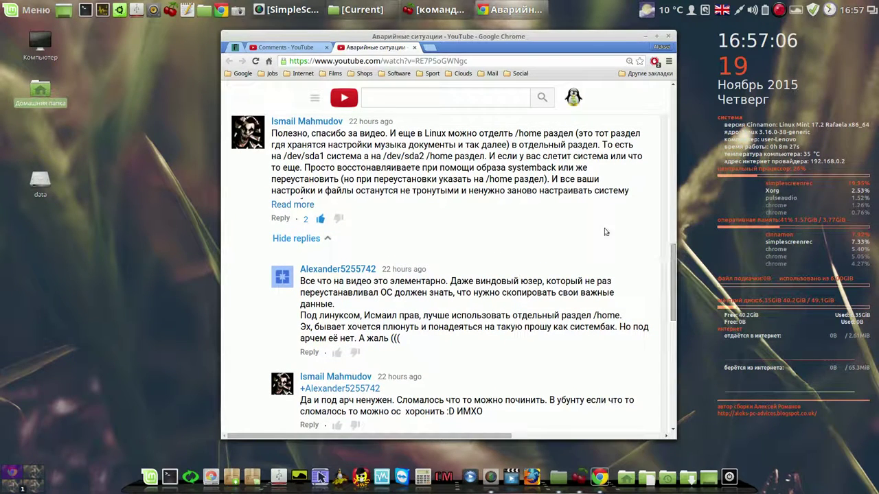
pyautogui.moveTo(272, 132); pyautogui.dragTo(640, 190)
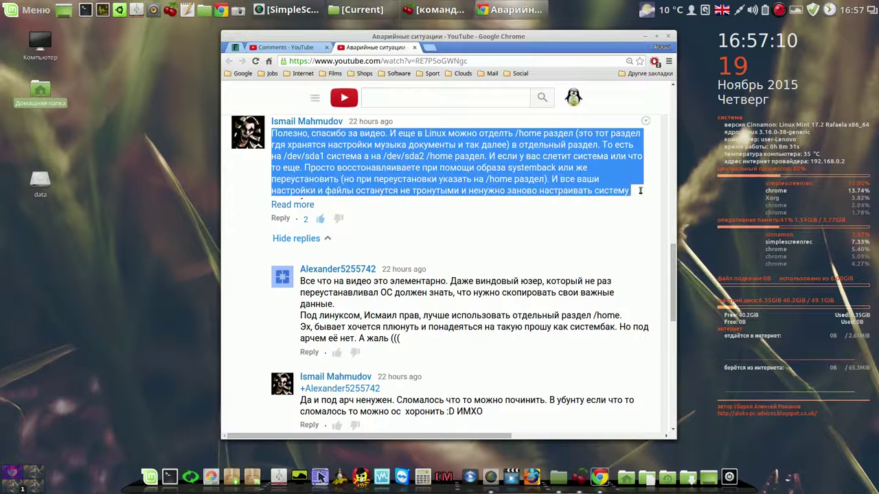
pyautogui.click(449, 231)
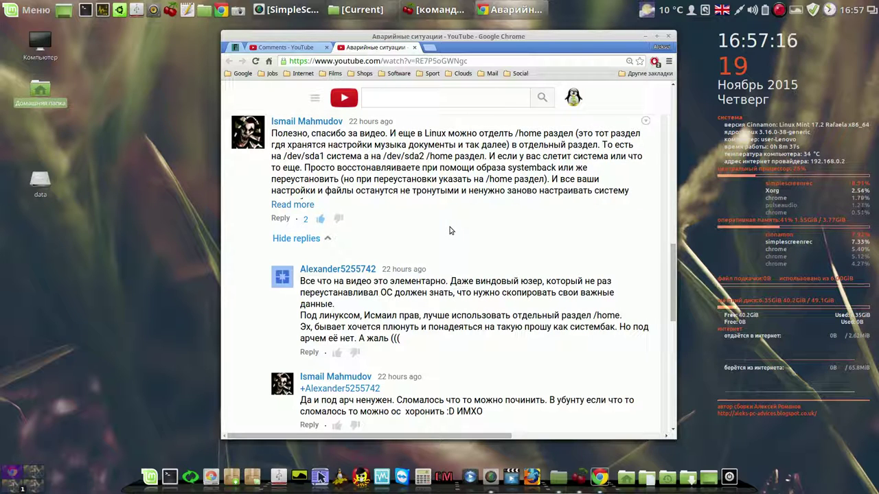
pyautogui.scroll(-1, 673, 258)
pyautogui.scroll(2, 656, 249)
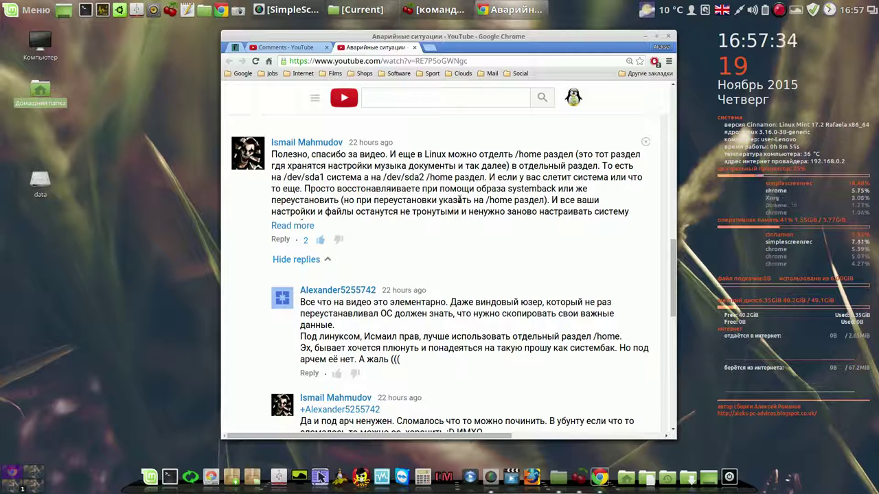
pyautogui.click(645, 35)
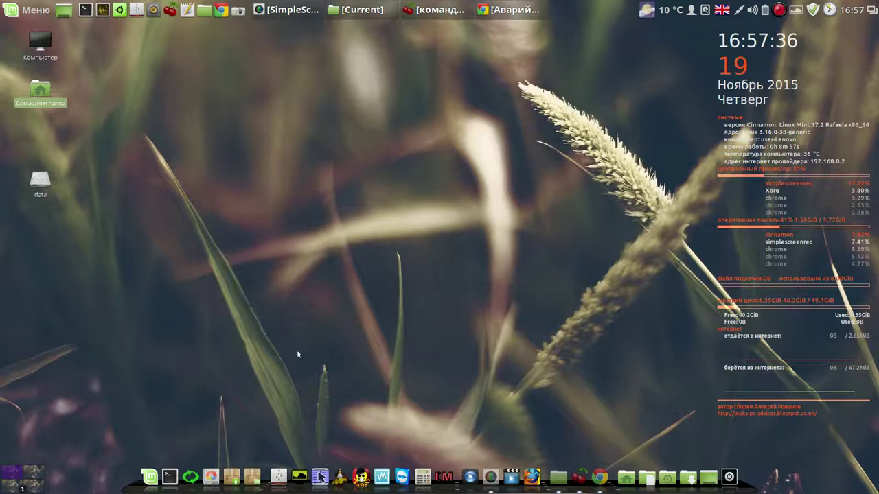
# Launch Systemback with the administrator password, move its window up-right, and open the home folder
pyautogui.click(186, 474)
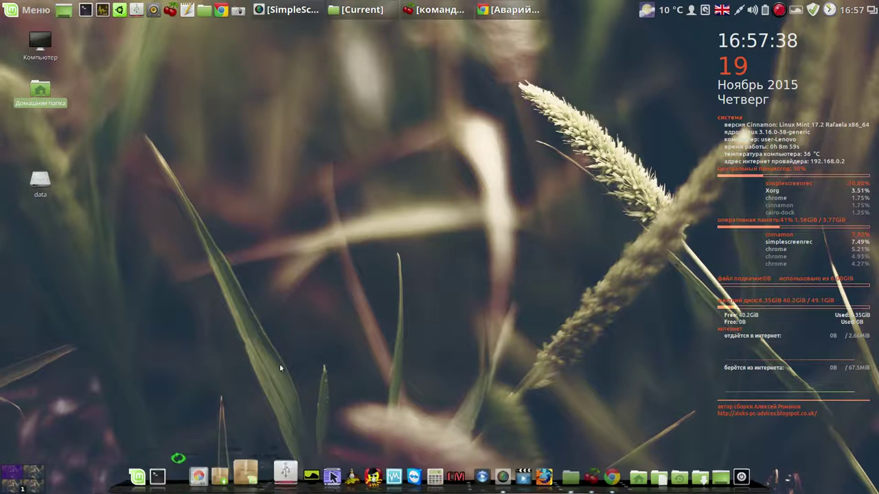
pyautogui.write('123456')
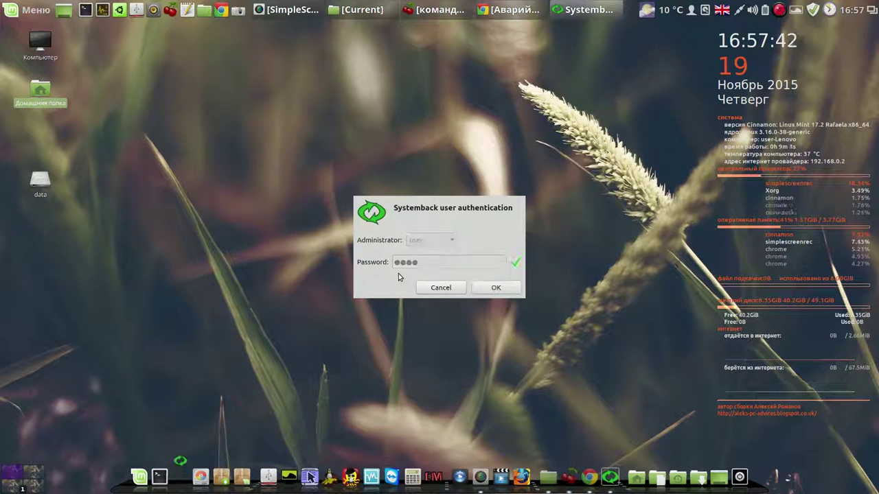
pyautogui.press('Return')
pyautogui.click(398, 276)
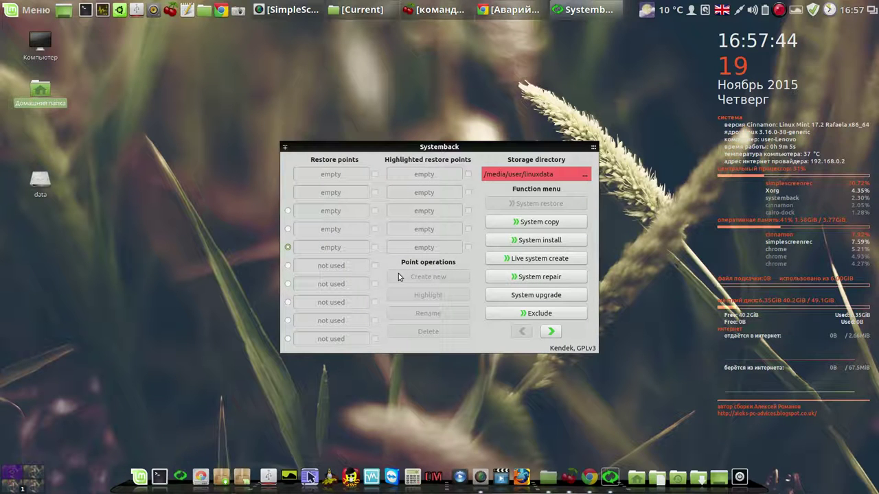
pyautogui.moveTo(516, 149); pyautogui.dragTo(539, 81)
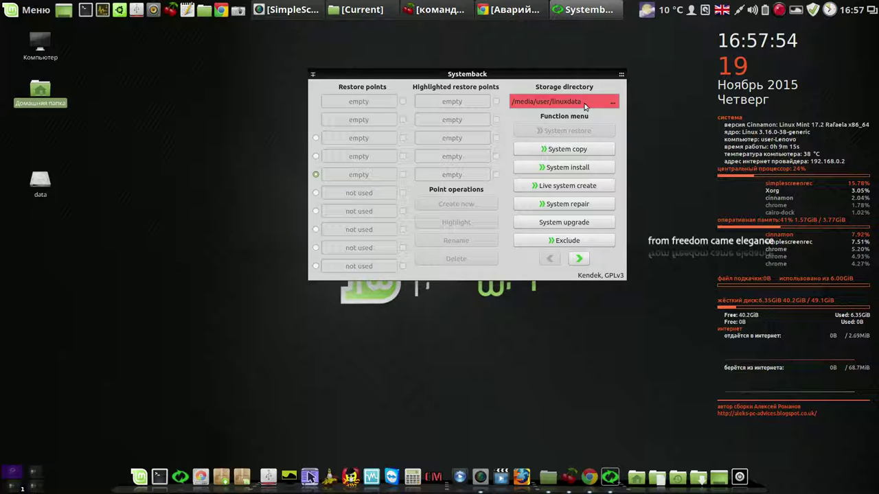
pyautogui.doubleClick(43, 90)
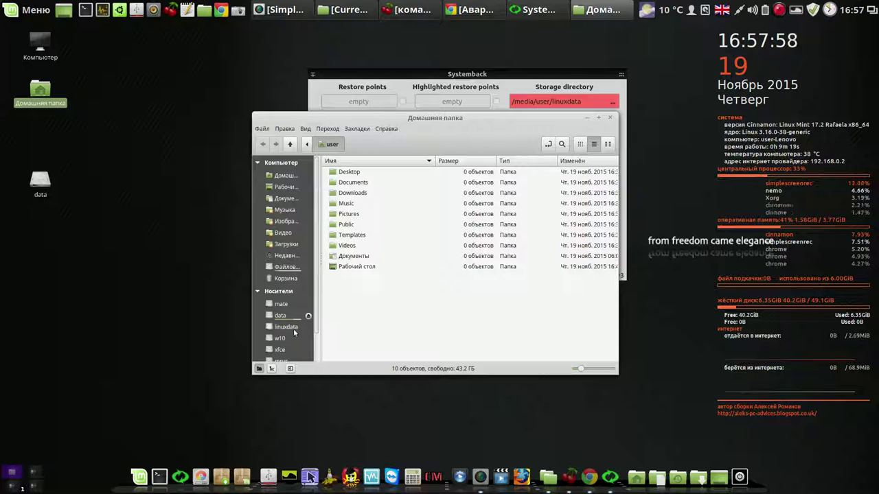
# Mount linuxdata from the Nemo sidebar, confirm Systemback shows both restore points, then close Systemback
pyautogui.click(286, 327)
pyautogui.moveTo(545, 123); pyautogui.dragTo(314, 205)
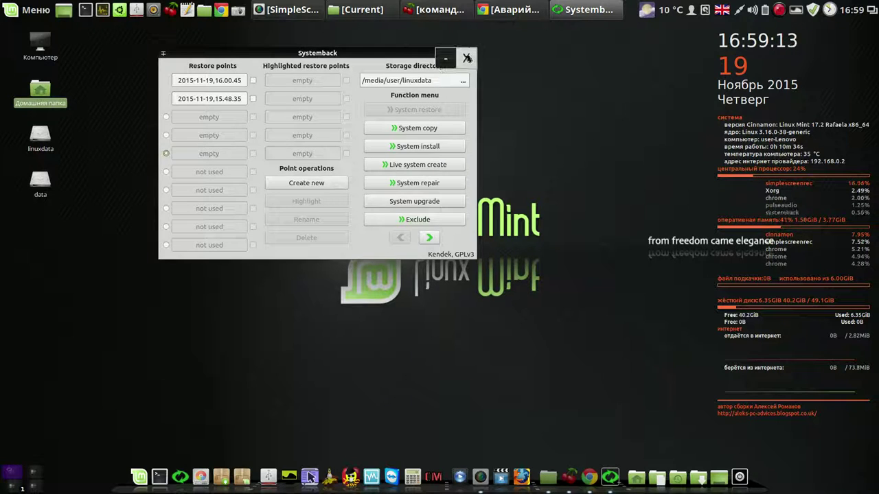
pyautogui.click(467, 58)
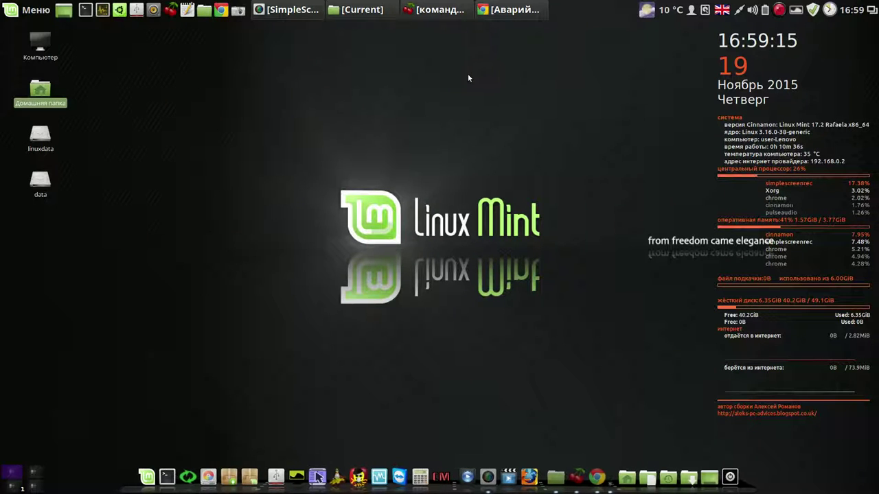
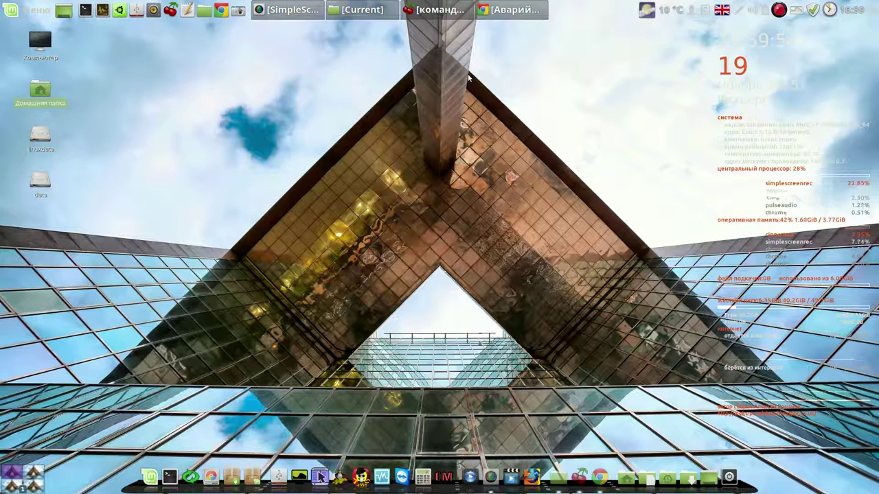
# Restore the Chrome window with the «Аварийные ситуации» comments, shift it left, and show the Clouds bookmark folder
pyautogui.click(493, 9)
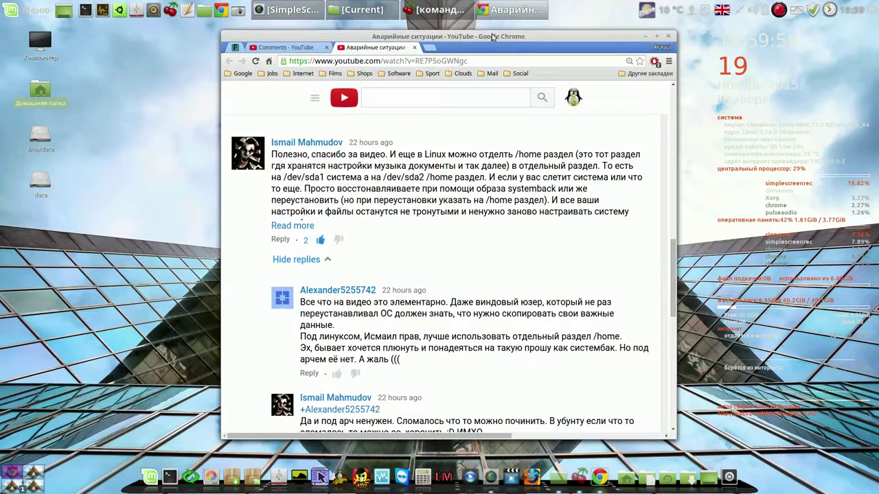
pyautogui.moveTo(492, 36); pyautogui.dragTo(342, 33)
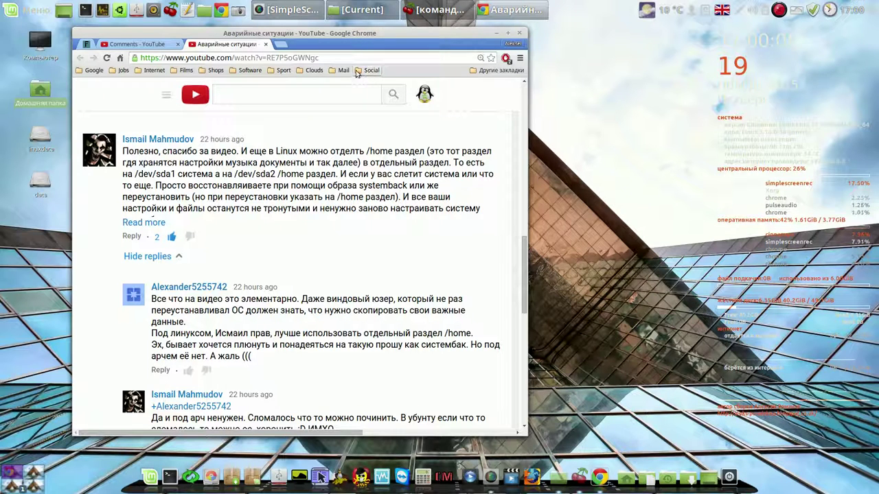
pyautogui.click(316, 71)
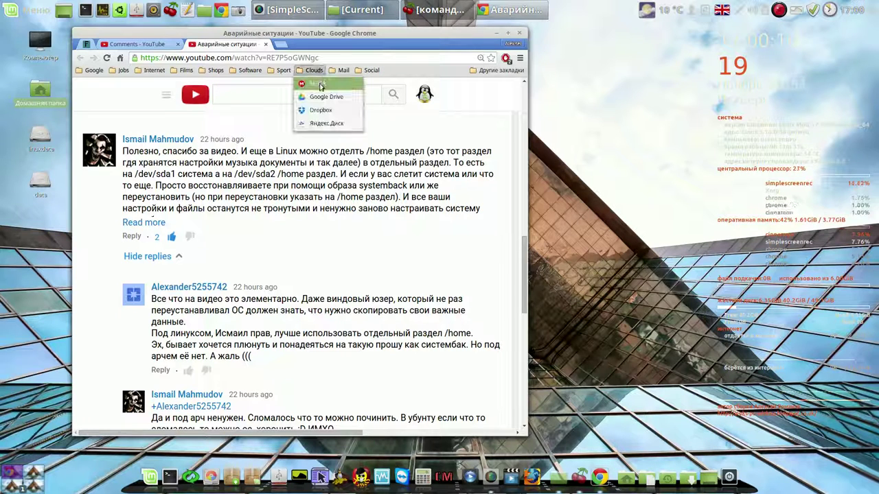
# Browse the Загрузки folder on Яндекс.Диск, then close that tab to return to YouTube Comments
pyautogui.click(323, 124)
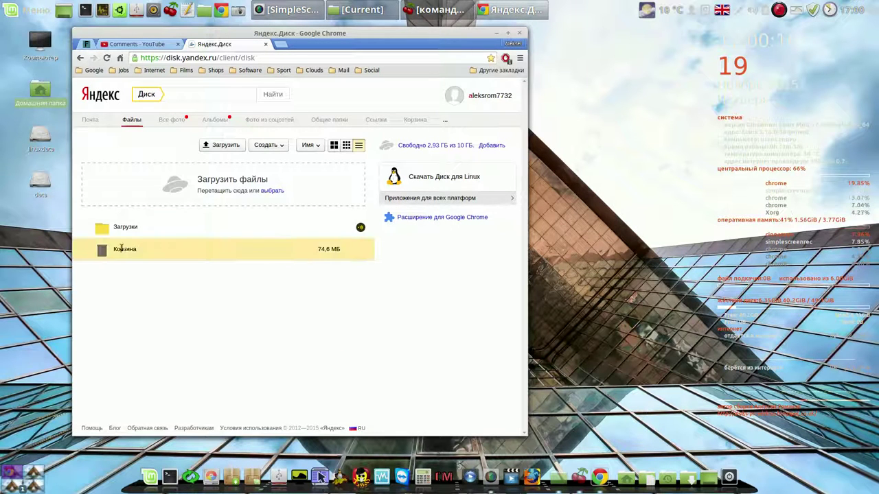
pyautogui.click(125, 230)
pyautogui.doubleClick(124, 229)
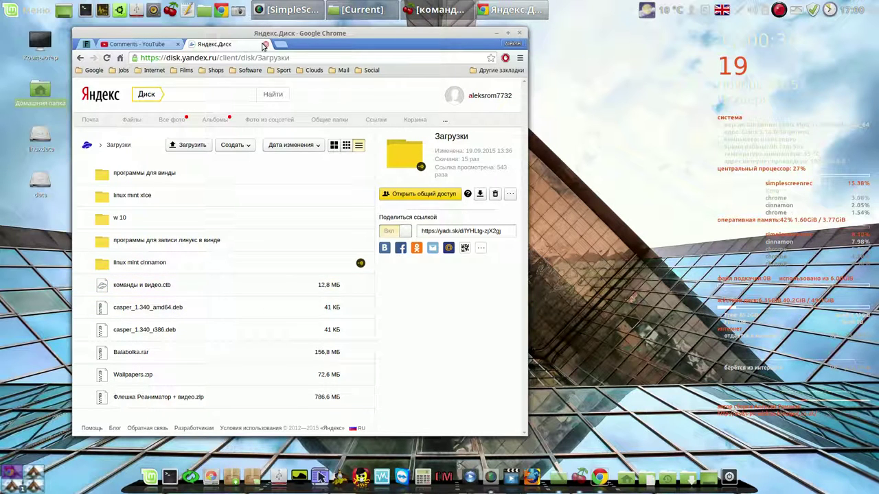
pyautogui.click(265, 45)
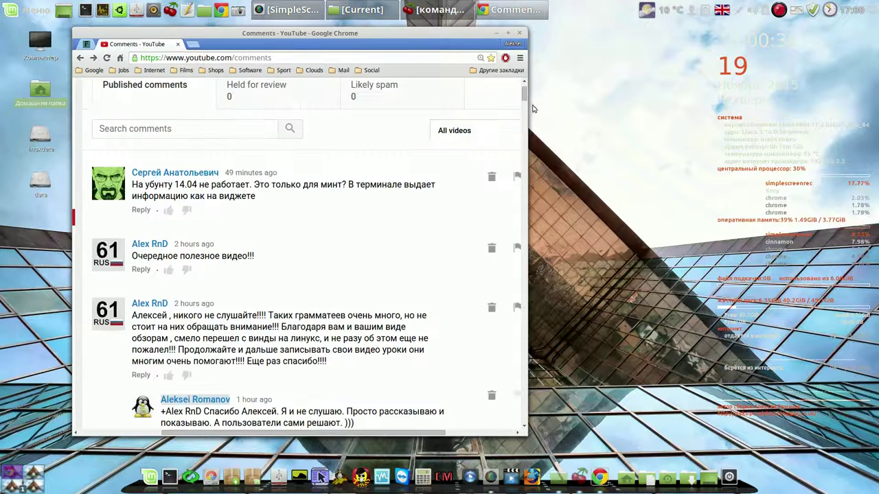
# Scroll through the comments and enlarge the Chrome window so video thumbnails appear beside each comment
pyautogui.moveTo(525, 97); pyautogui.dragTo(523, 114)
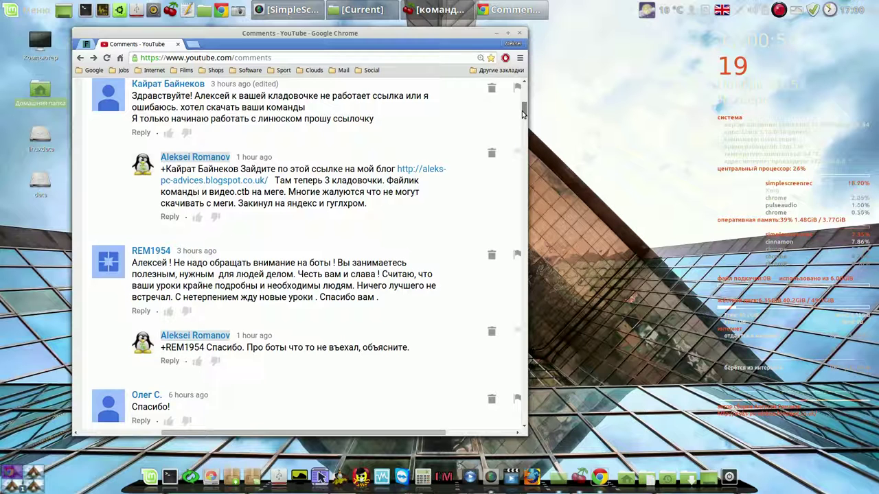
pyautogui.moveTo(522, 114); pyautogui.dragTo(522, 82)
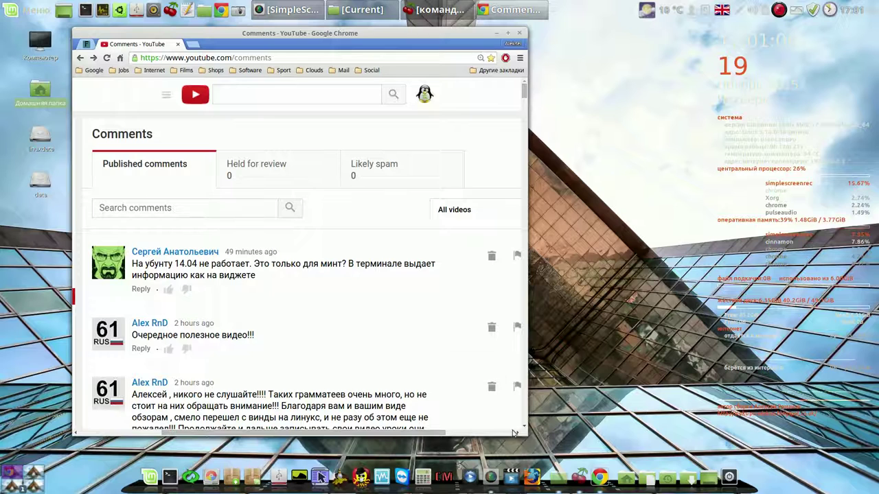
pyautogui.moveTo(521, 433); pyautogui.dragTo(687, 424)
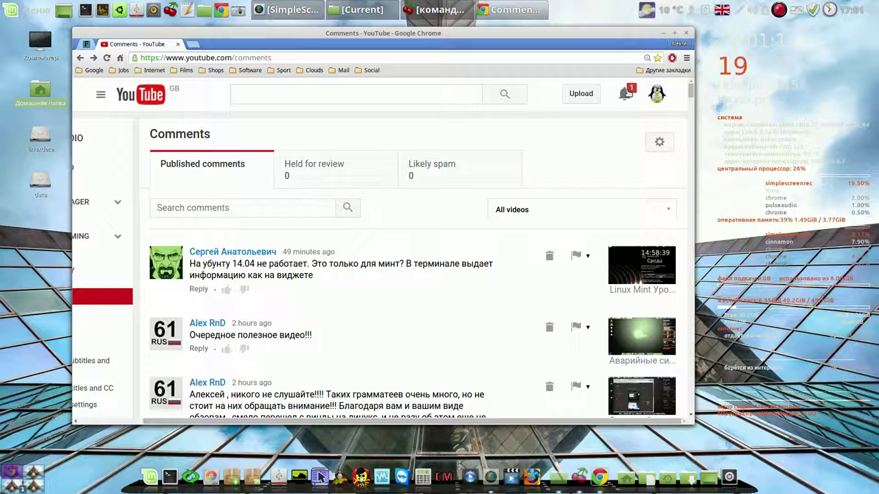
# Lower Chrome's page zoom from 150% to about 90% so the Creator Studio comments page fits
pyautogui.click(686, 58)
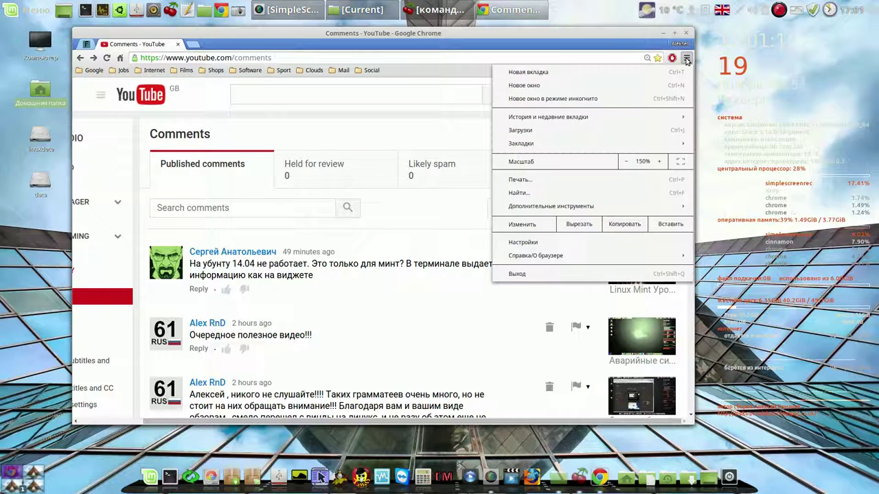
pyautogui.click(627, 162)
pyautogui.click(628, 162)
pyautogui.click(628, 162)
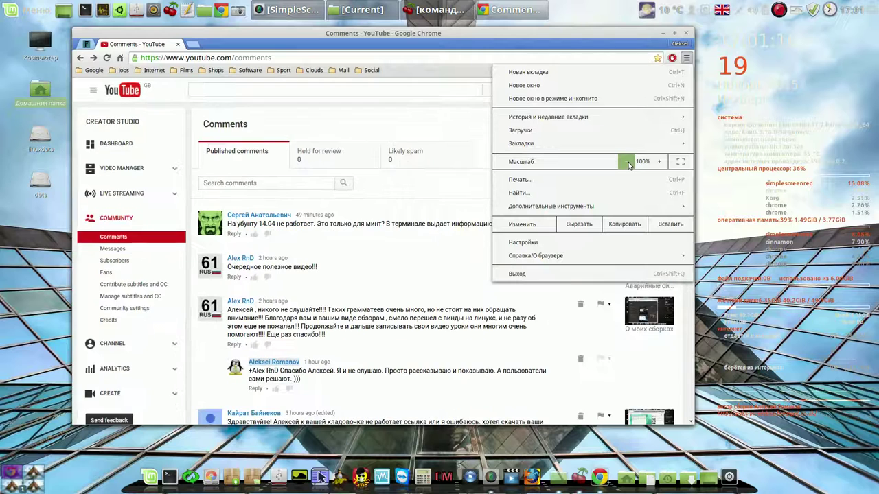
pyautogui.click(628, 162)
pyautogui.click(622, 38)
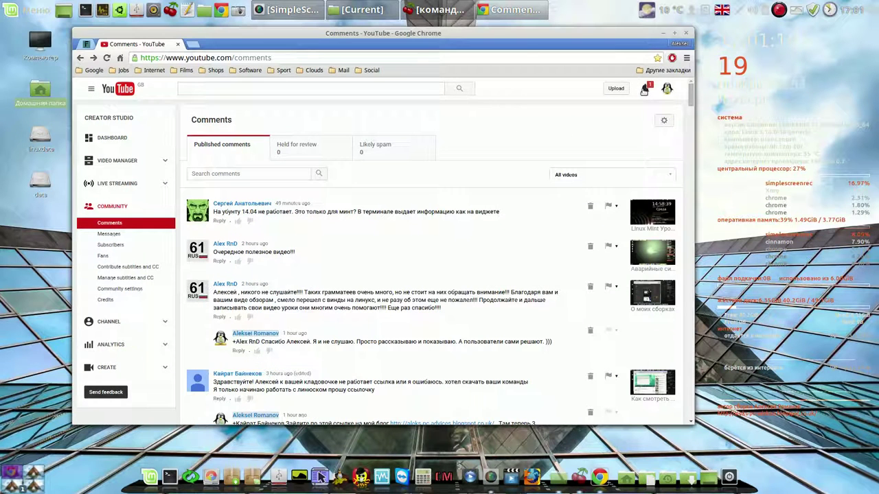
# In Video Manager, open the newest upload «Аварийные ситуации» in a new tab
pyautogui.click(117, 161)
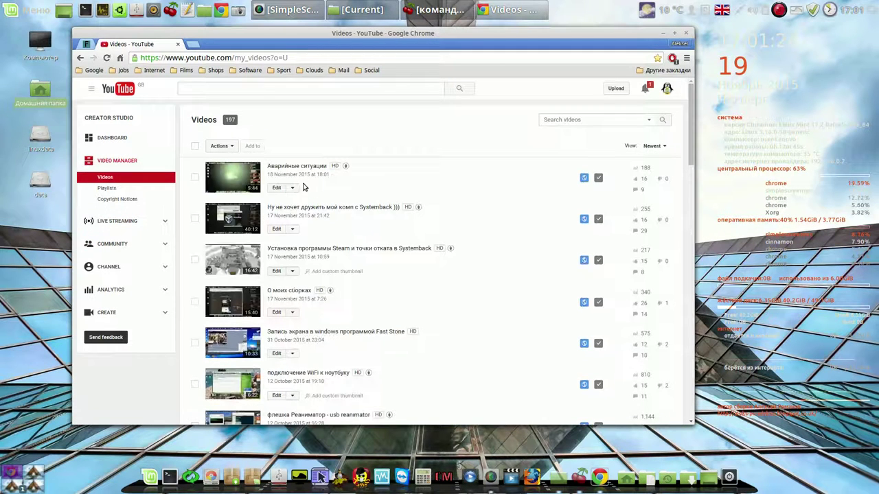
pyautogui.rightClick(297, 170)
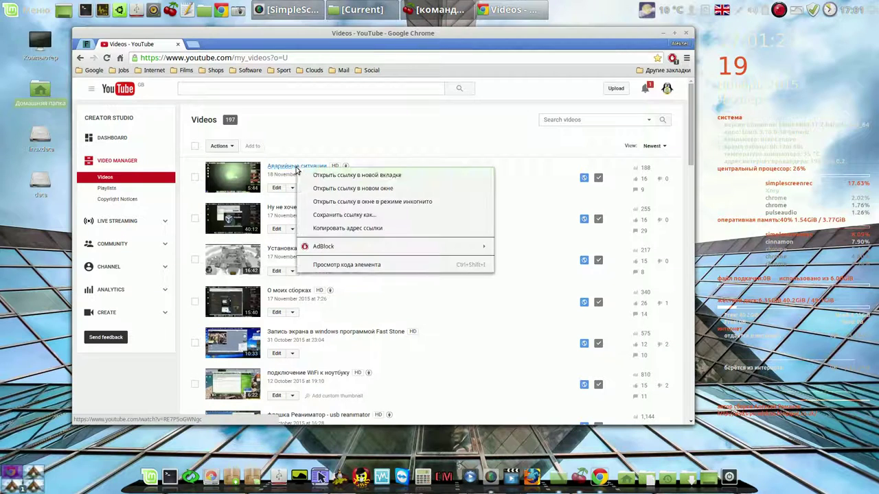
pyautogui.click(346, 175)
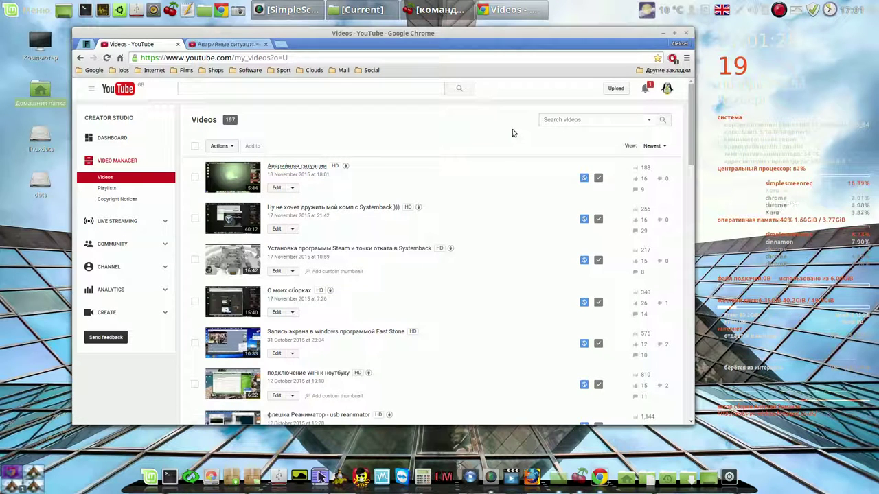